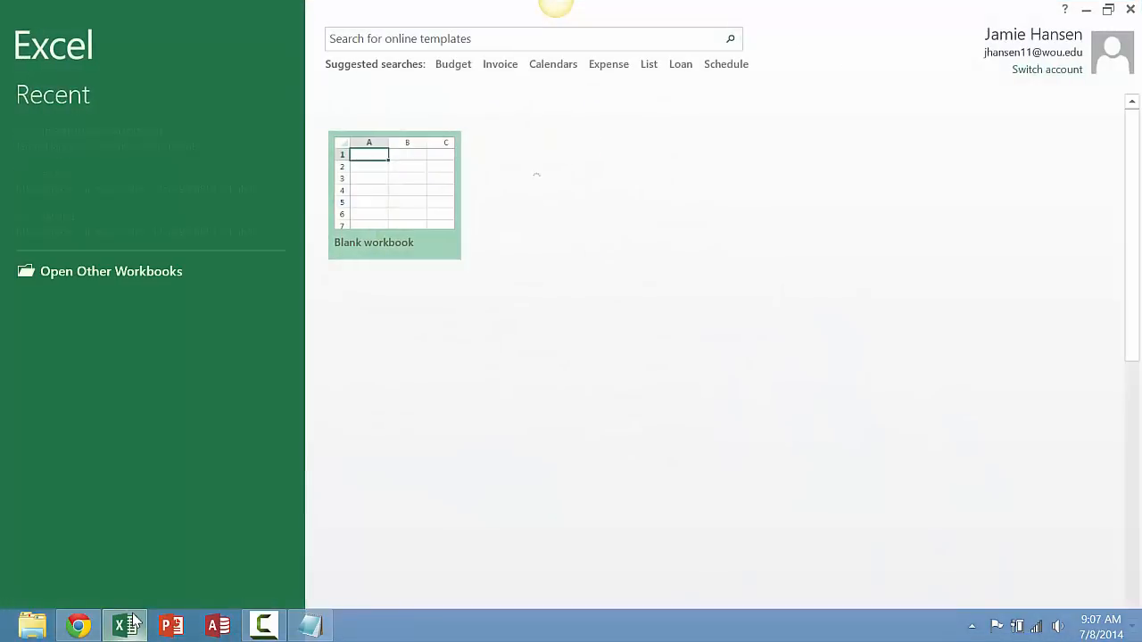
# - Create a blank workbook and rename Sheet1 as Credit Cards
pyautogui.click(368, 234)
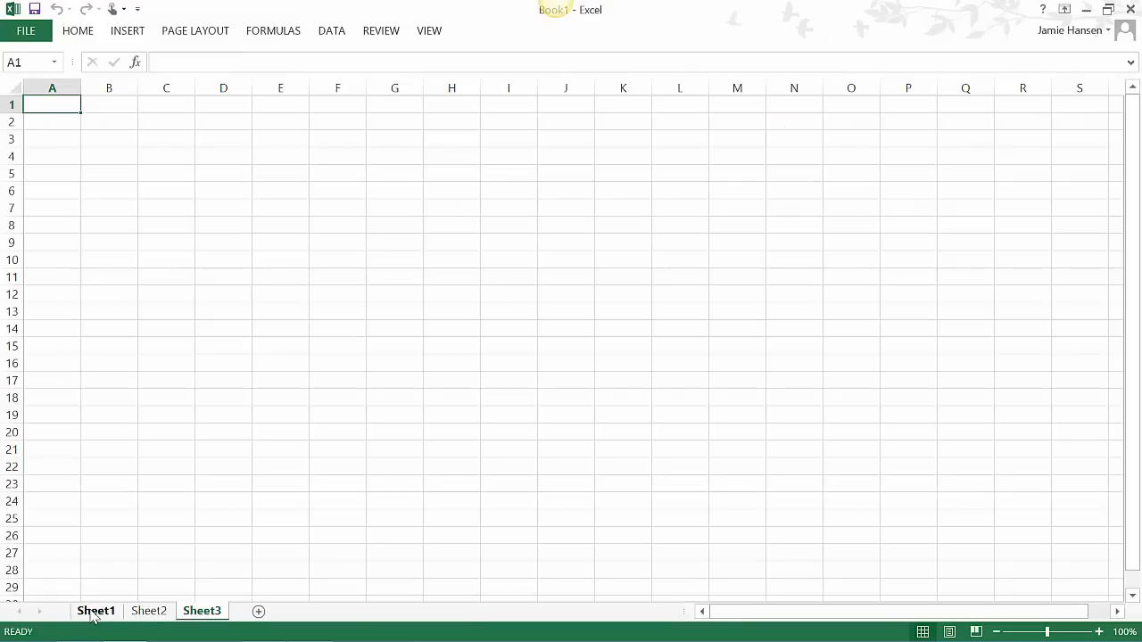
pyautogui.rightClick(93, 614)
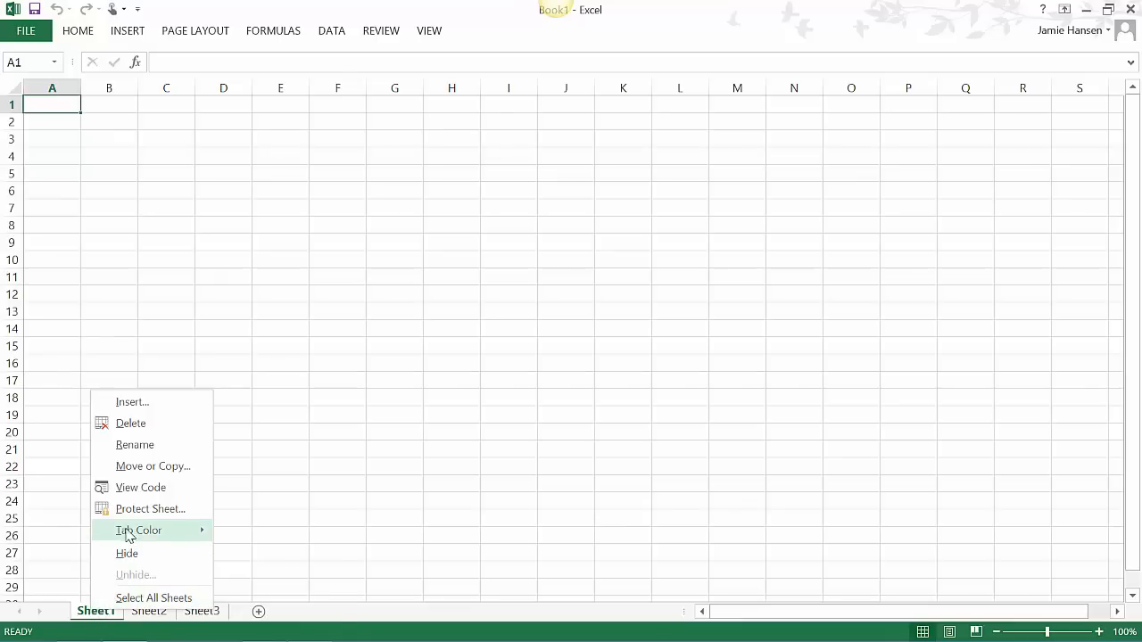
pyautogui.click(125, 446)
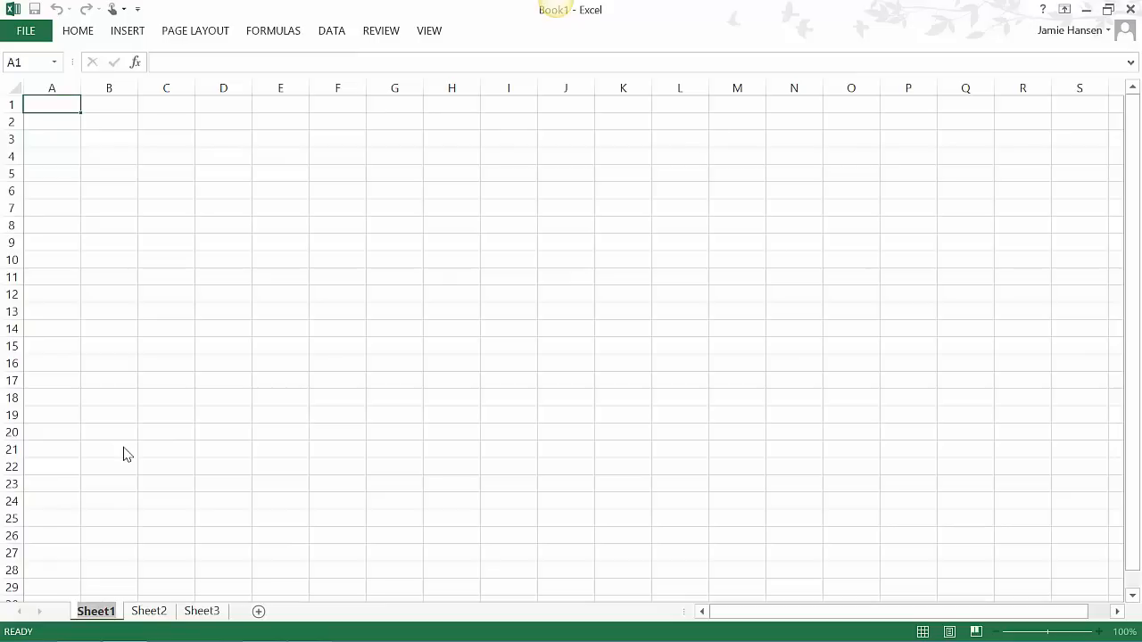
pyautogui.write('Cred')
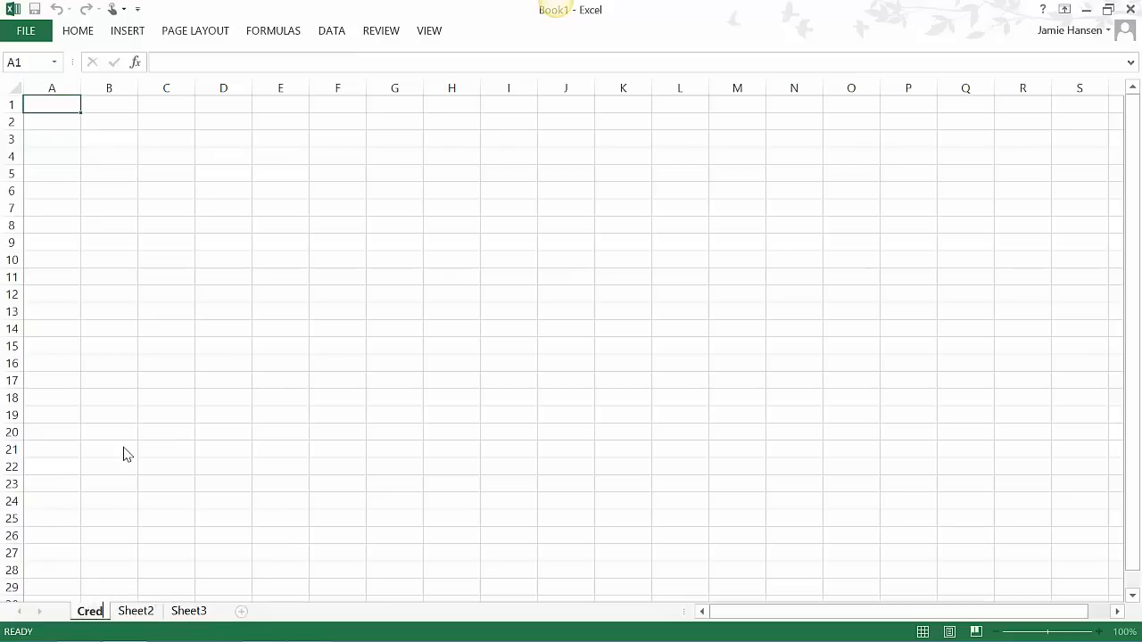
pyautogui.write('it Cards')
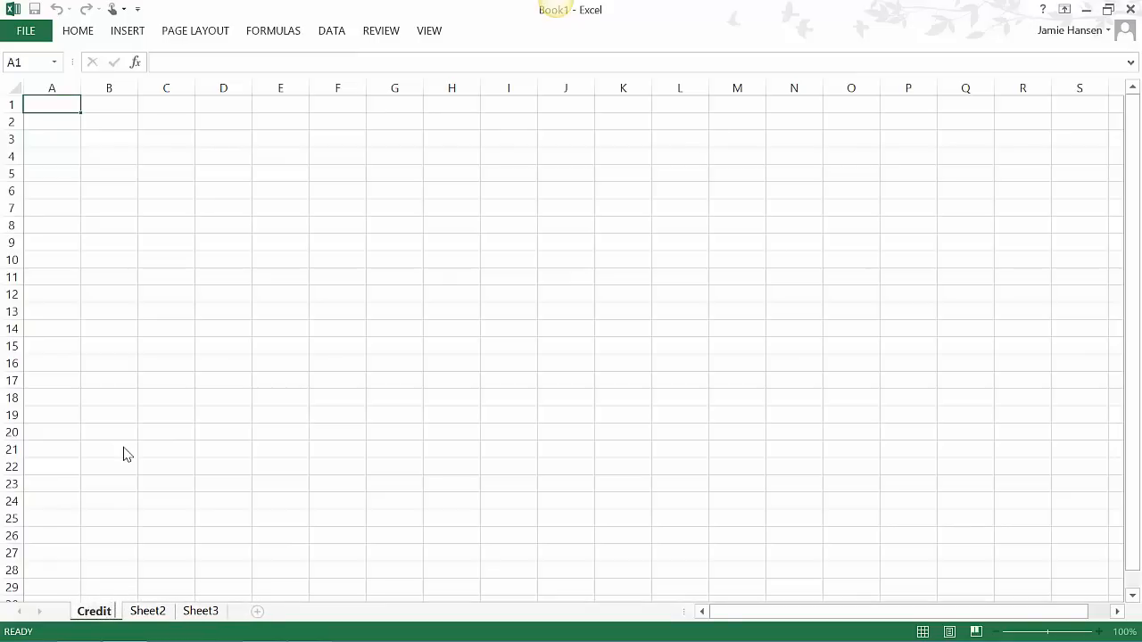
pyautogui.press('Return')
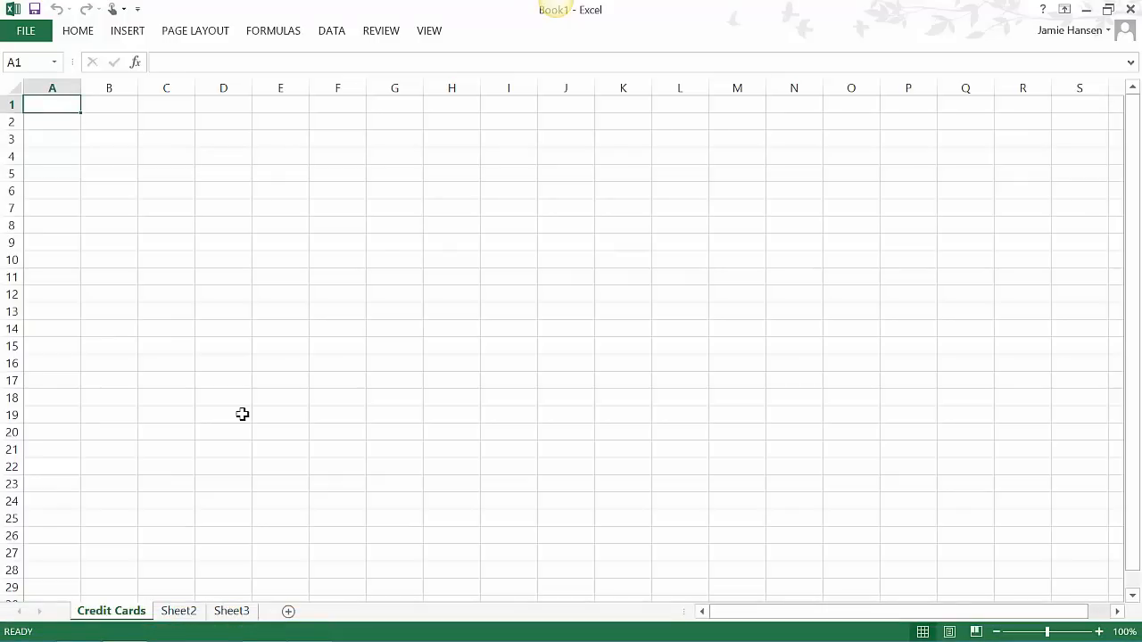
# - Label A3:A5 Original Balance, Monthly Payment and Interest Rate, and head row 7 Month, Monthly Interest, Payment, New Balance, Total Interest and Total Payment
pyautogui.press('Down')
pyautogui.press('Down')
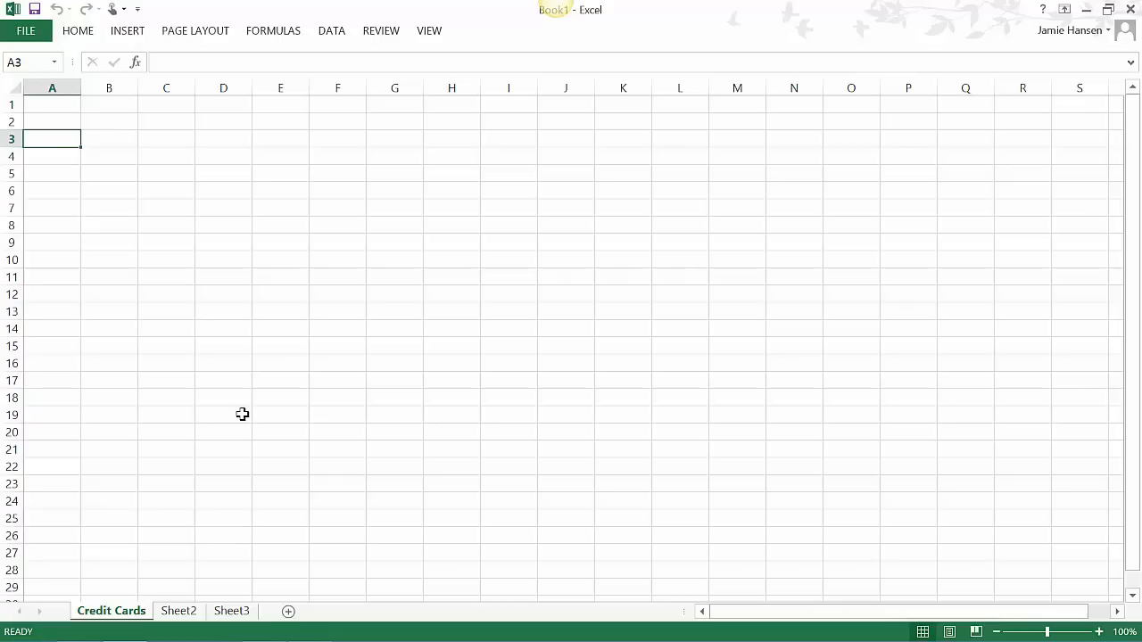
pyautogui.write('Or')
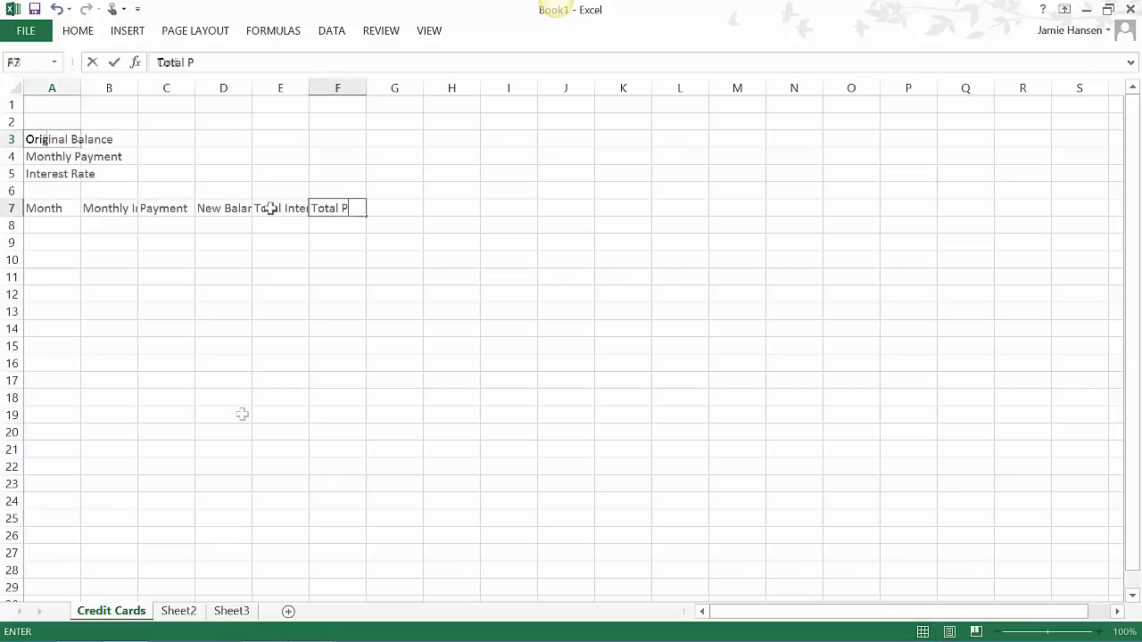
pyautogui.write('ayment')
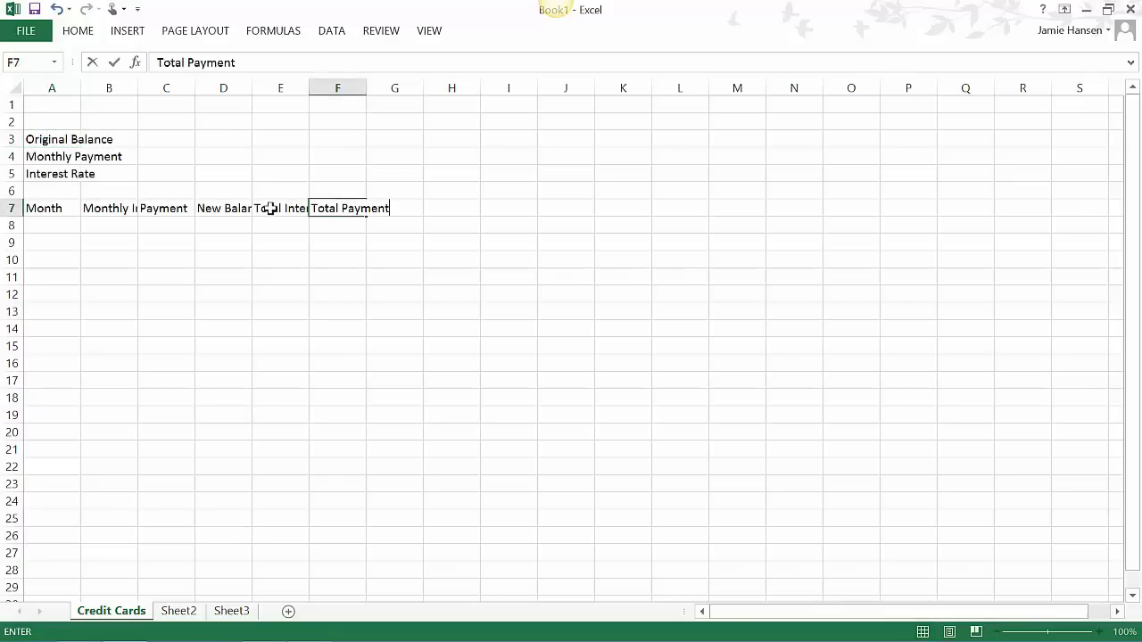
pyautogui.press('Return')
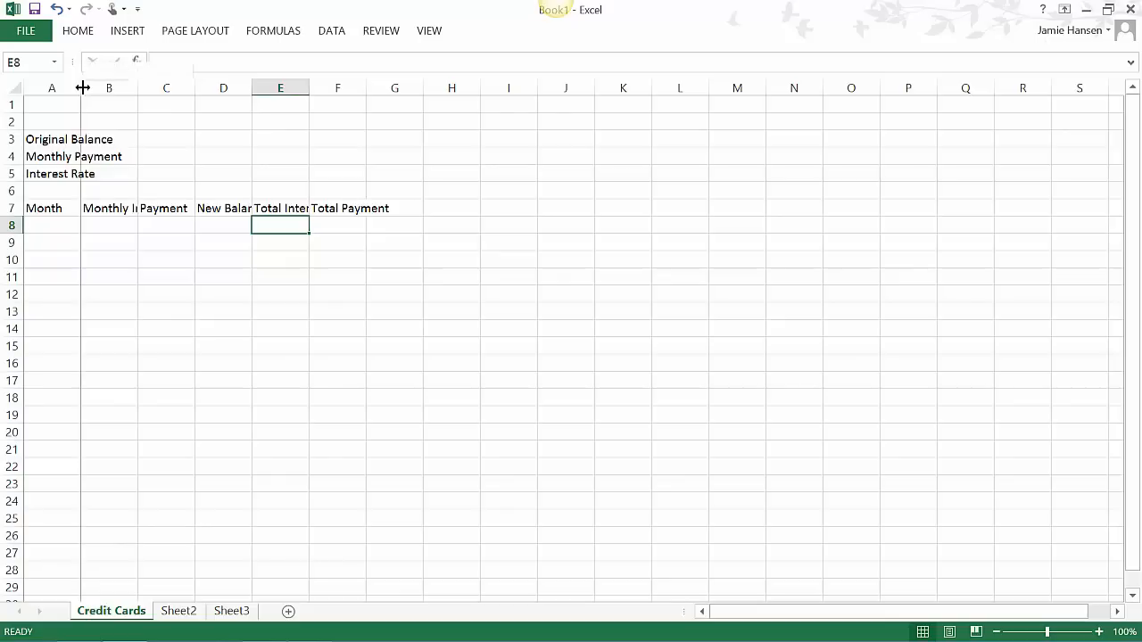
# - Fit the widths of the columns from A to F to their labels and headings
pyautogui.doubleClick(82, 88)
pyautogui.doubleClick(183, 88)
pyautogui.doubleClick(336, 87)
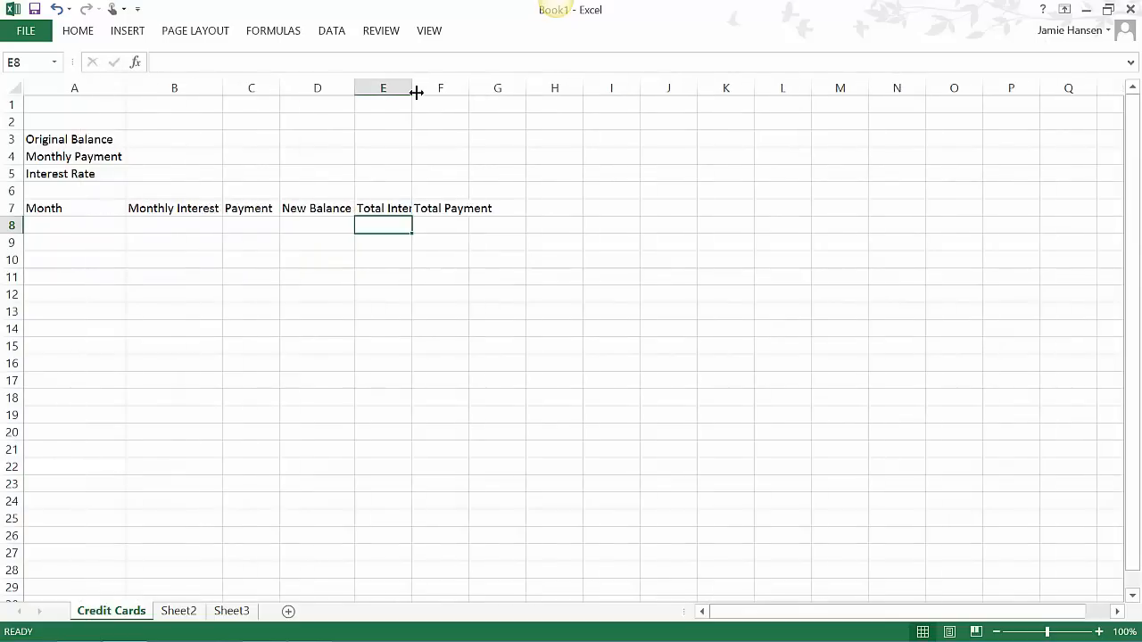
pyautogui.doubleClick(412, 87)
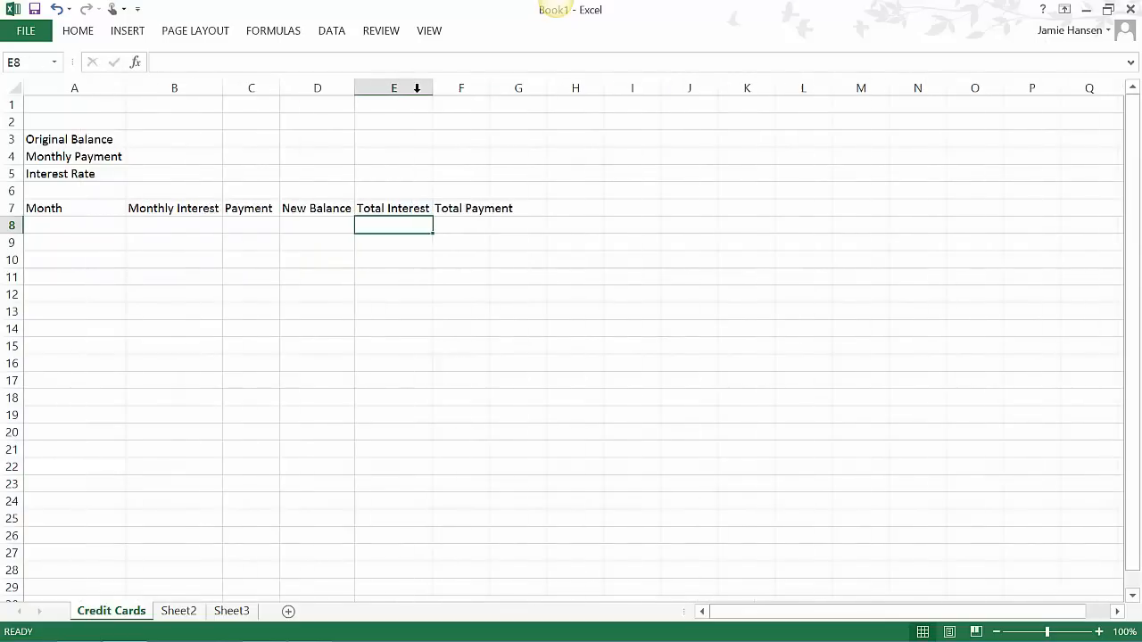
pyautogui.doubleClick(492, 88)
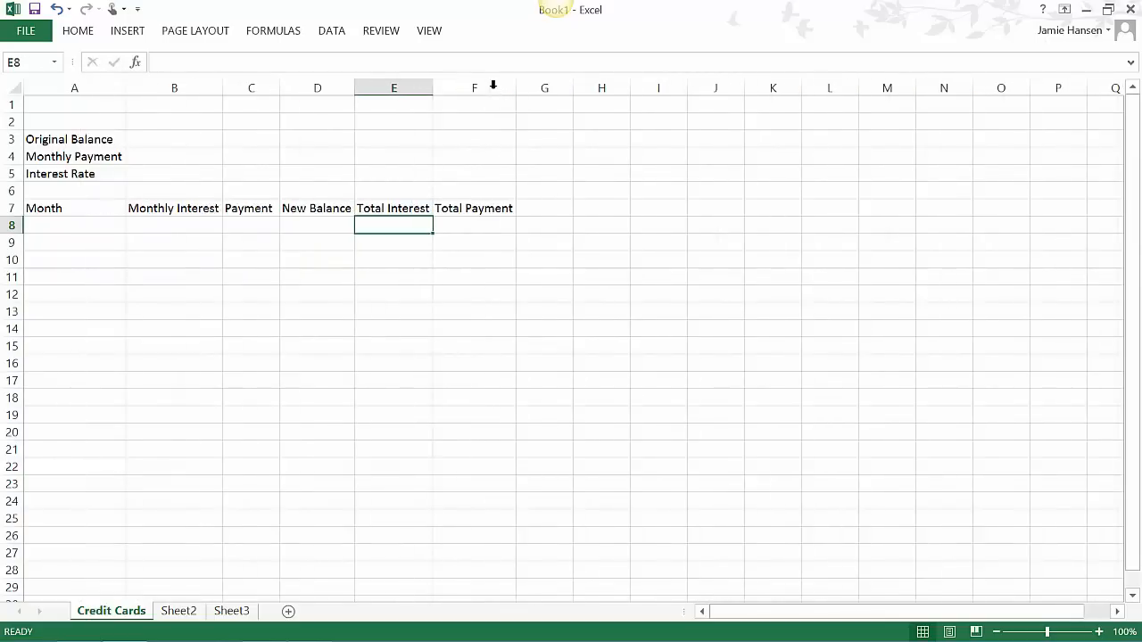
pyautogui.moveTo(129, 627)
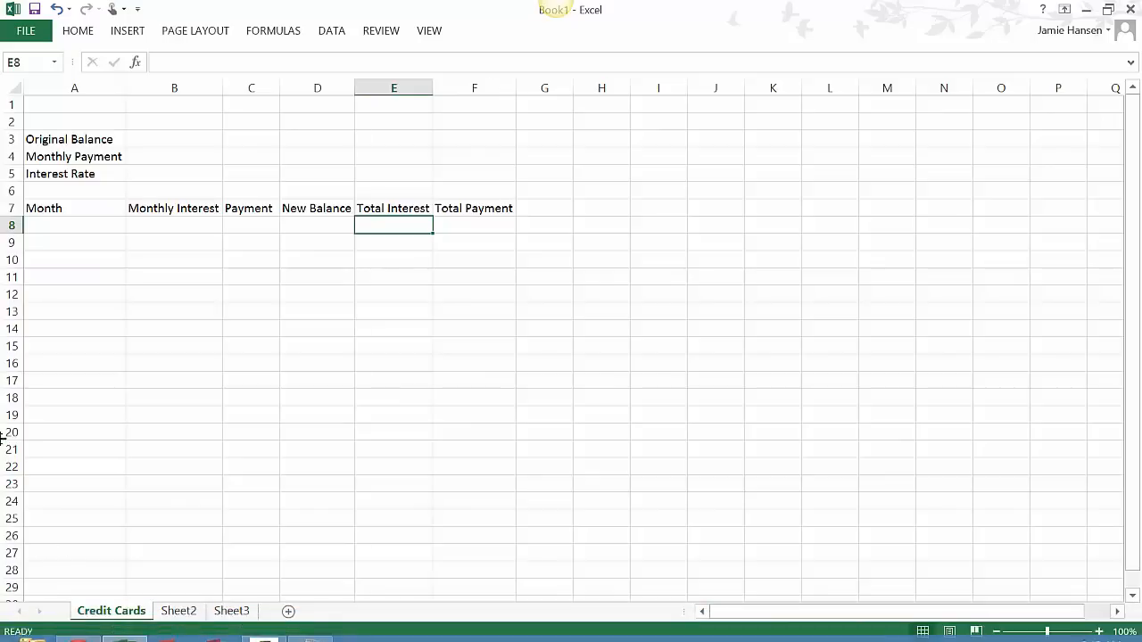
# - Enter the original balance in B3 as $5,000.00
pyautogui.click(153, 140)
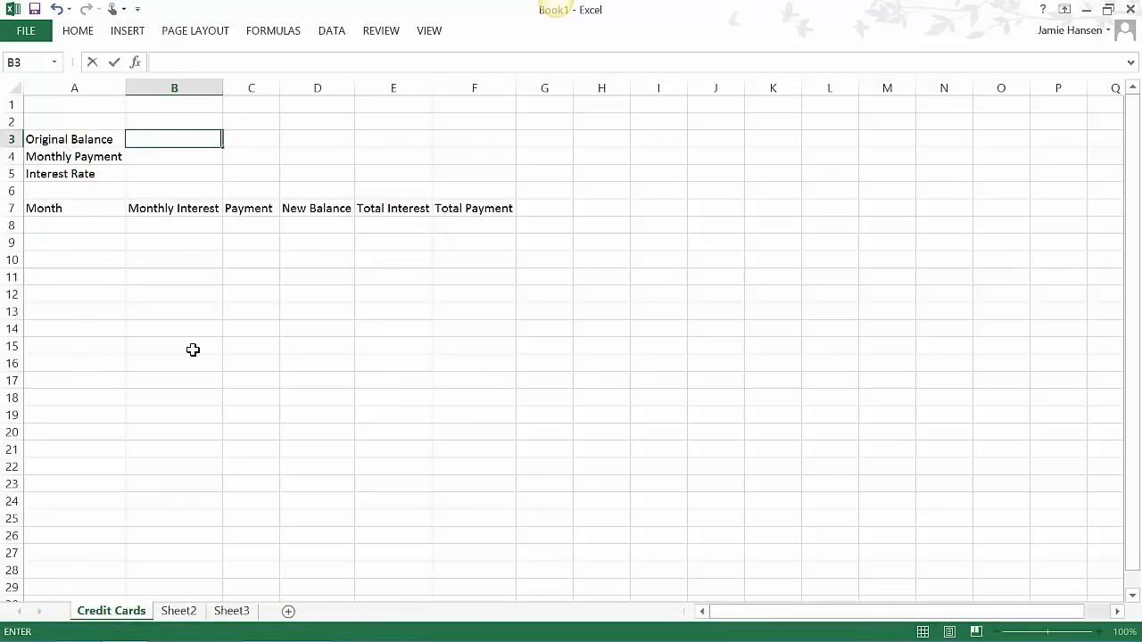
pyautogui.write('5')
pyautogui.write('00.,')
pyautogui.press('BackSpace')
pyautogui.press('BackSpace')
pyautogui.write('0')
pyautogui.hotkey('ctrl', 'Return')
pyautogui.press('Down')
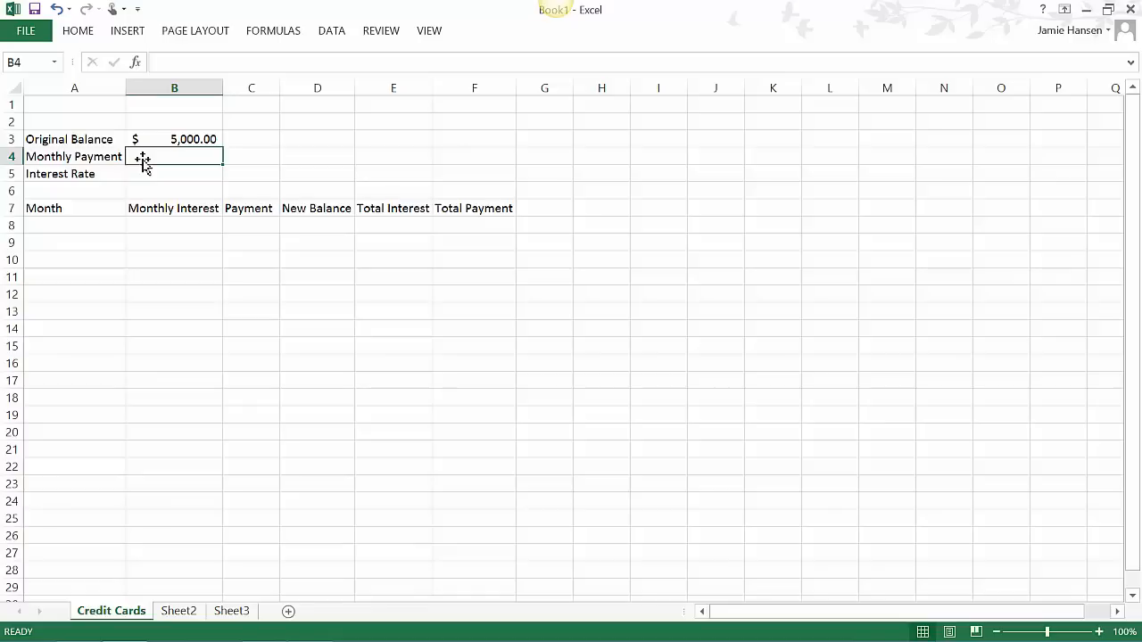
# - Enter a monthly payment of 100 in B4 and format it as US dollar accounting with one decimal place
pyautogui.write('100')
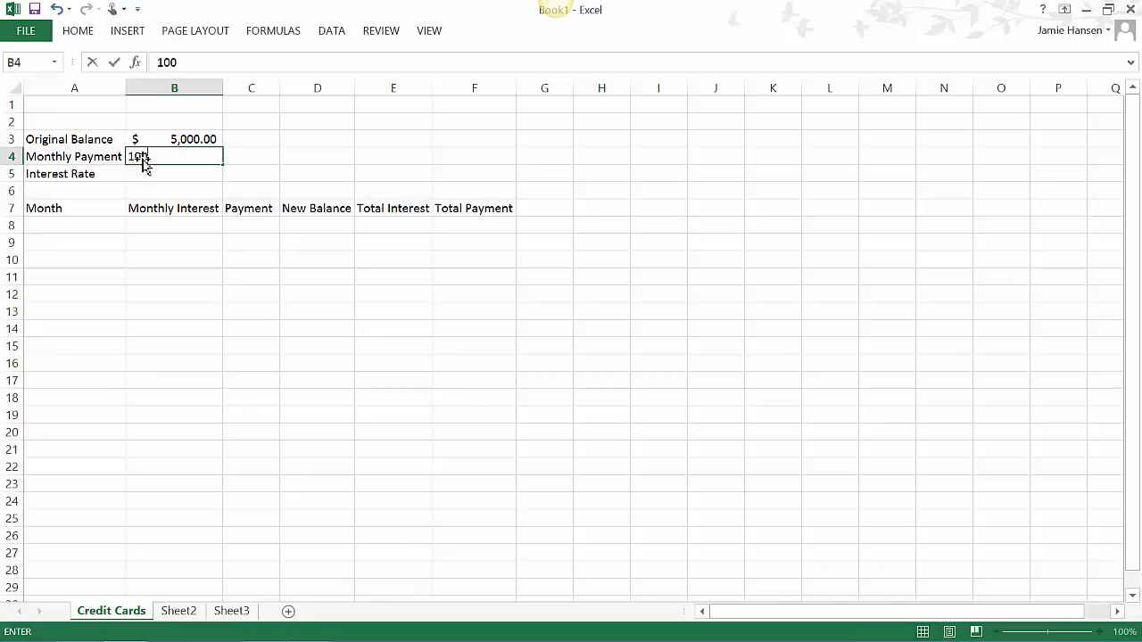
pyautogui.press('Return')
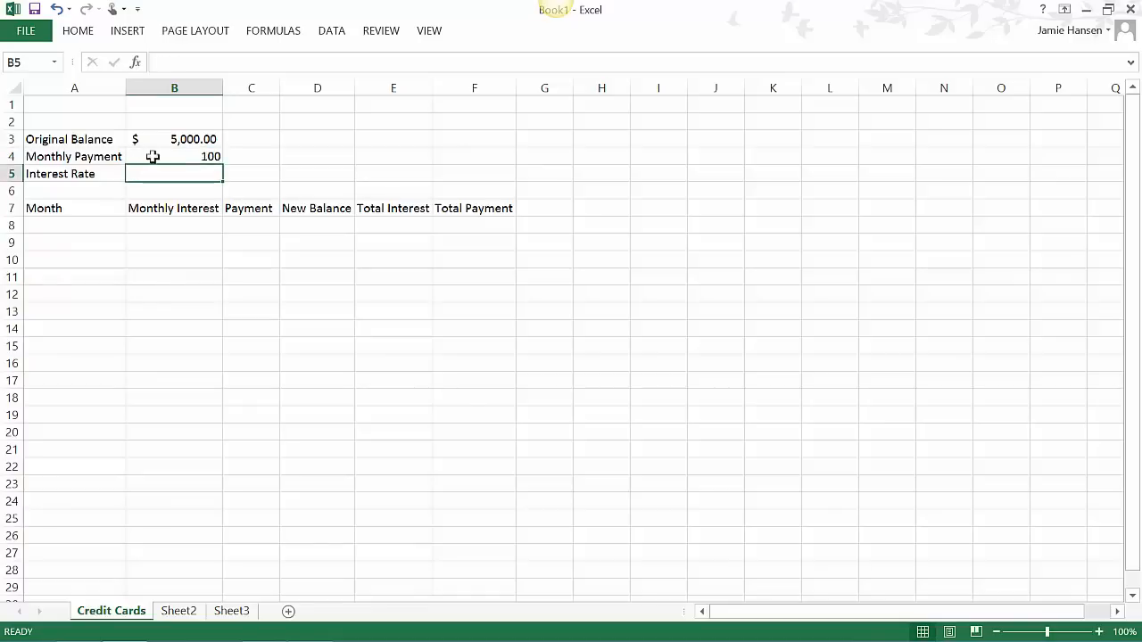
pyautogui.click(165, 156)
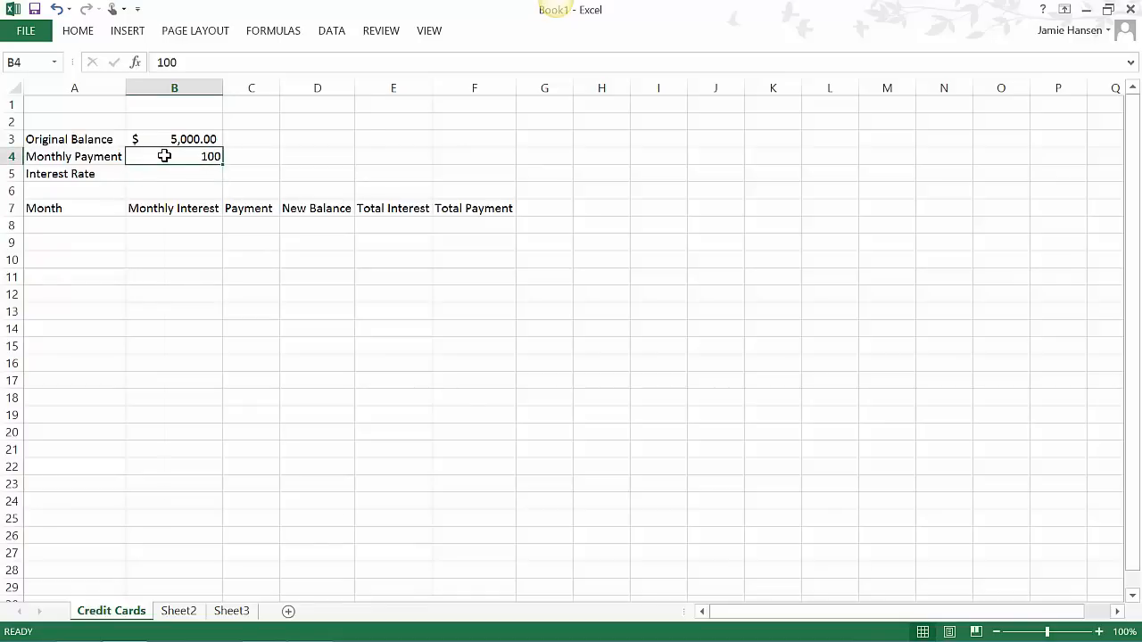
pyautogui.rightClick(164, 157)
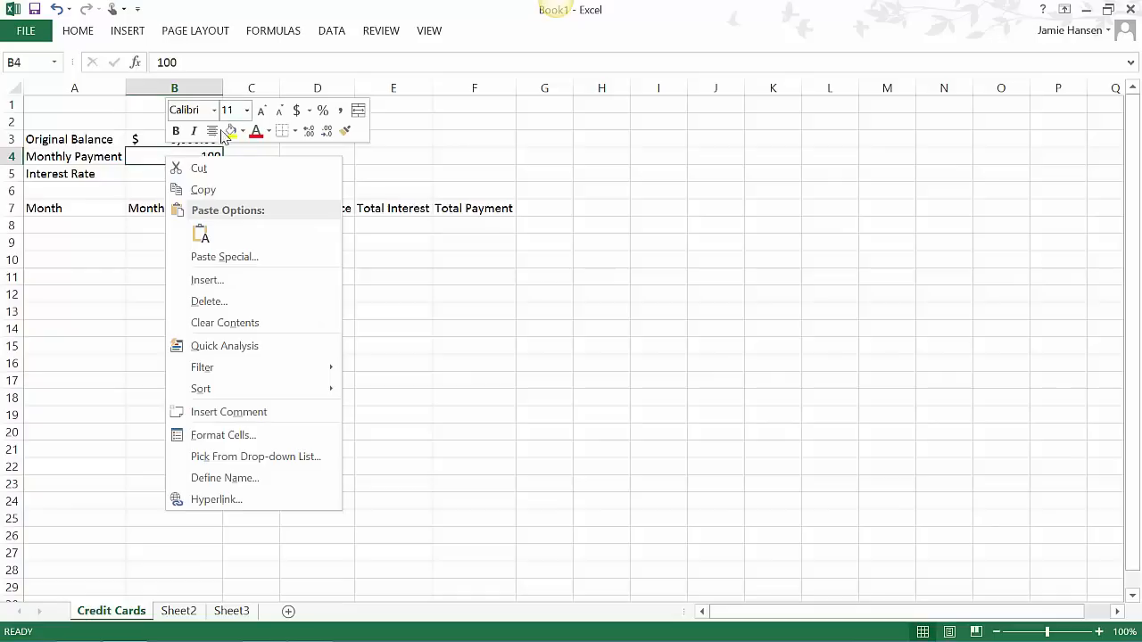
pyautogui.click(309, 111)
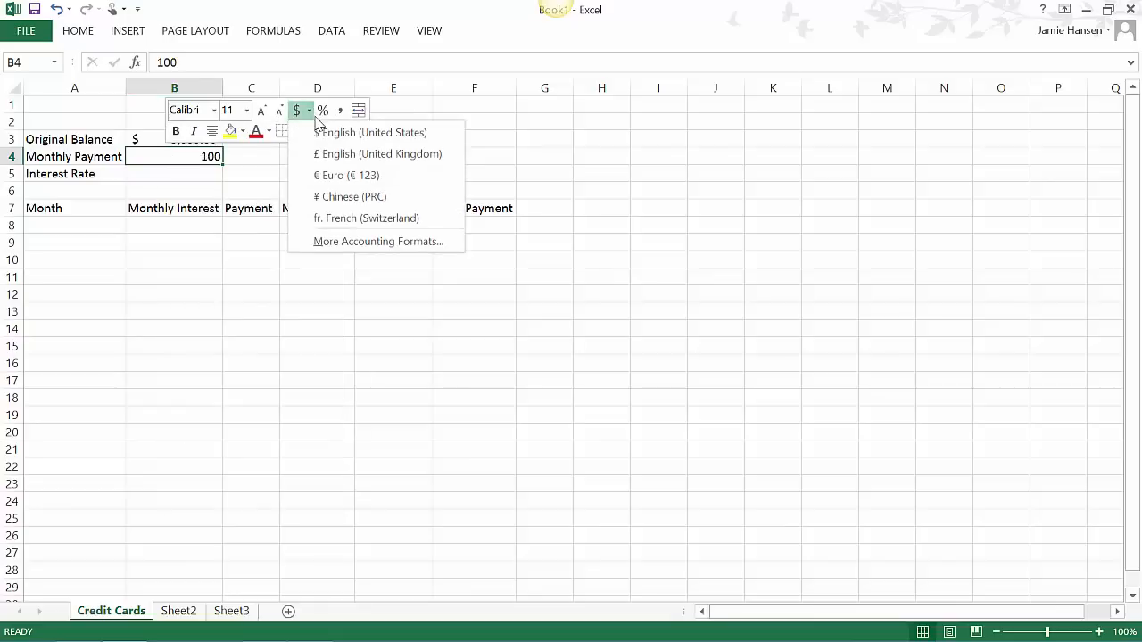
pyautogui.click(321, 133)
pyautogui.click(326, 132)
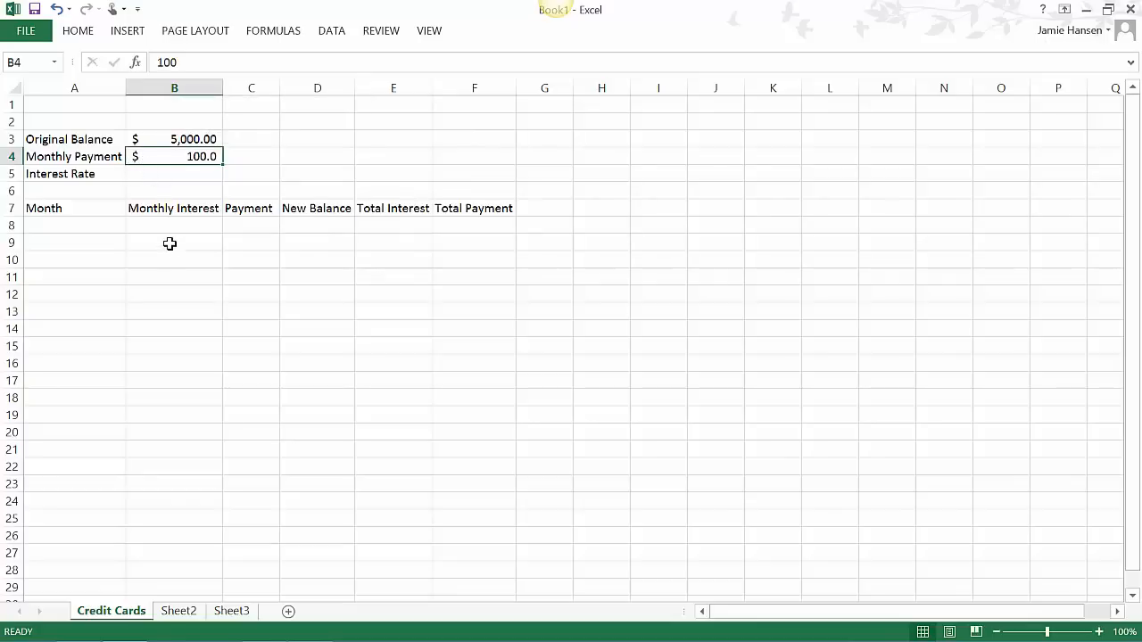
# - Enter 18% as the interest rate in B5
pyautogui.click(151, 174)
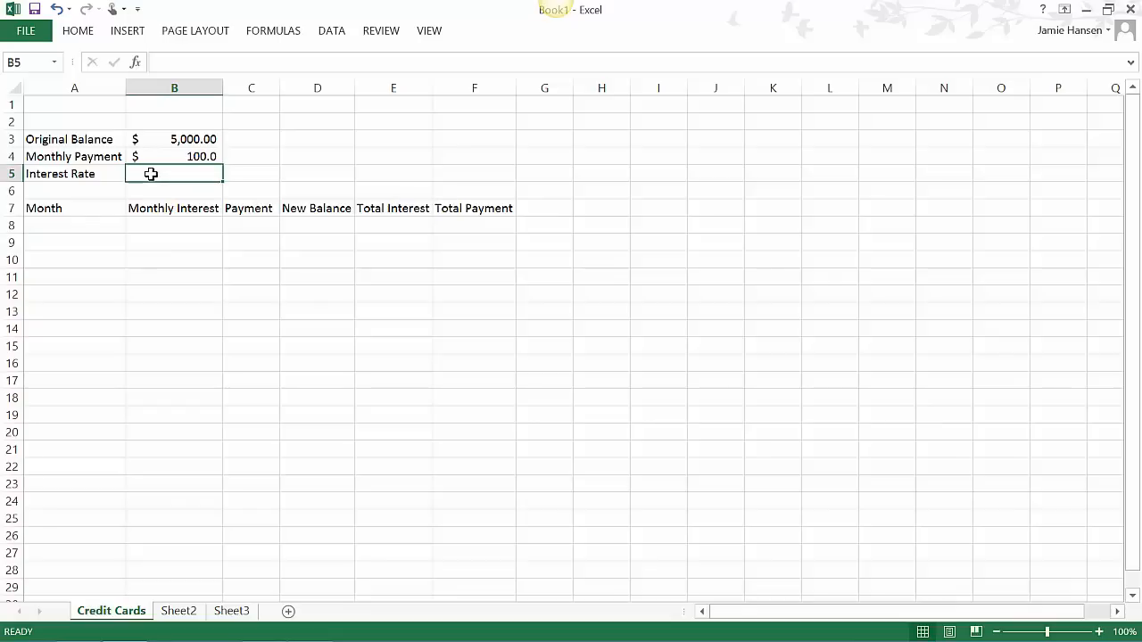
pyautogui.write('18%')
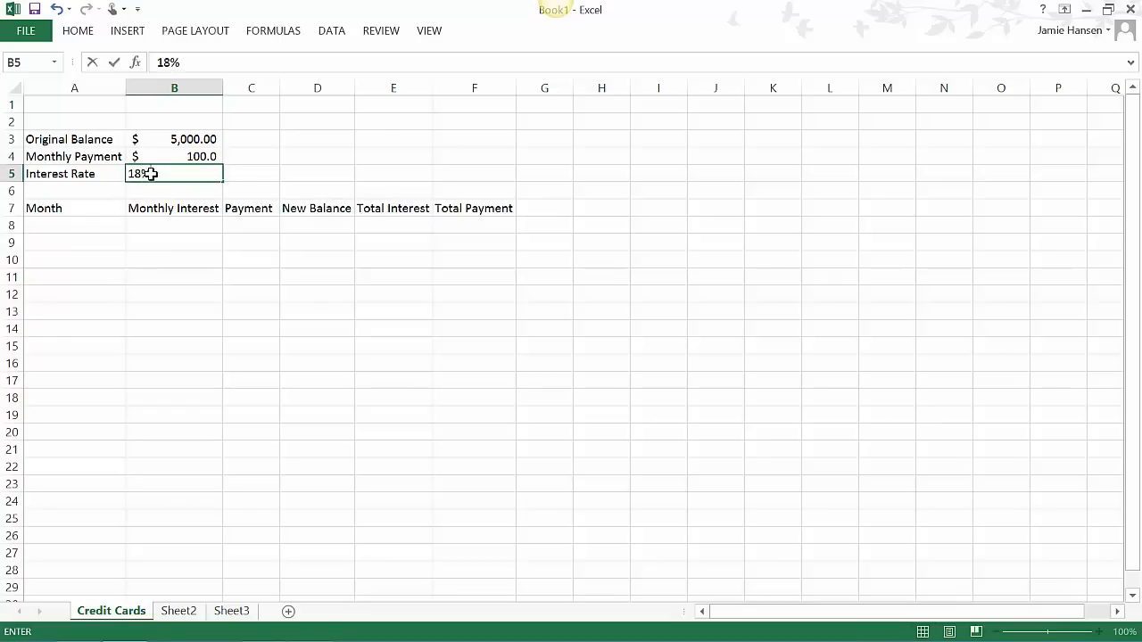
pyautogui.click(164, 224)
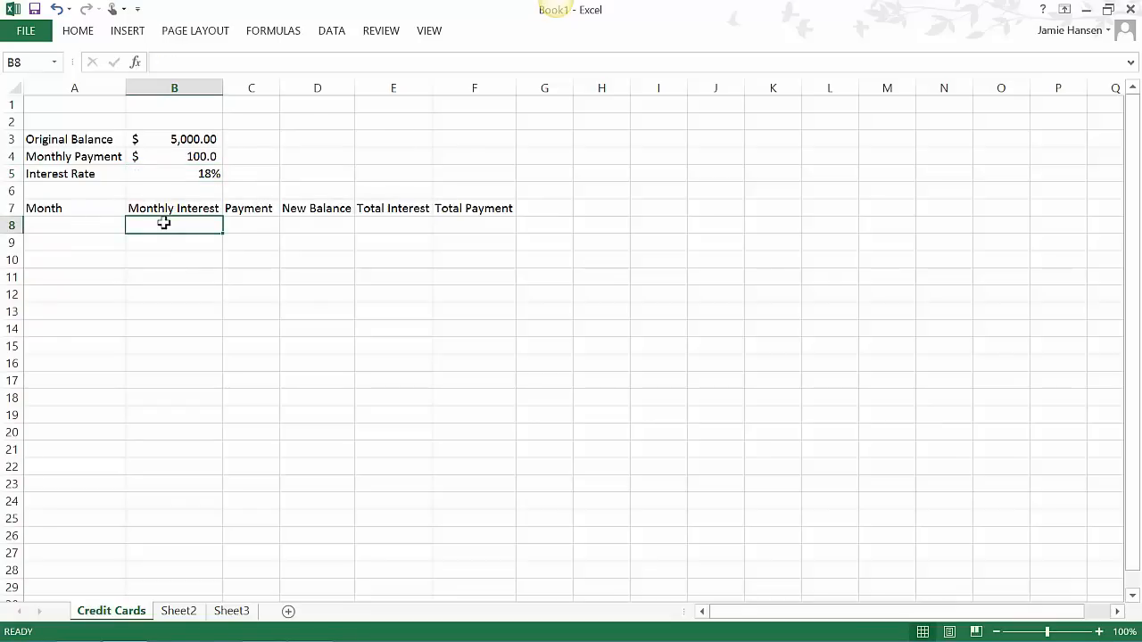
pyautogui.click(215, 173)
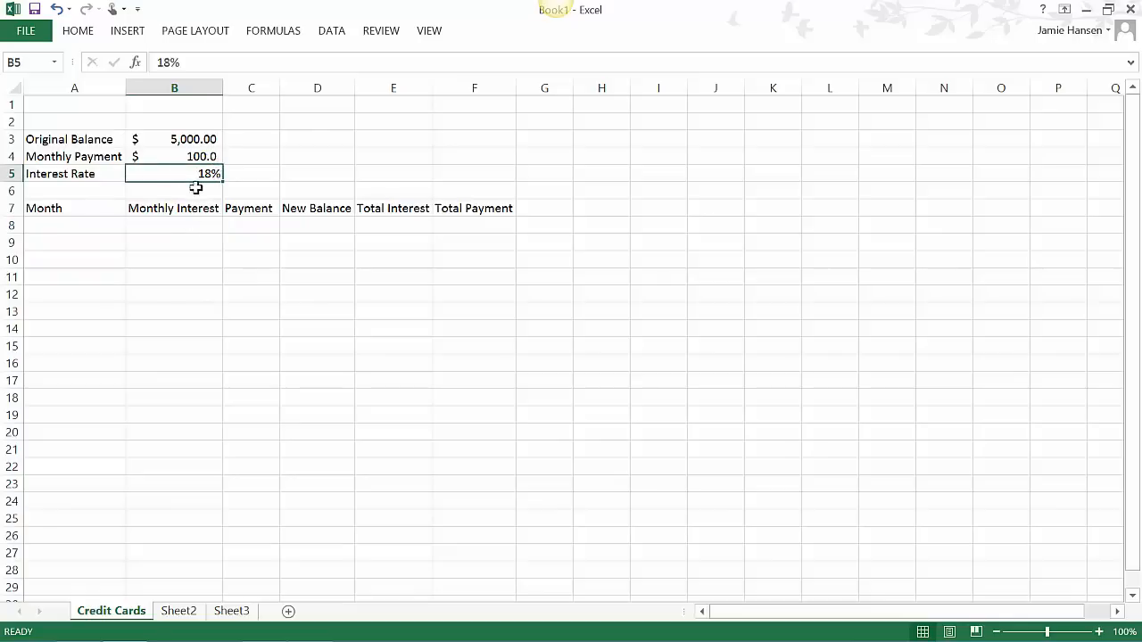
# - Try the accounting number format on the interest rate in B5 and return the cell to percent style
pyautogui.rightClick(181, 171)
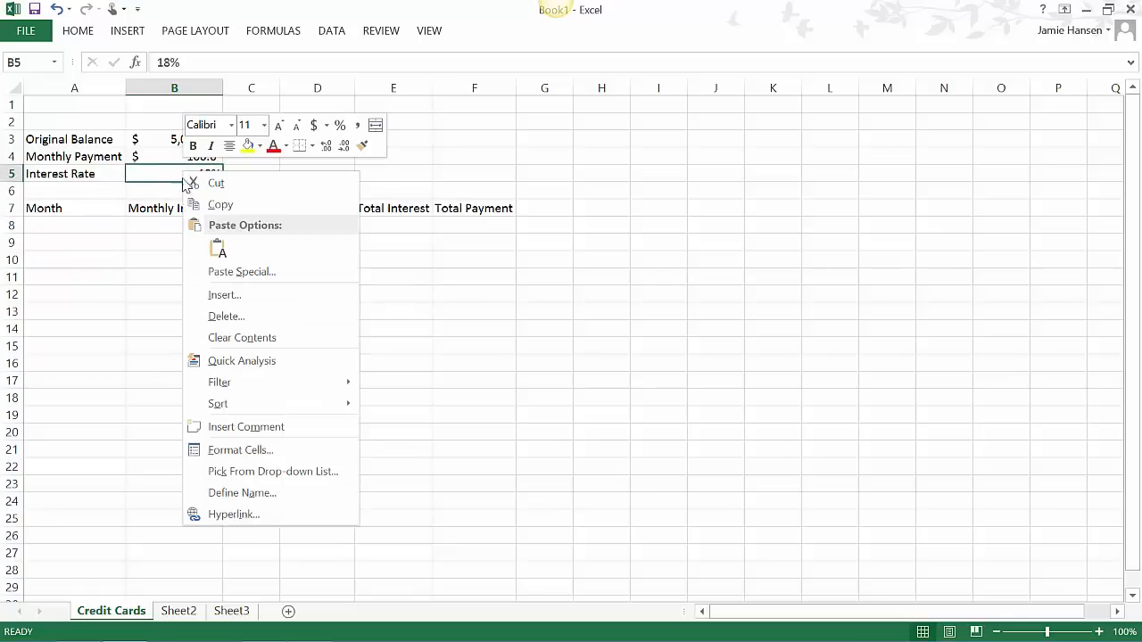
pyautogui.click(321, 129)
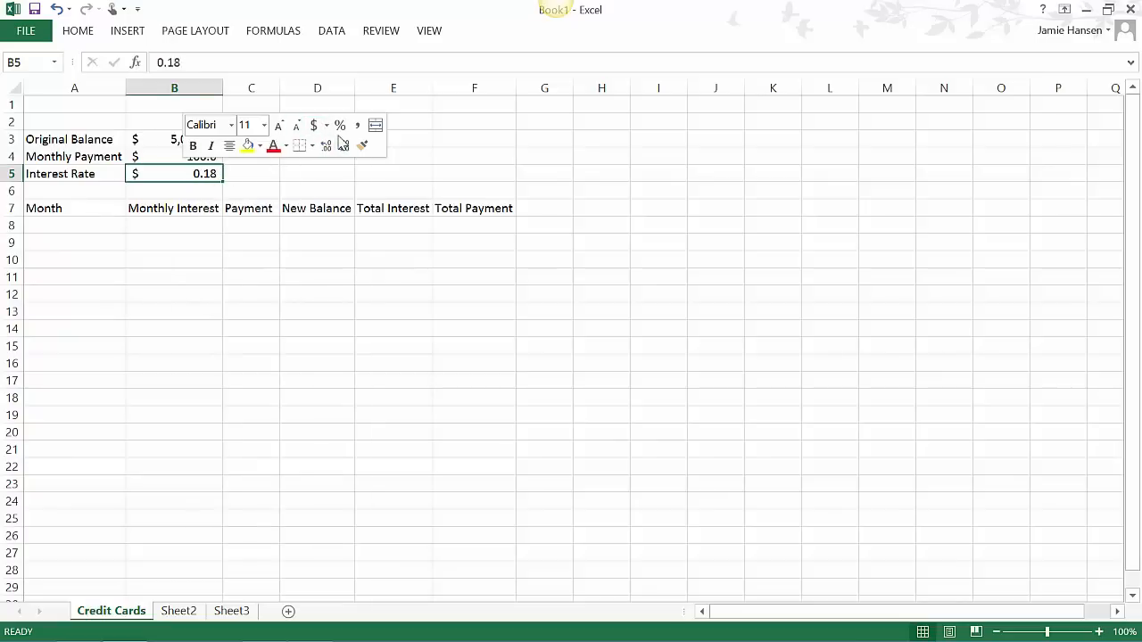
pyautogui.click(336, 131)
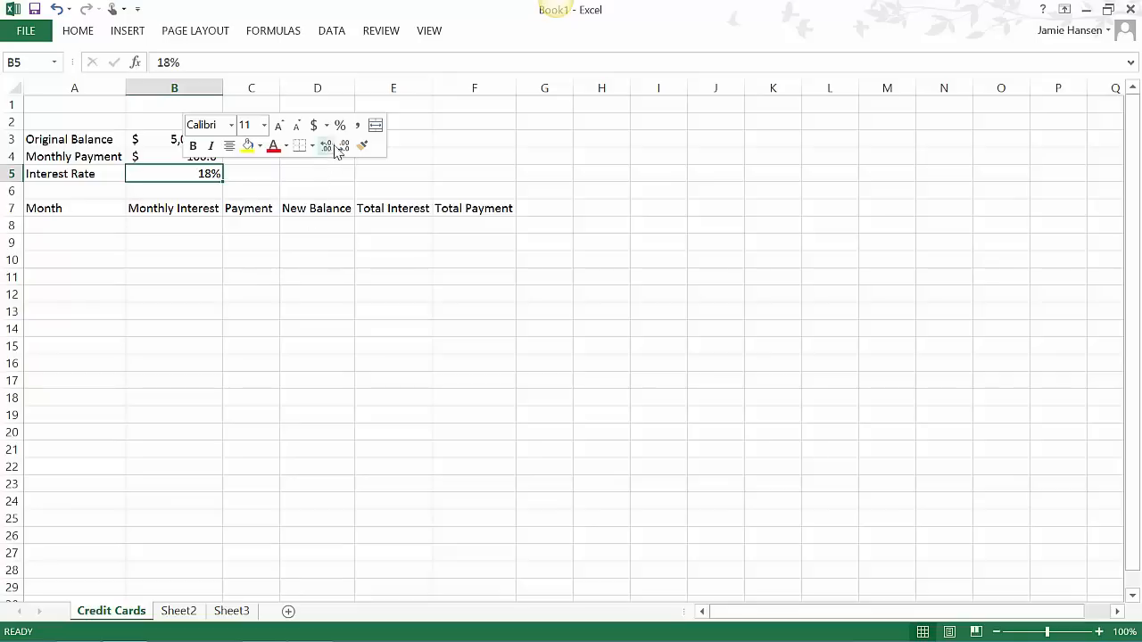
pyautogui.click(260, 312)
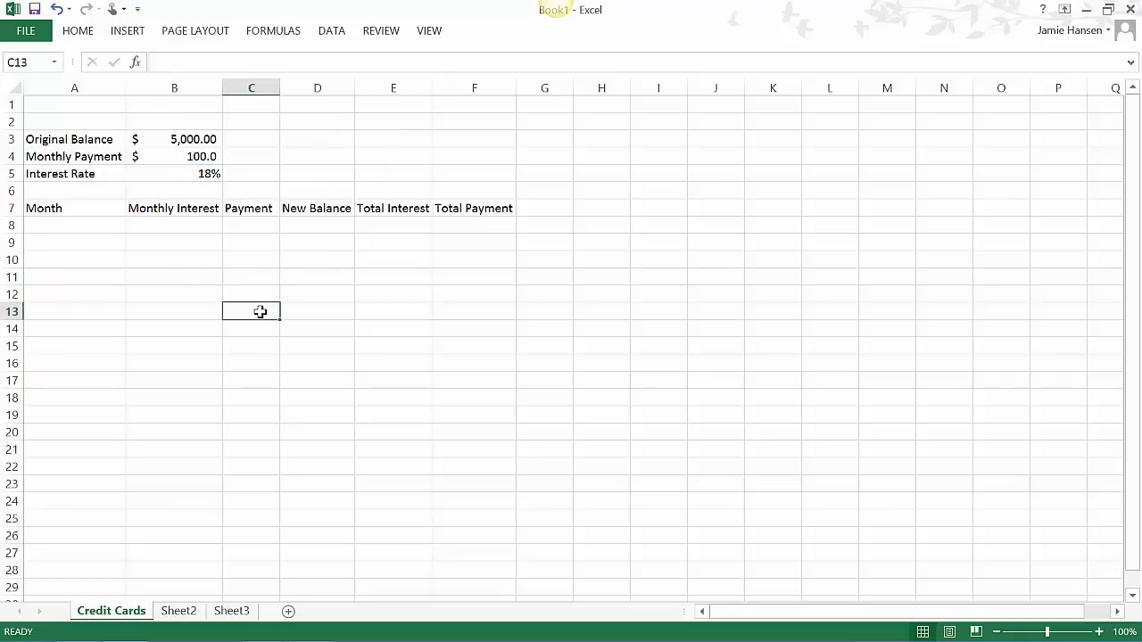
# - Enter 1 as the first month in A8
pyautogui.click(43, 224)
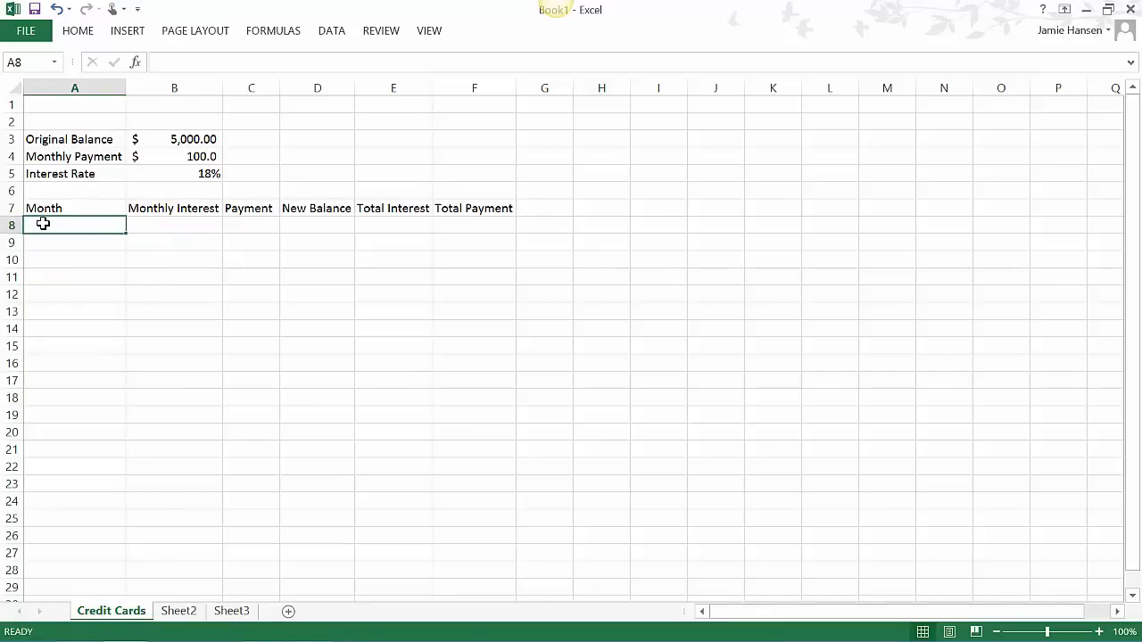
pyautogui.write('1')
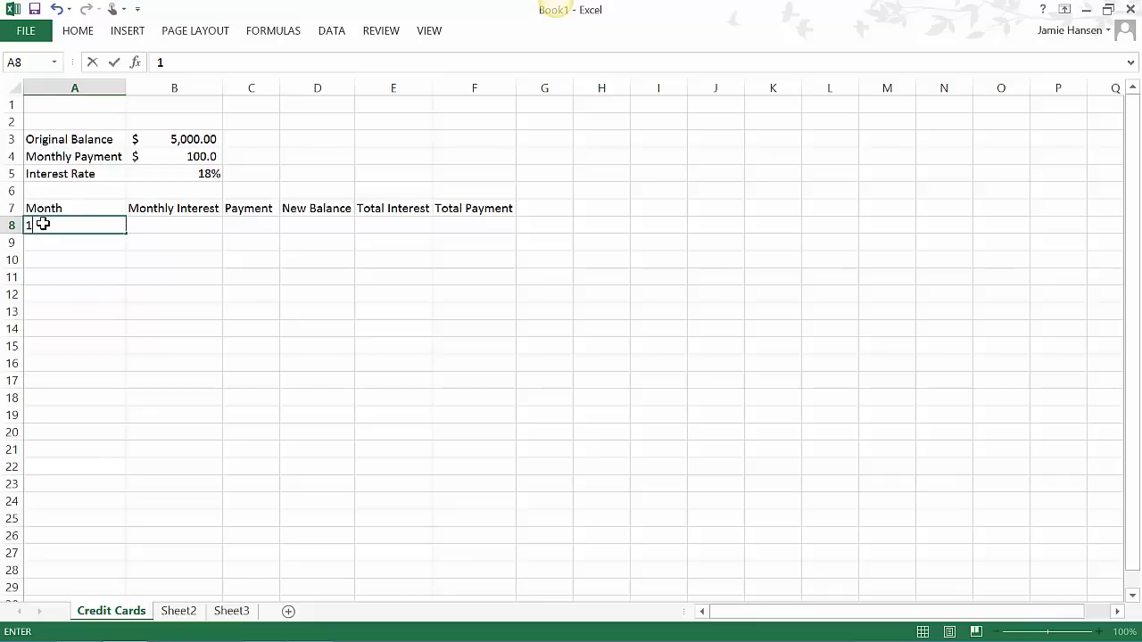
pyautogui.press('Tab')
pyautogui.press('Tab')
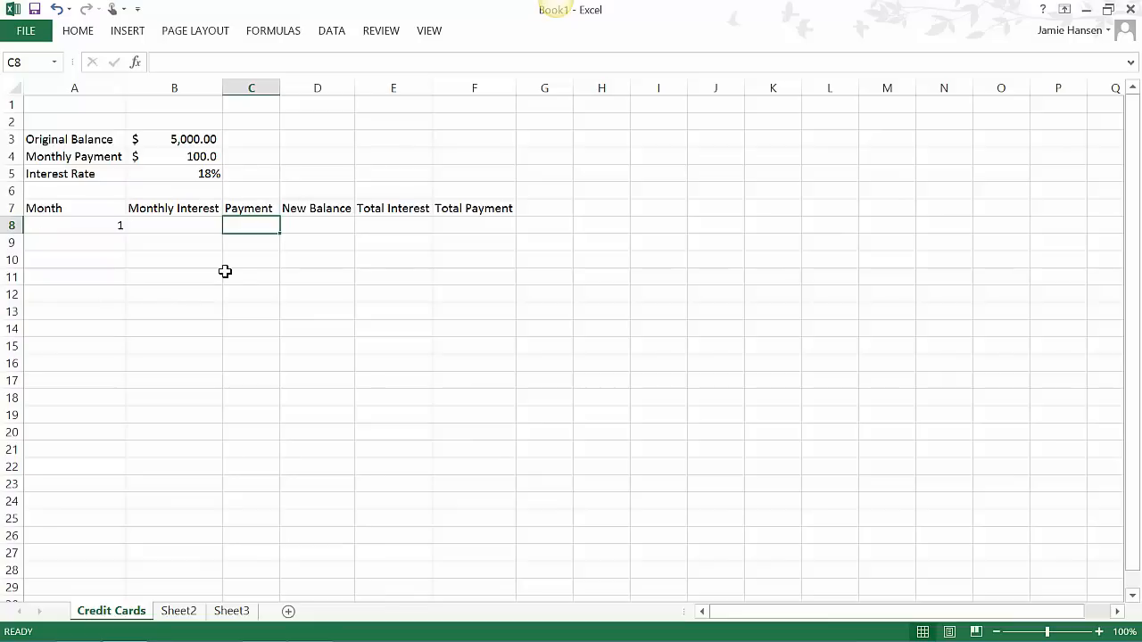
# - Enter the first month's payment in C8 as an absolute reference to the monthly payment, =$B$4
pyautogui.write('$')
pyautogui.click(189, 153)
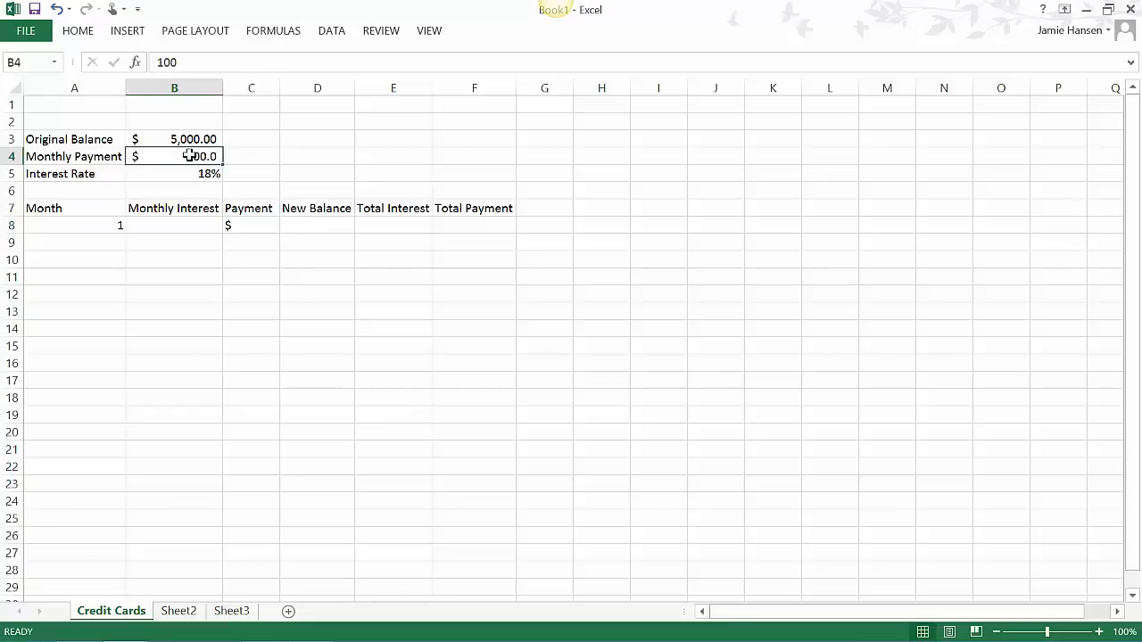
pyautogui.click(249, 225)
pyautogui.keyDown('shift'); pyautogui.click(250, 172); pyautogui.keyUp('shift')
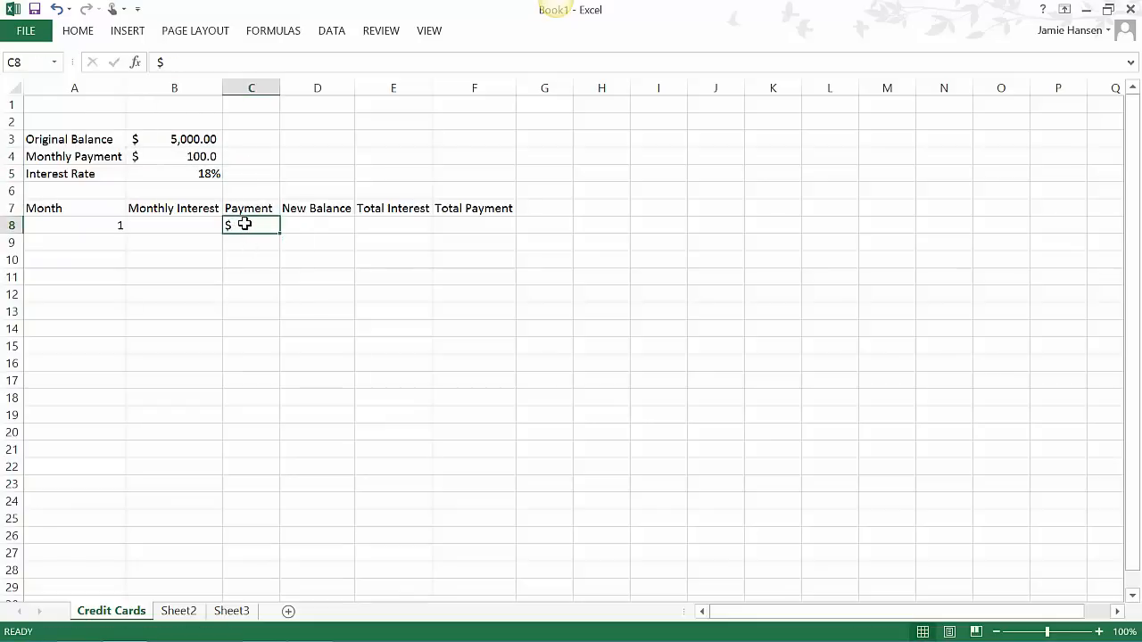
pyautogui.doubleClick(245, 224)
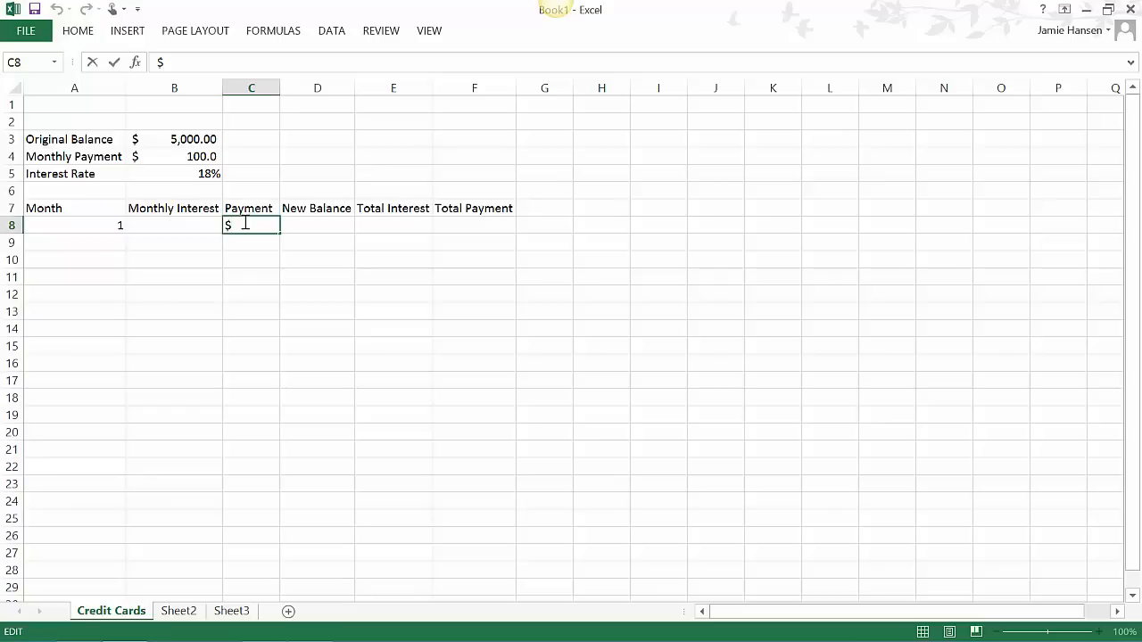
pyautogui.write('B')
pyautogui.write('$')
pyautogui.write('4')
pyautogui.write('=')
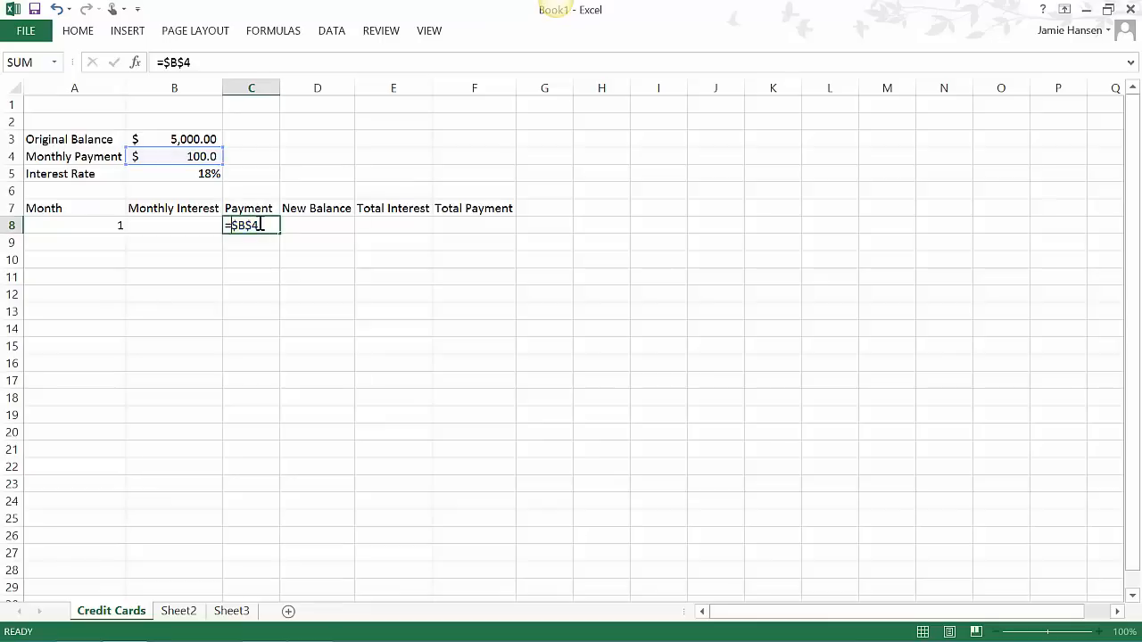
pyautogui.press('Return')
pyautogui.click(262, 223)
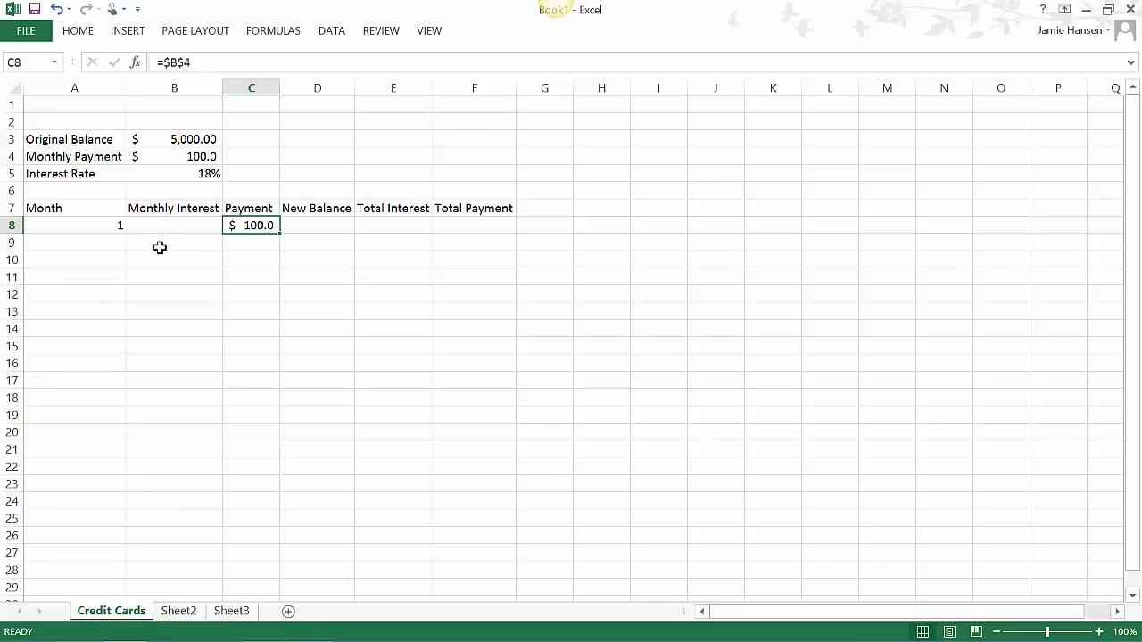
# - Calculate the first month's interest in B8 with the formula =B3*B5/12
pyautogui.click(168, 229)
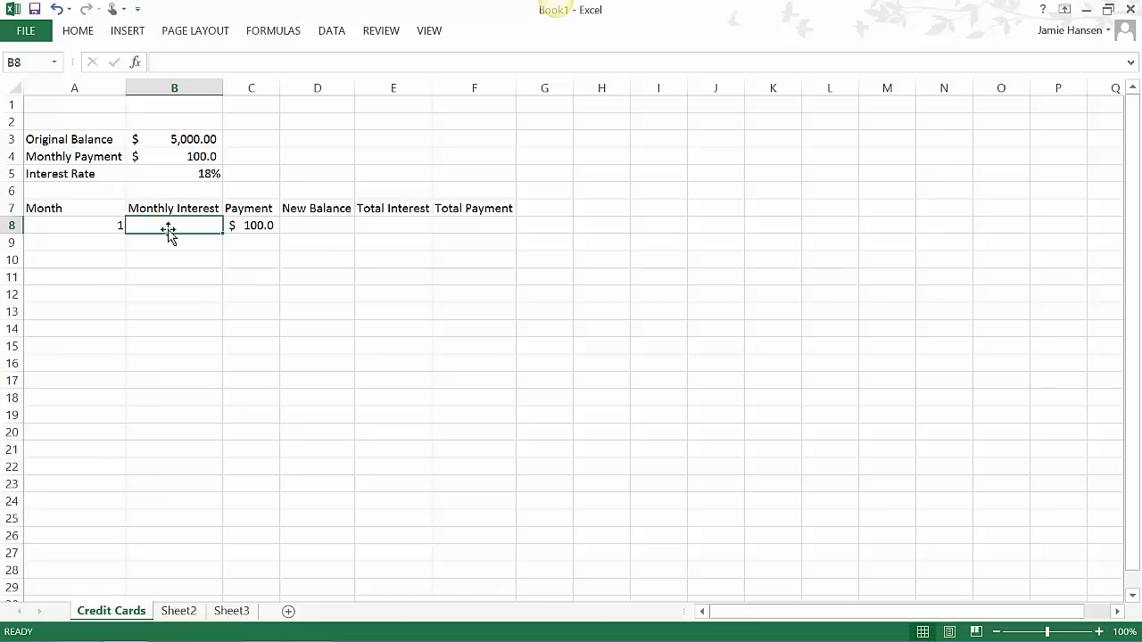
pyautogui.write('=')
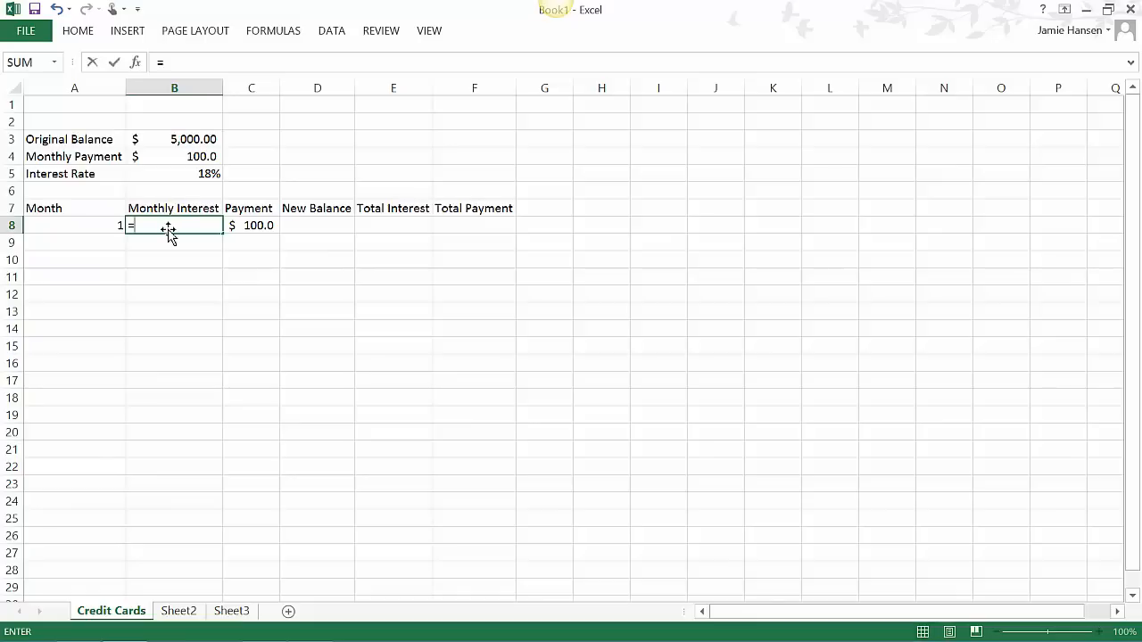
pyautogui.write('B3')
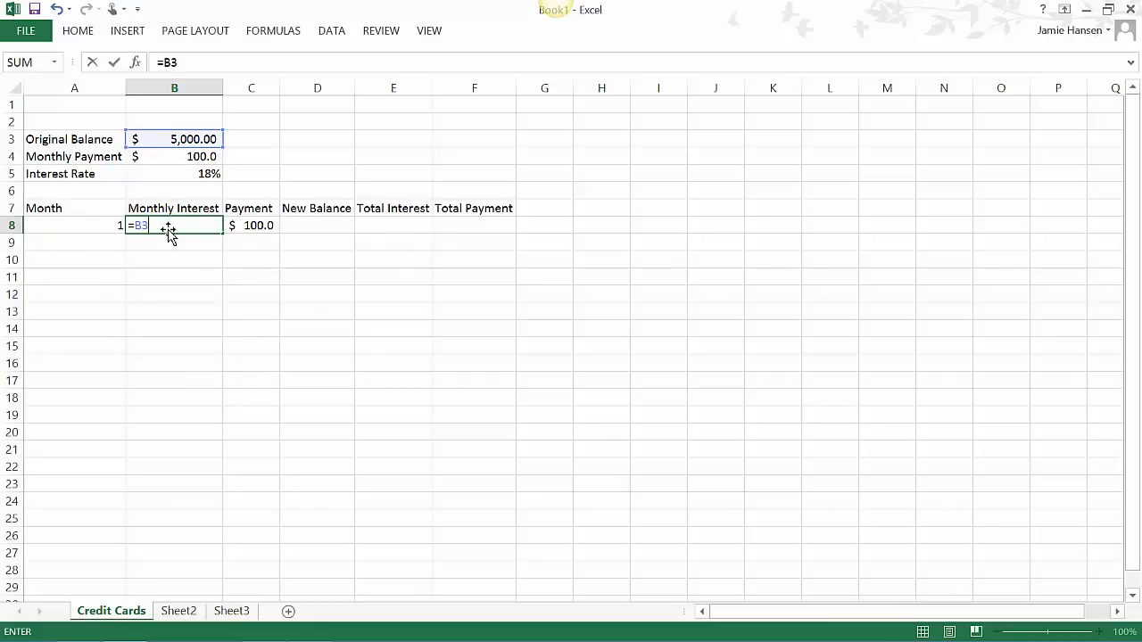
pyautogui.write('*B5')
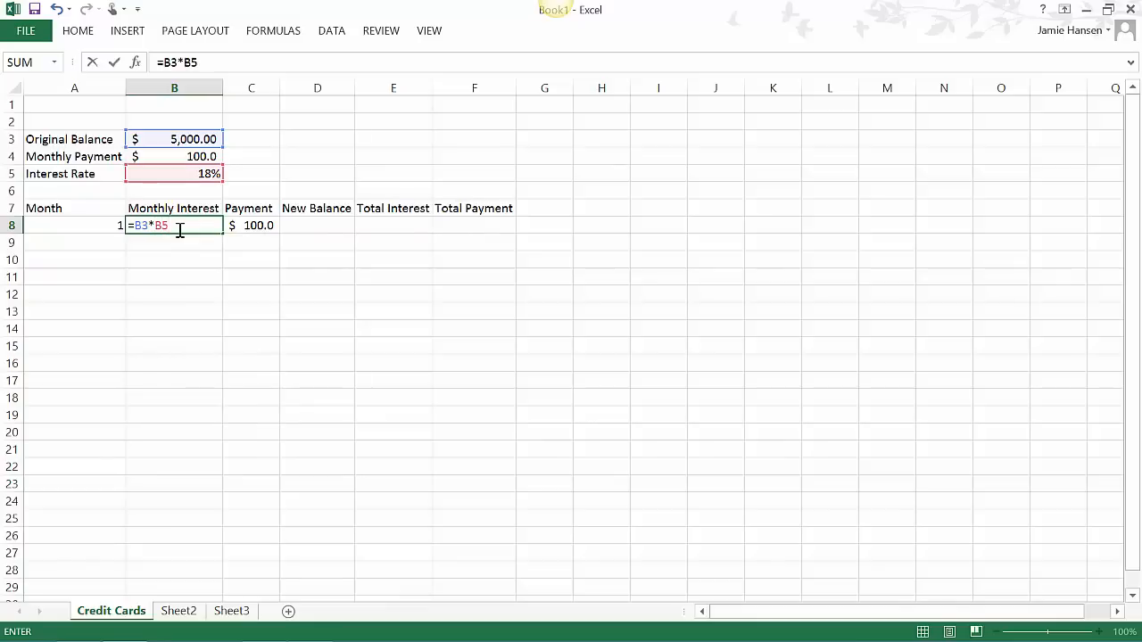
pyautogui.write('/12')
pyautogui.press('Return')
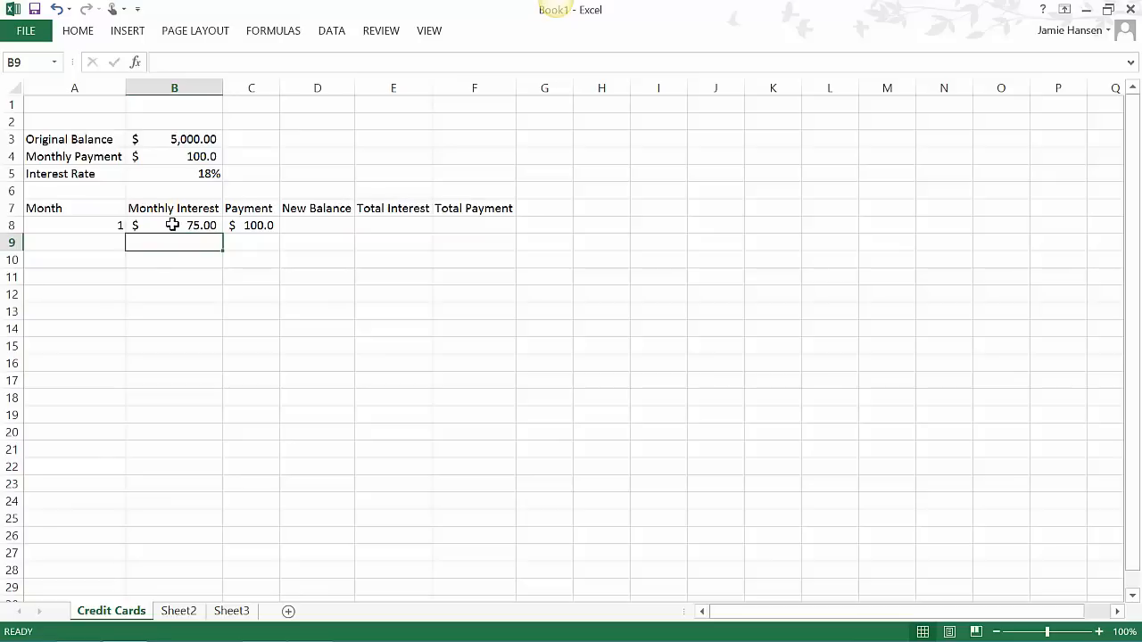
# - Calculate the first month's new balance in D8 with the formula =B3-C8+B8
pyautogui.click(318, 226)
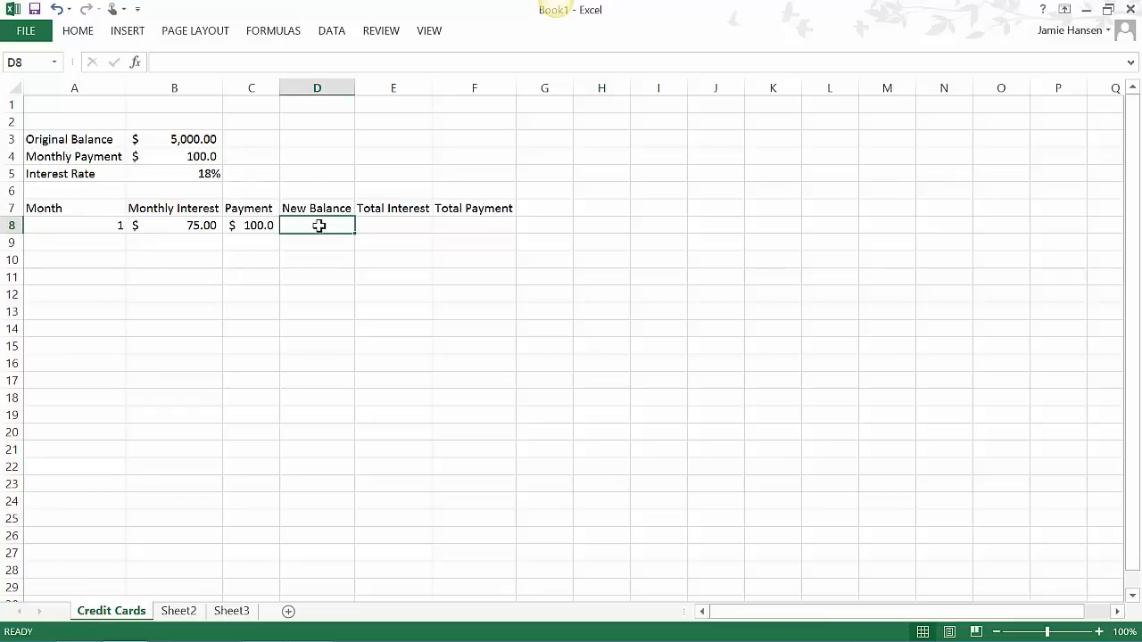
pyautogui.write('=')
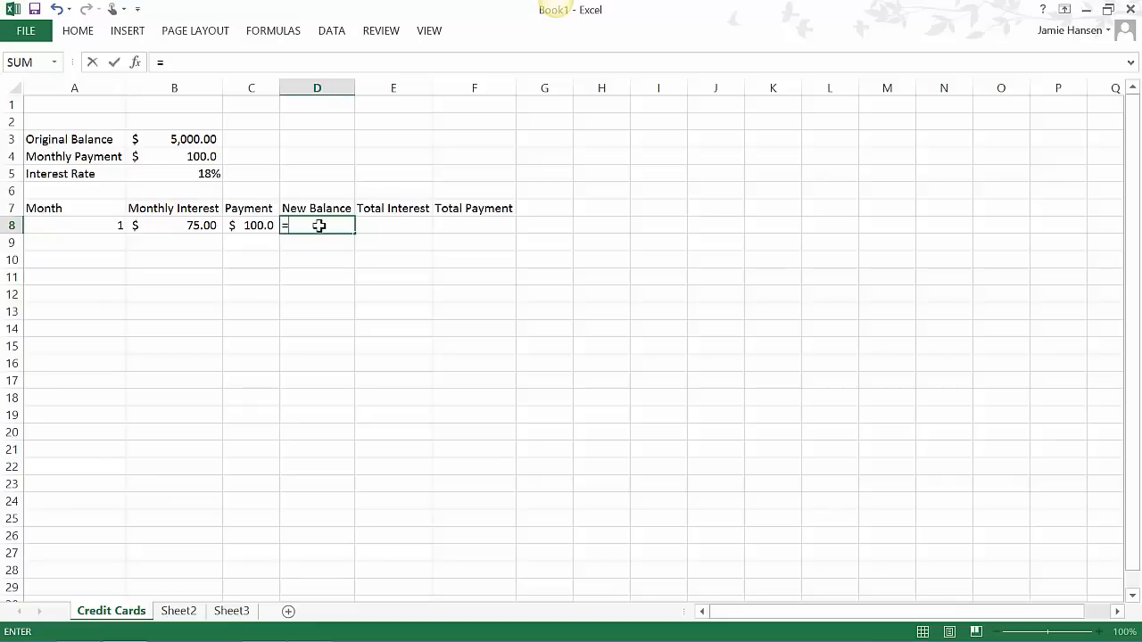
pyautogui.write('B3')
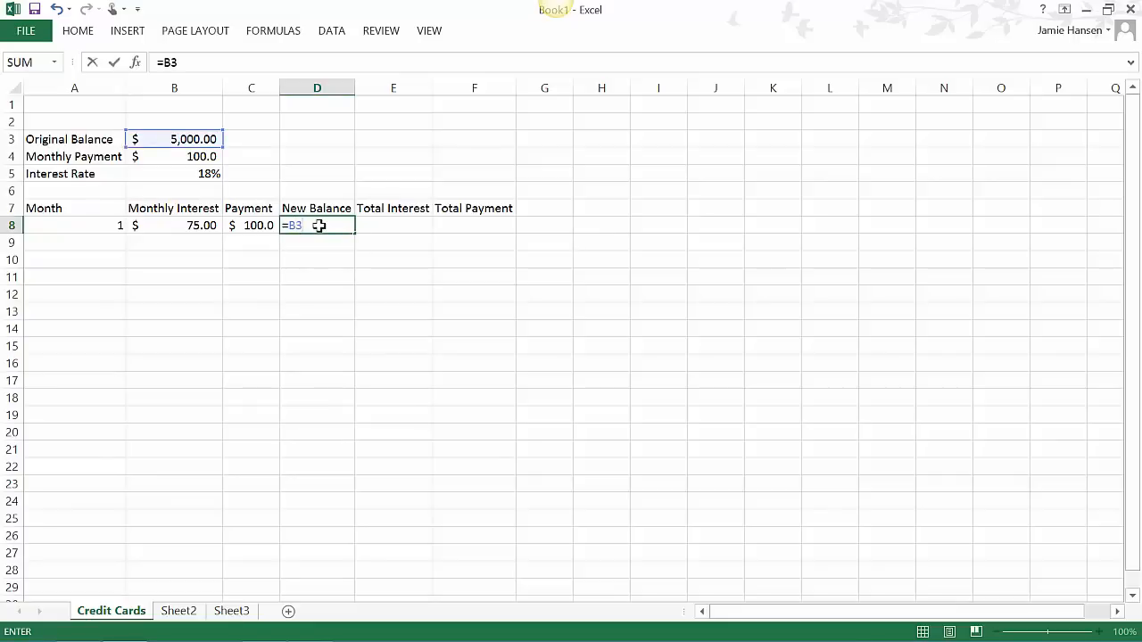
pyautogui.write('-C')
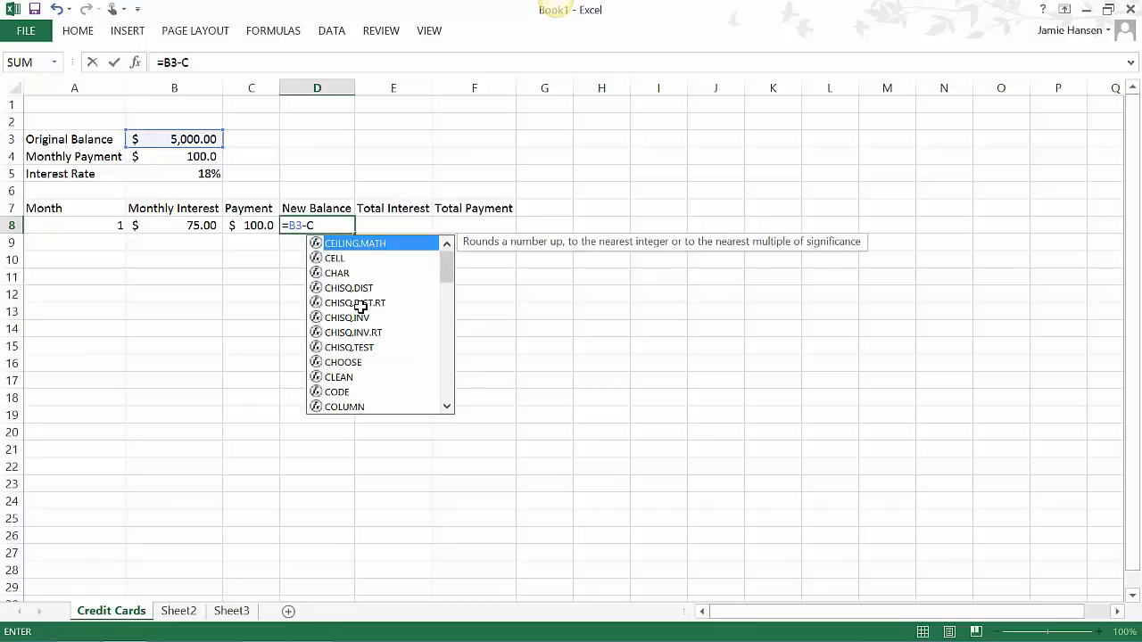
pyautogui.write('8')
pyautogui.click(346, 227)
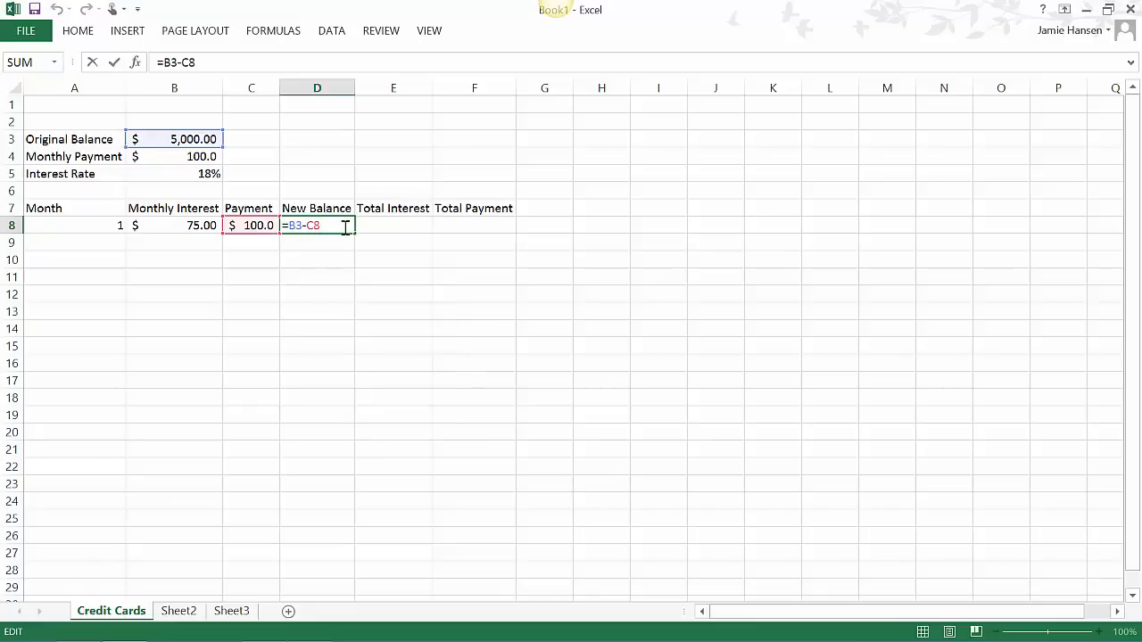
pyautogui.write('+B8')
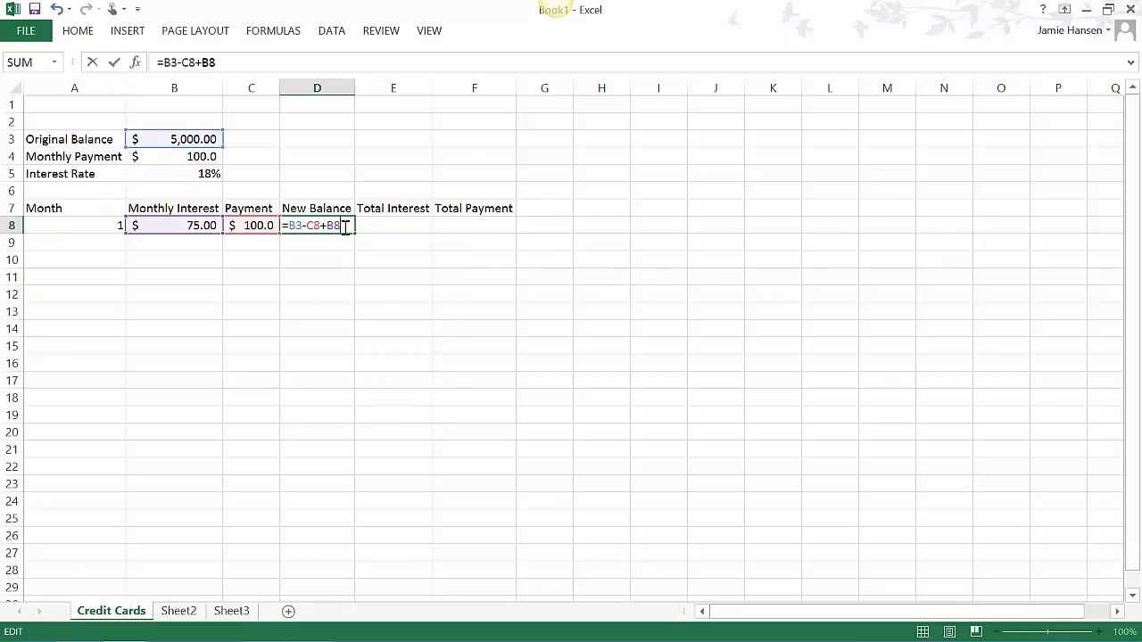
pyautogui.press('Return')
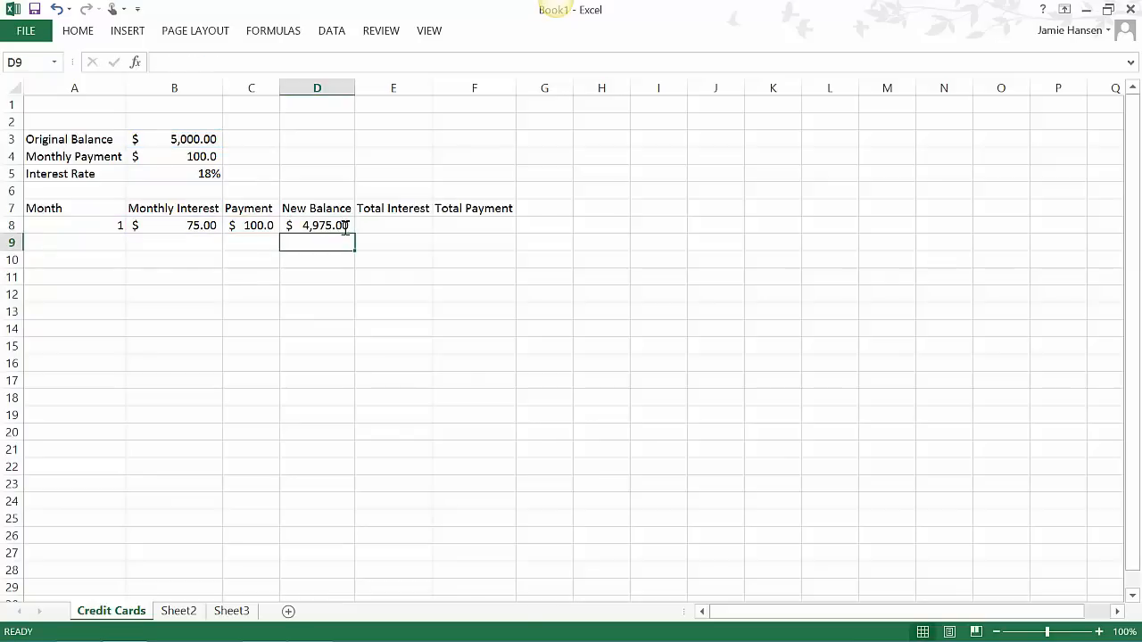
# - Enter the formula =A8 +1 in A9 to number the second month
pyautogui.click(44, 243)
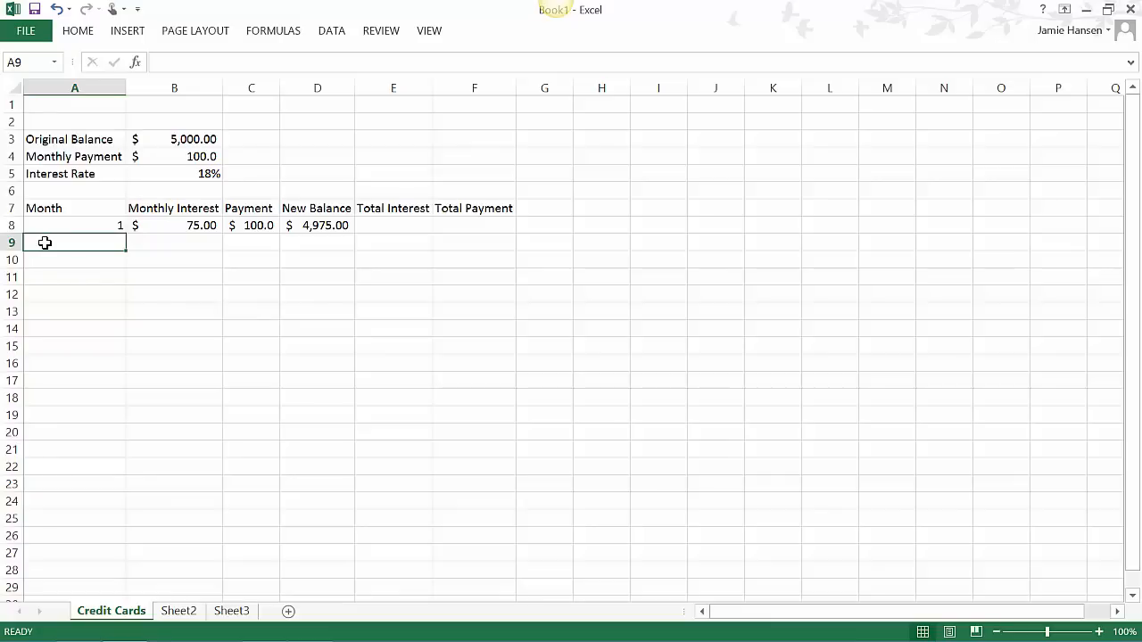
pyautogui.write('=')
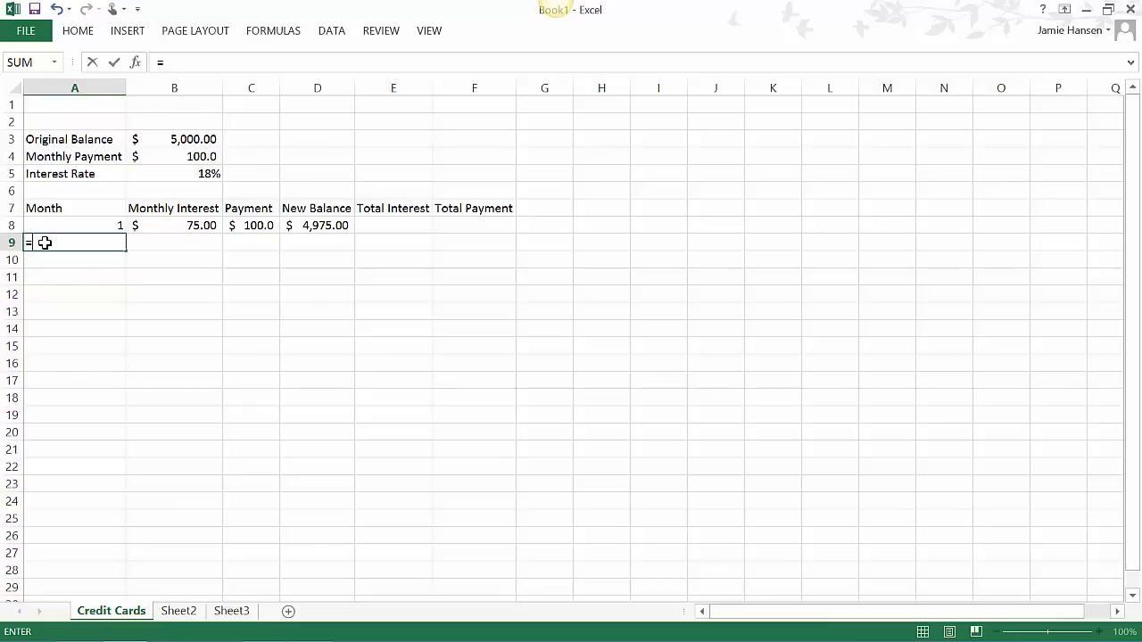
pyautogui.write('a')
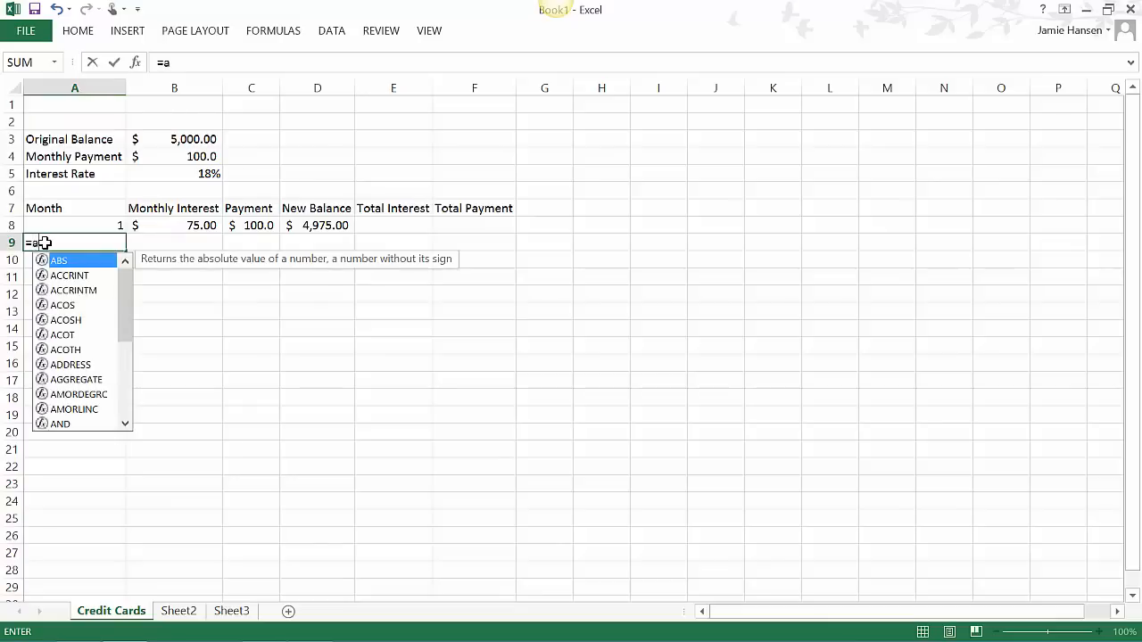
pyautogui.write('8')
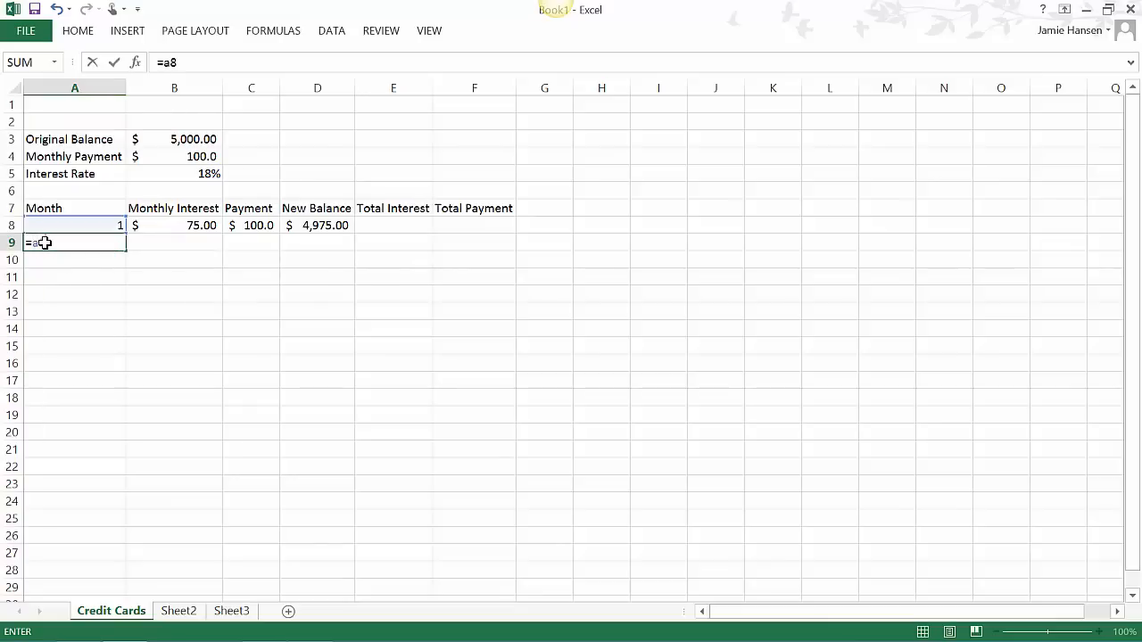
pyautogui.press('BackSpace')
pyautogui.press('BackSpace')
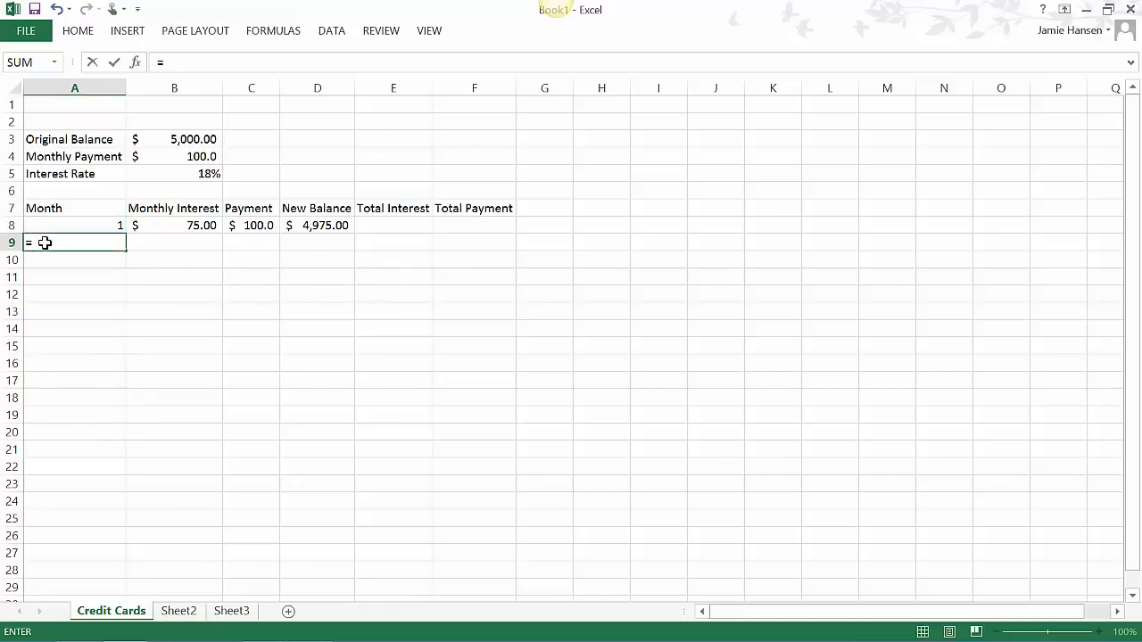
pyautogui.write('A8')
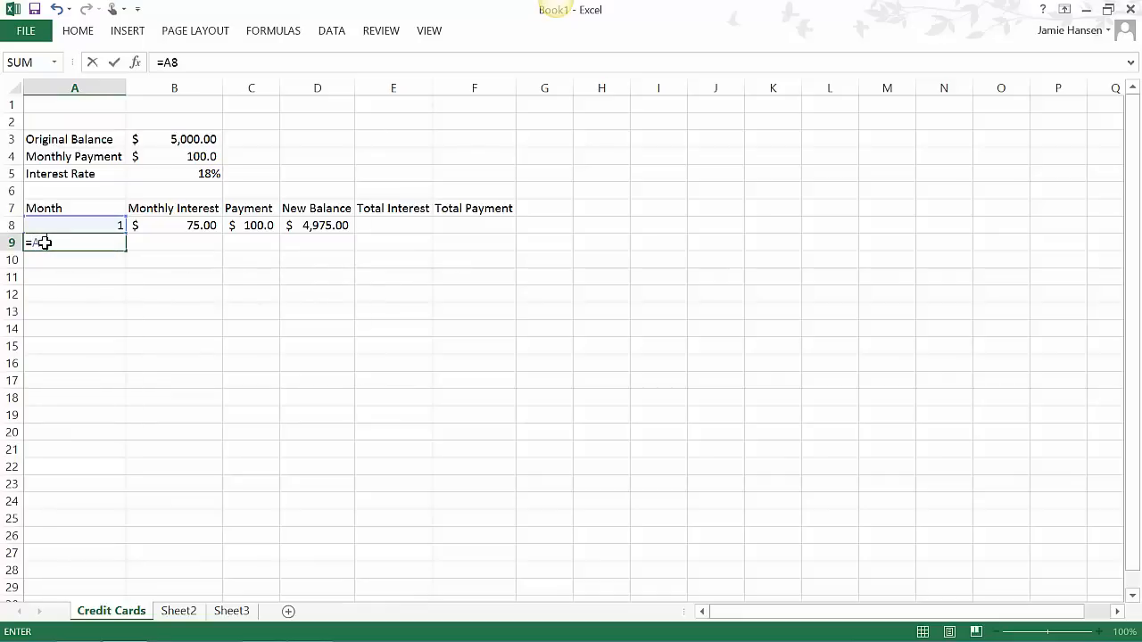
pyautogui.write(' +1')
pyautogui.hotkey('ctrl', 'Return')
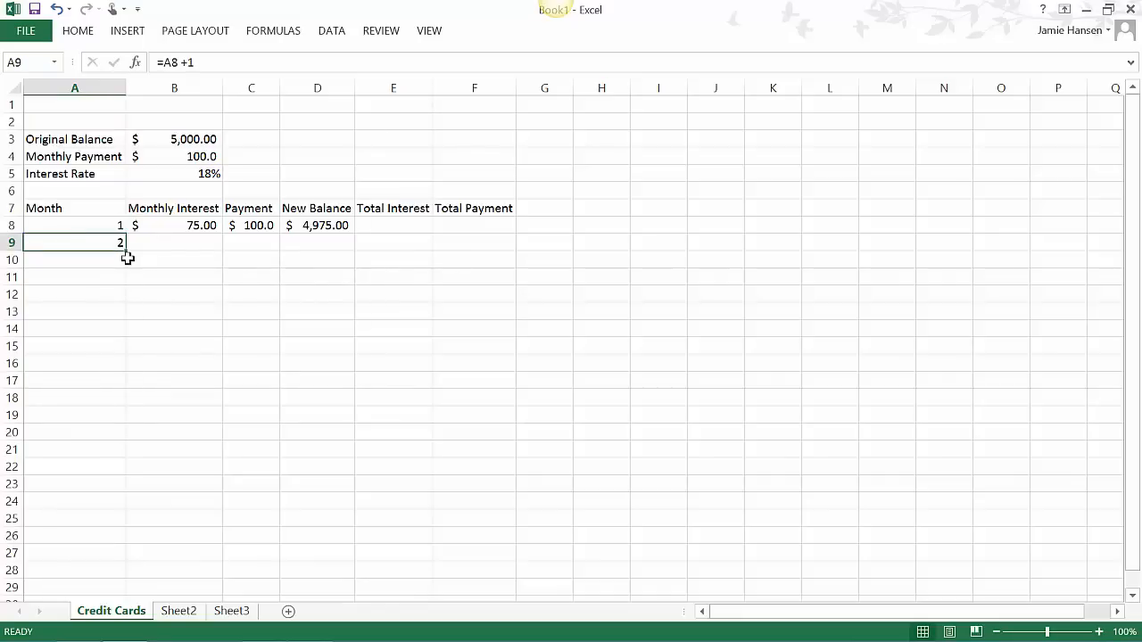
# - Calculate the second month's interest in B9 with =D8*$B$5/12, keeping the interest rate reference absolute
pyautogui.press('Right')
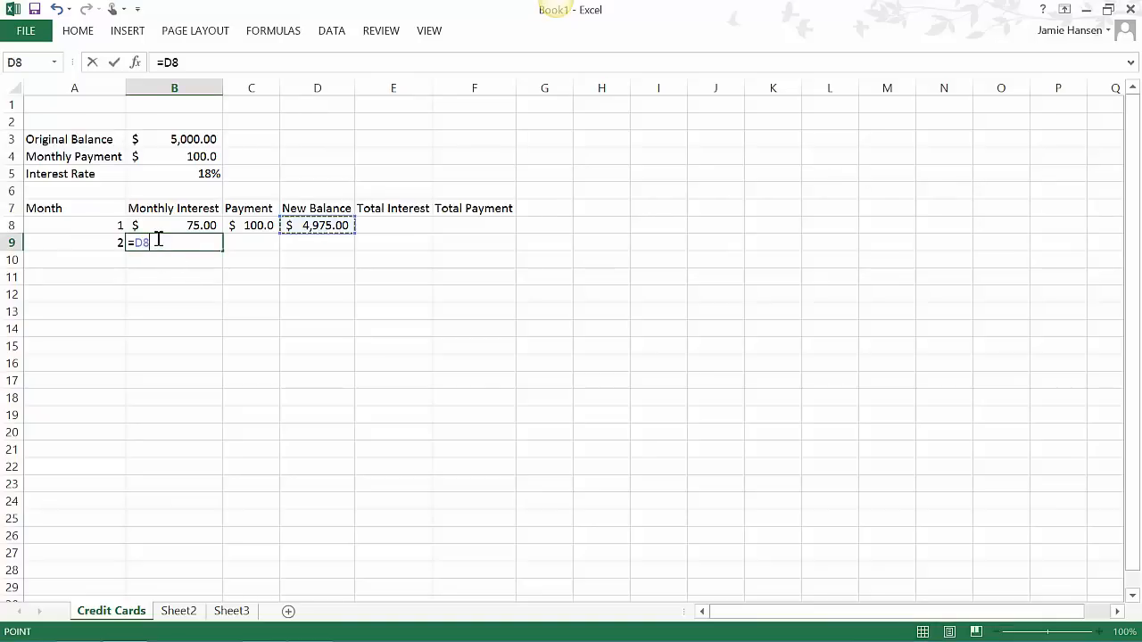
pyautogui.click(159, 239)
pyautogui.write('*')
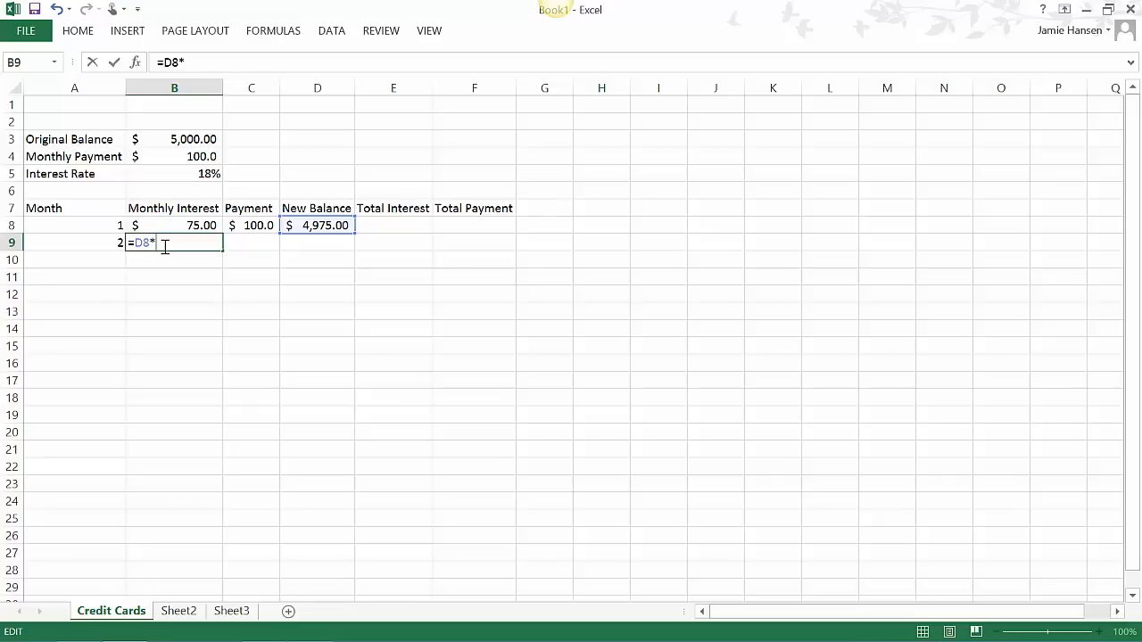
pyautogui.write('$B$5/12')
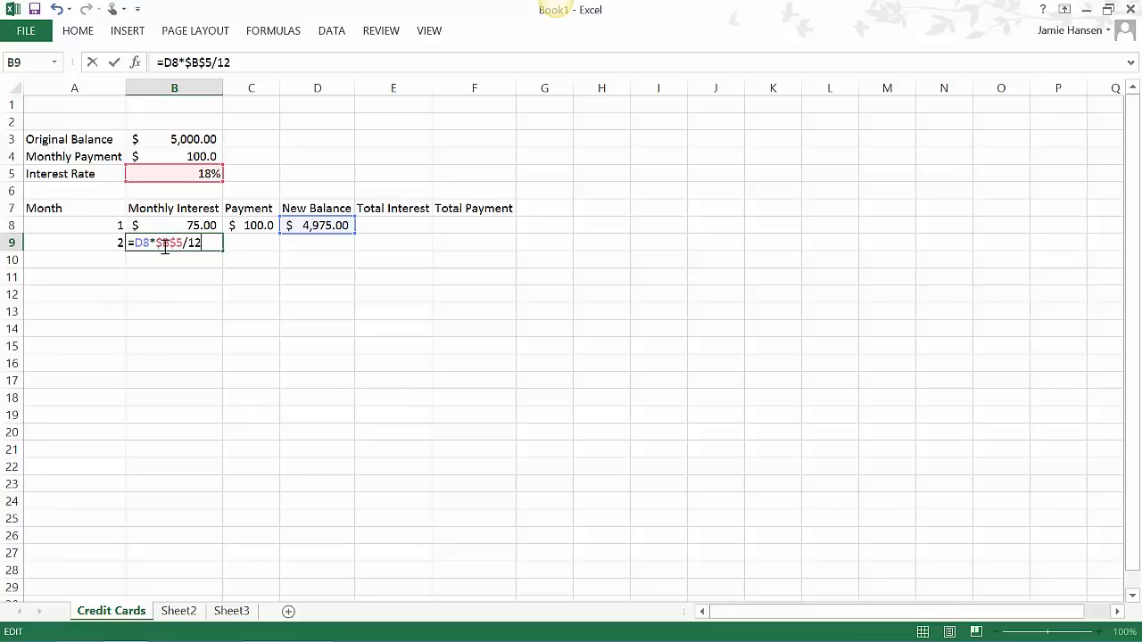
pyautogui.press('Return')
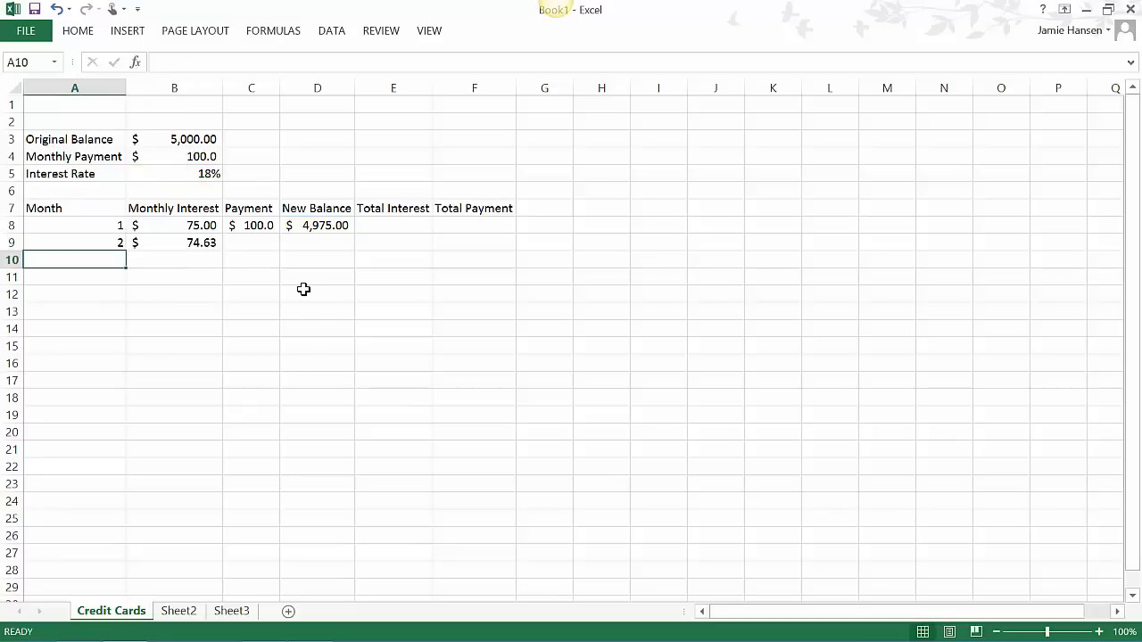
# - Fill the payment formula from C8 down to C9
pyautogui.click(273, 230)
pyautogui.moveTo(281, 234); pyautogui.dragTo(281, 252)
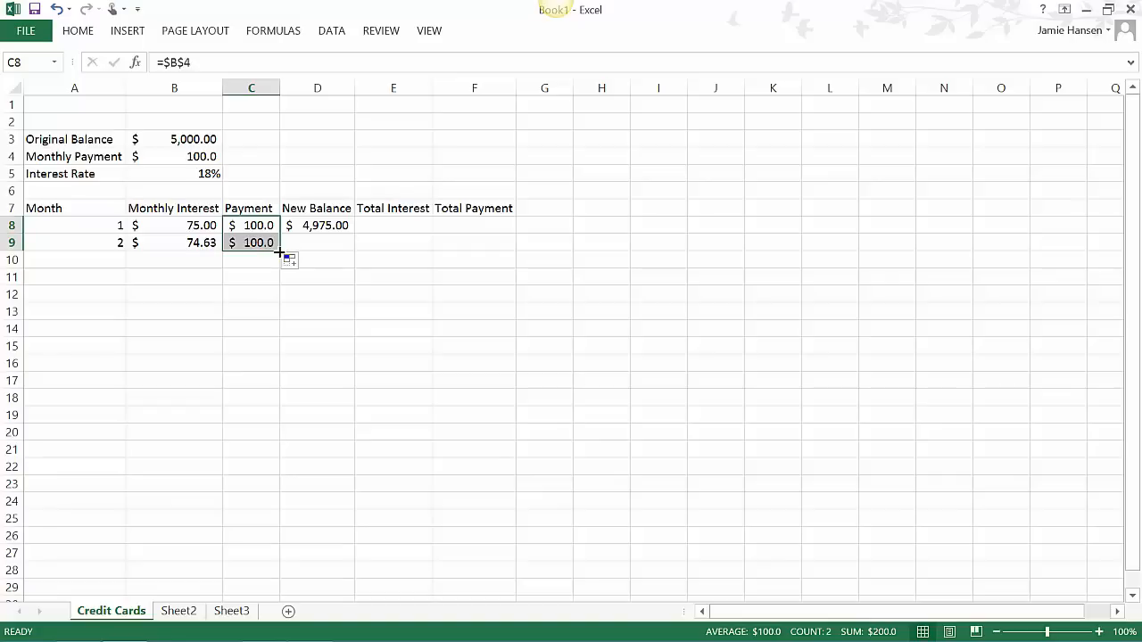
pyautogui.press('Return')
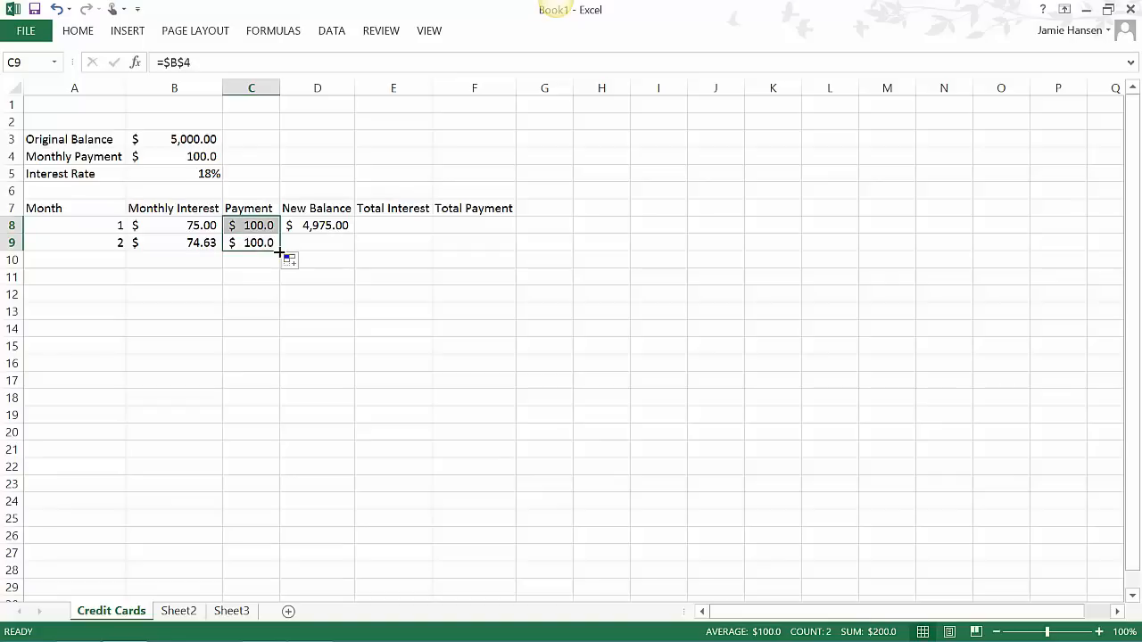
# - Calculate the second month's new balance in D9 with the formula =D8+B9-C9
pyautogui.click(304, 243)
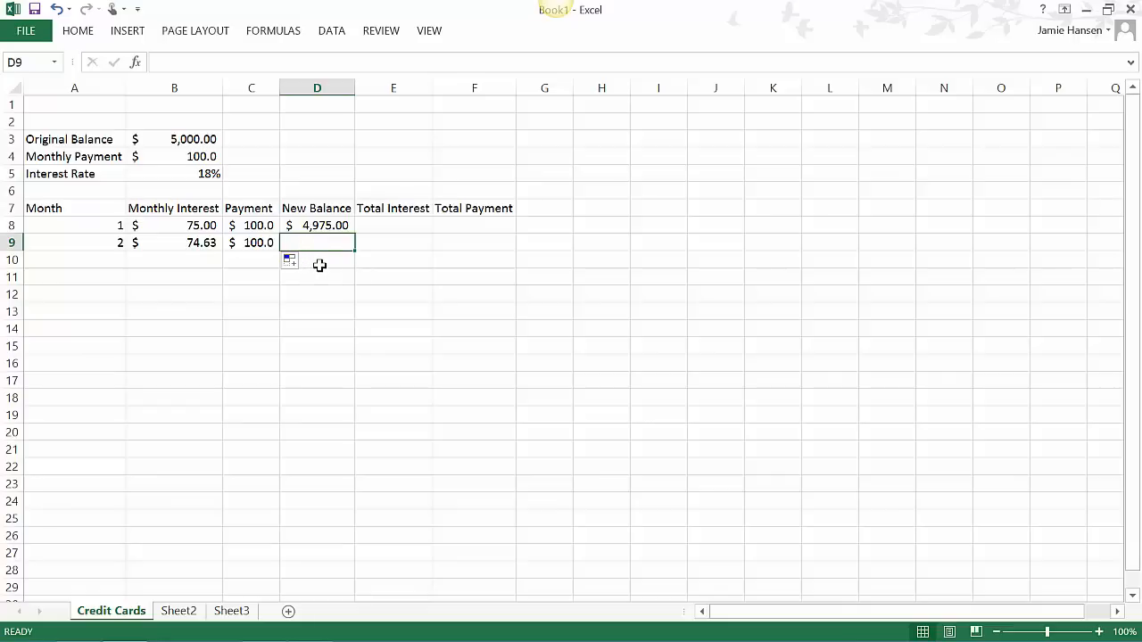
pyautogui.write('=')
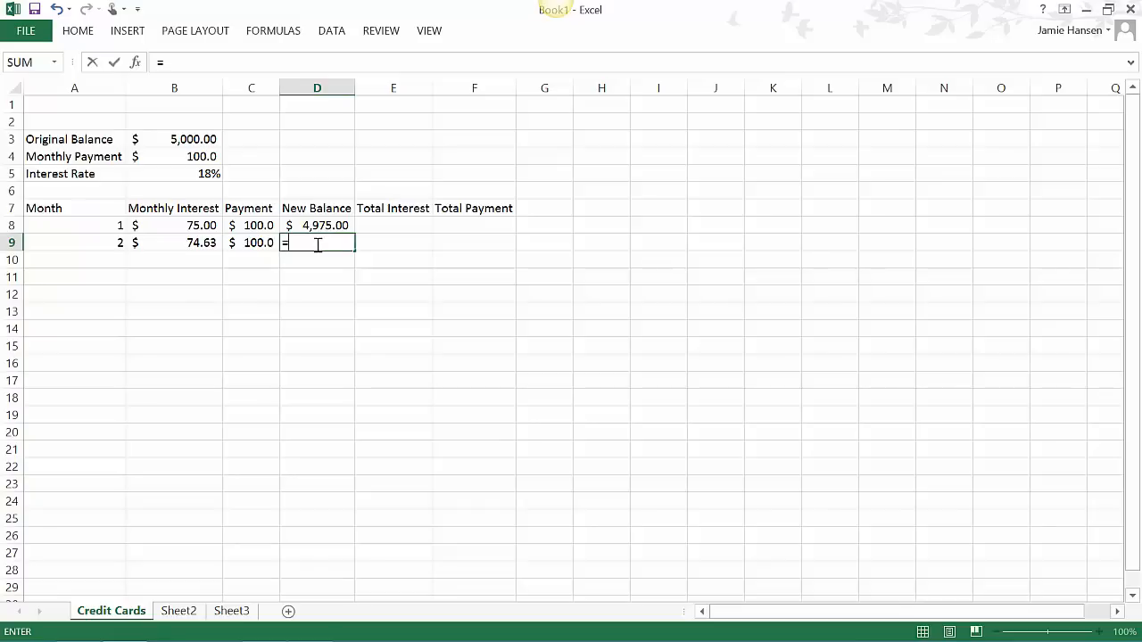
pyautogui.click(318, 246)
pyautogui.write('D8')
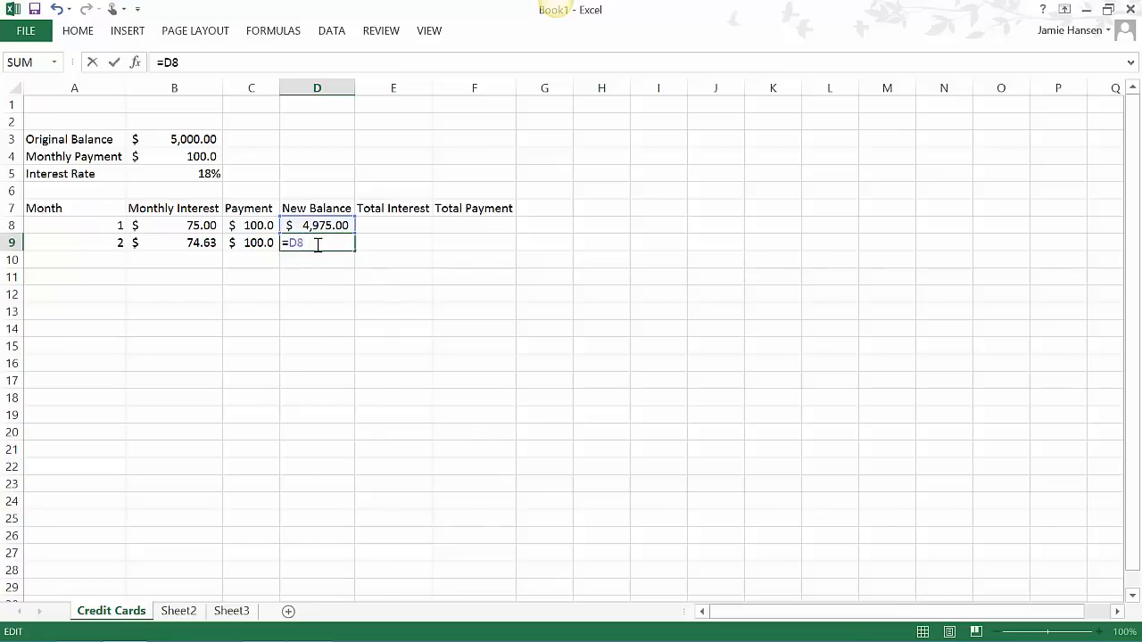
pyautogui.write('+BB')
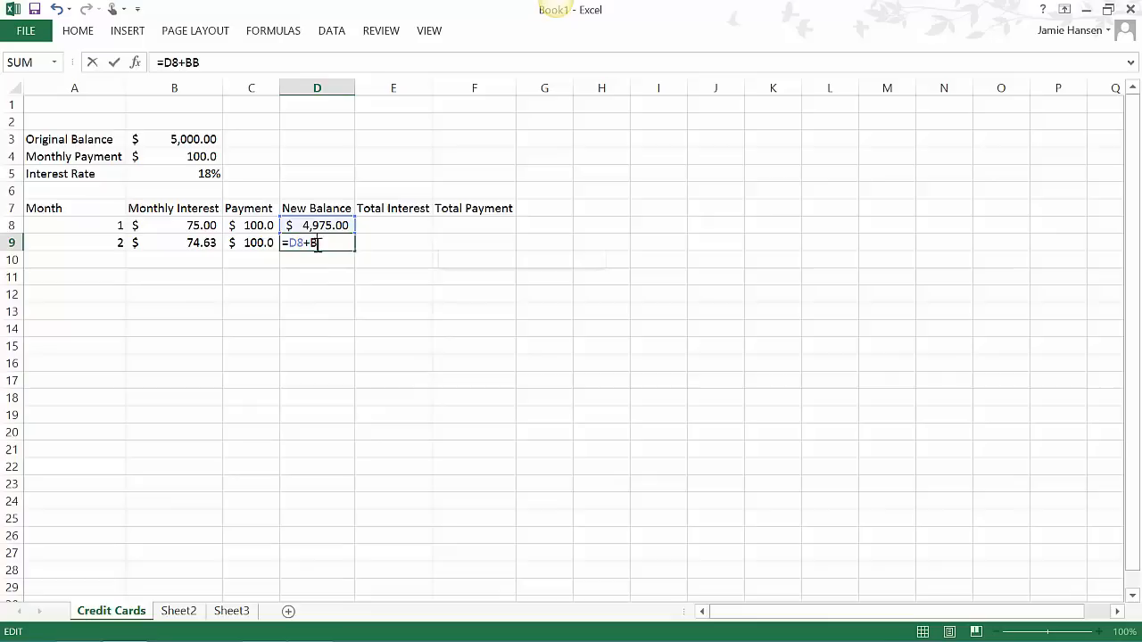
pyautogui.press('BackSpace')
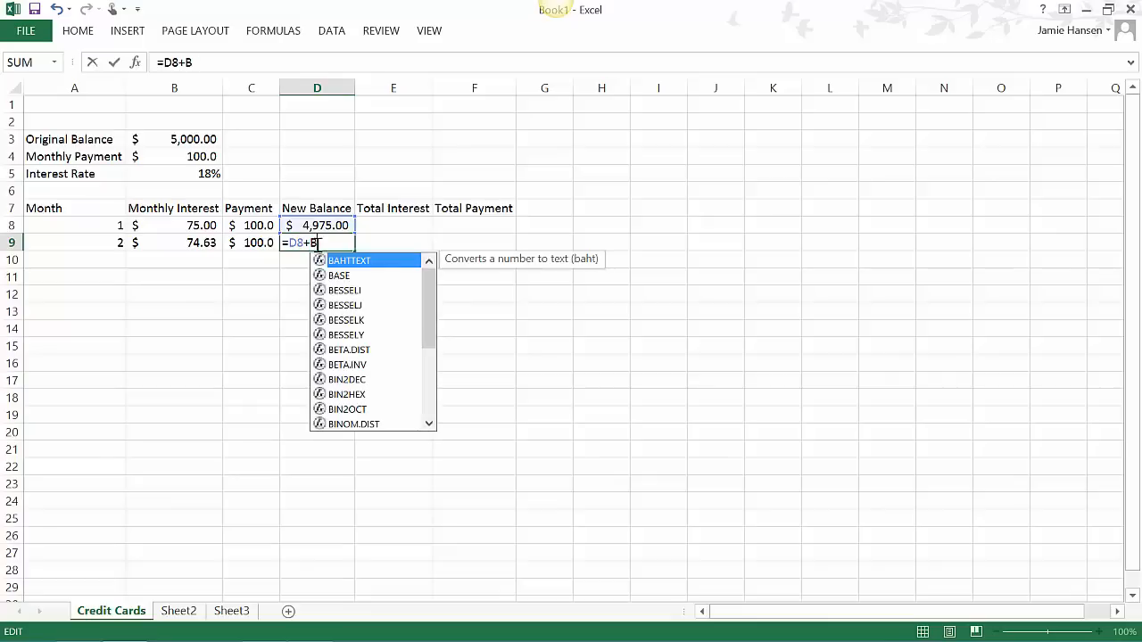
pyautogui.write('(')
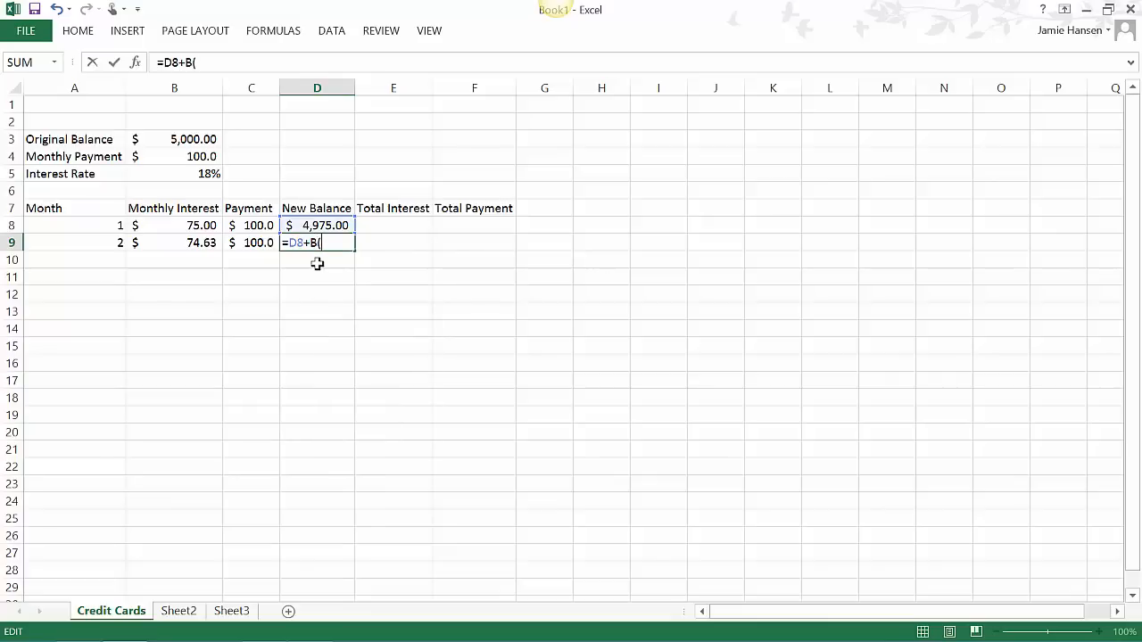
pyautogui.press('BackSpace')
pyautogui.write('9-C9')
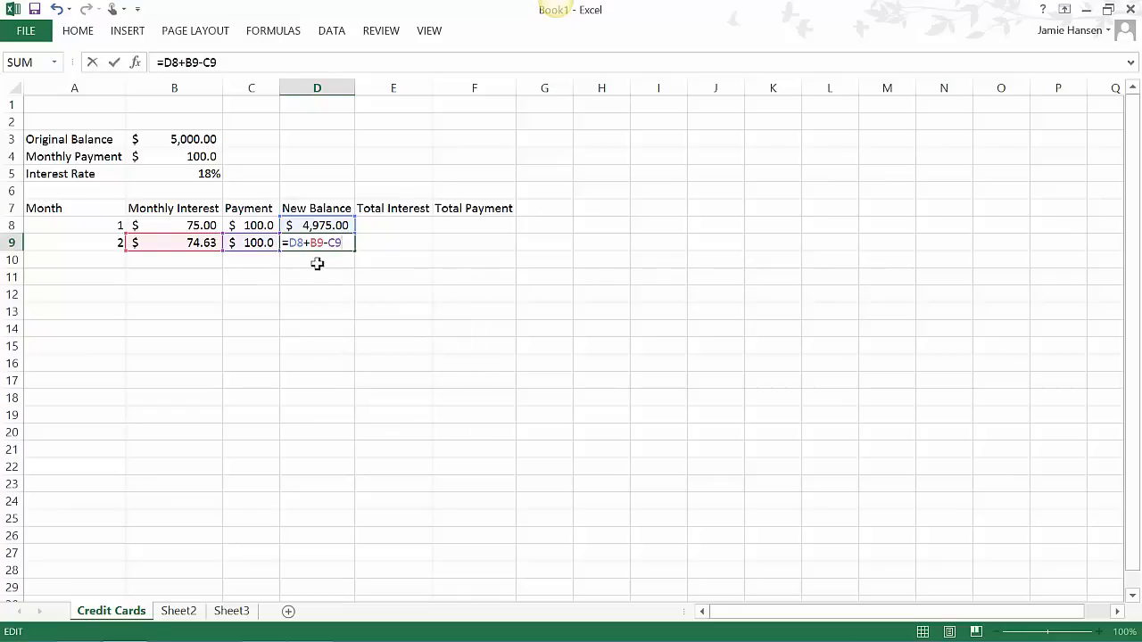
pyautogui.click(544, 277)
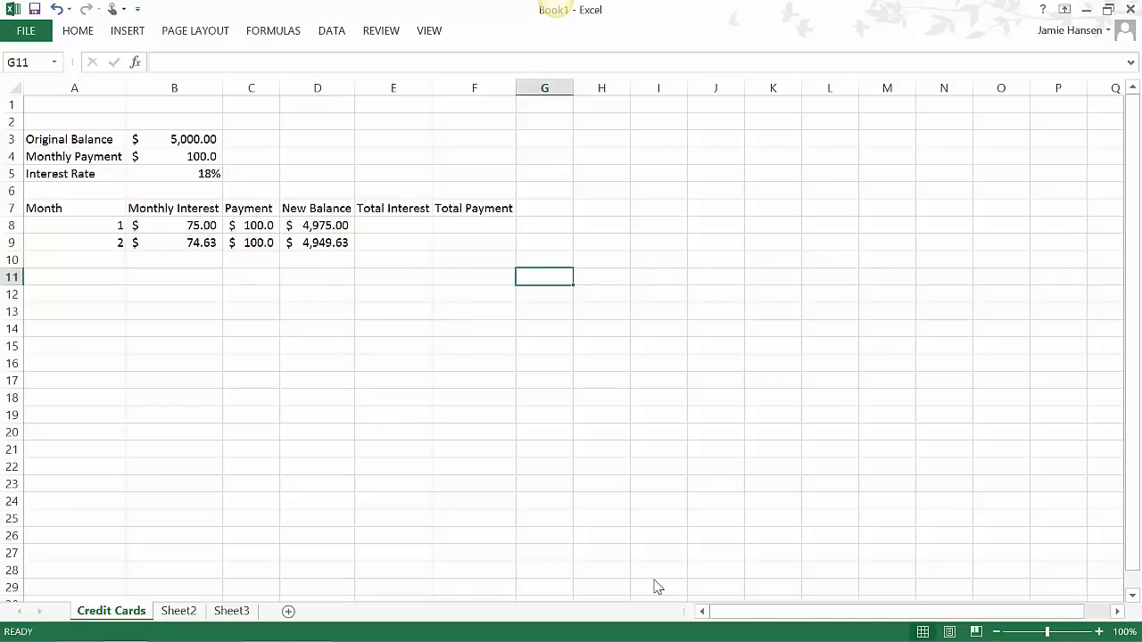
# - Enter the formula =B8 in E8 for the first month's total interest
pyautogui.click(368, 224)
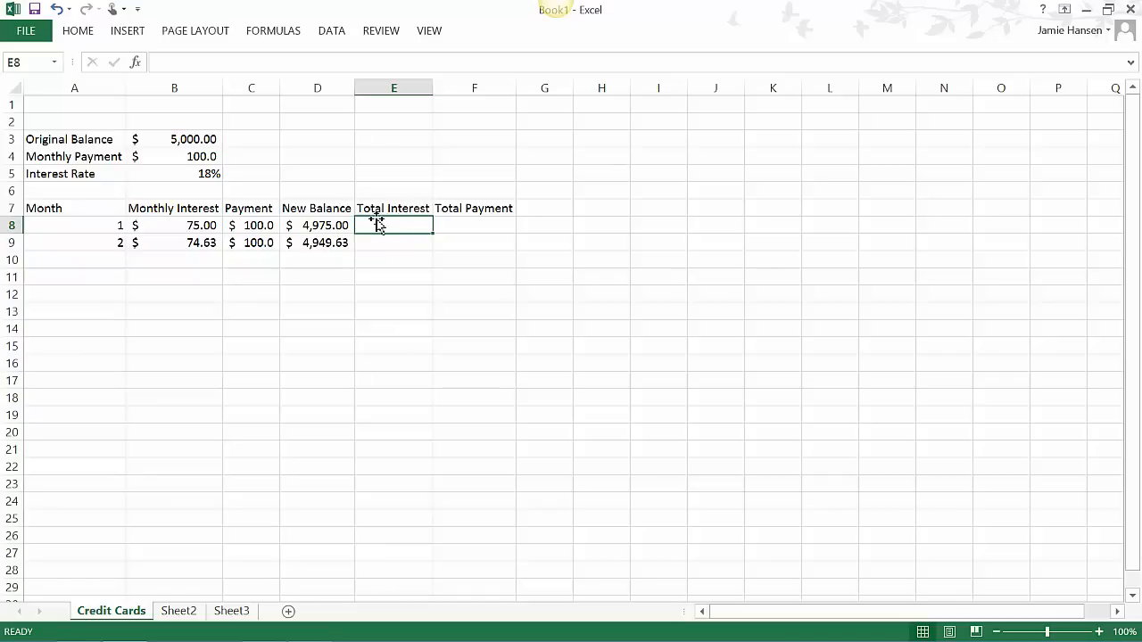
pyautogui.write('=')
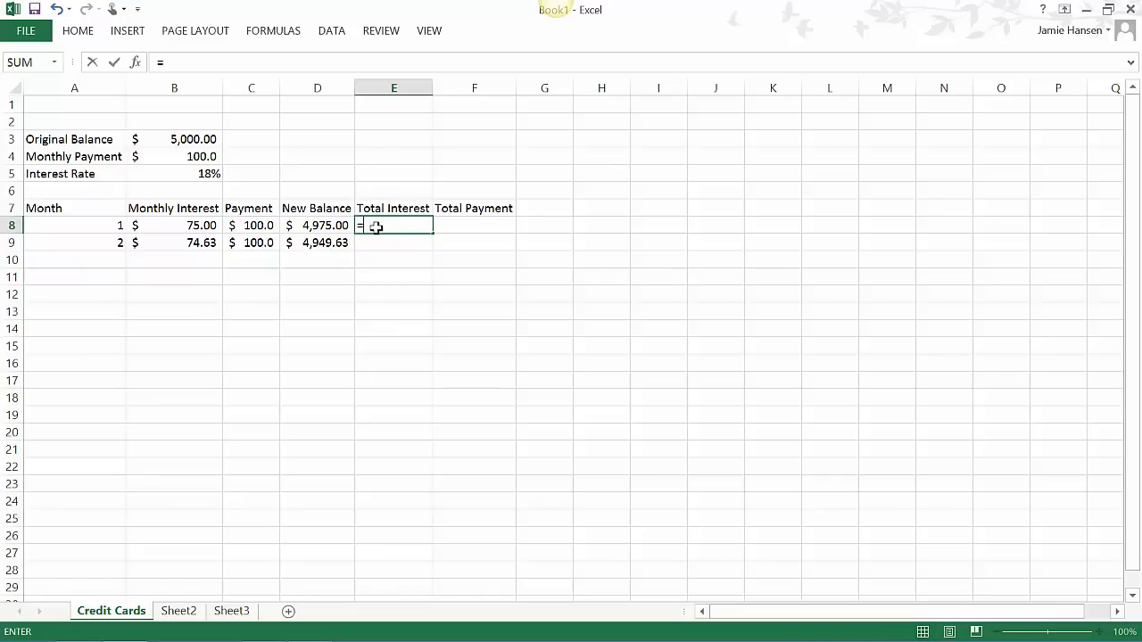
pyautogui.write('B')
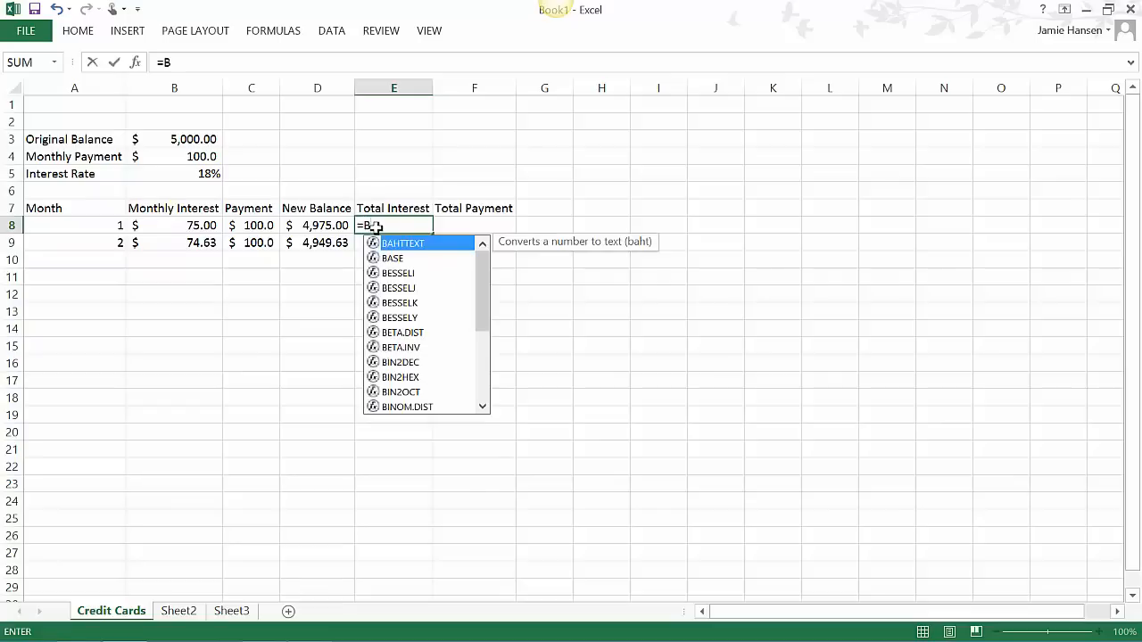
pyautogui.write('8')
pyautogui.press('Return')
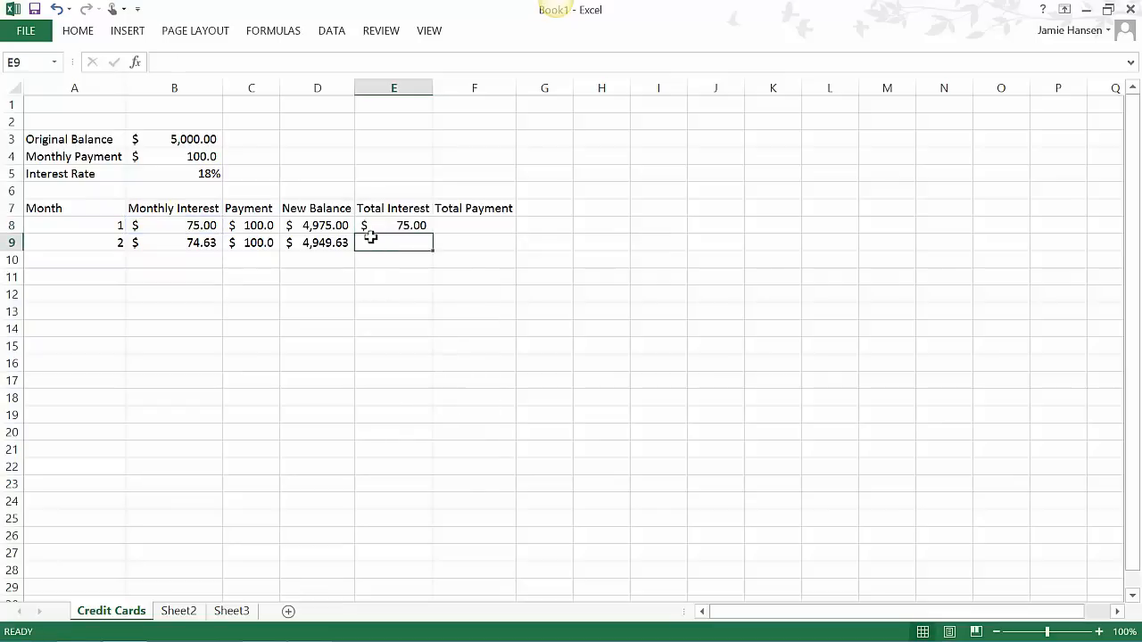
# - Calculate the second month's running total interest in E9 with the formula =E8+B9
pyautogui.write('=')
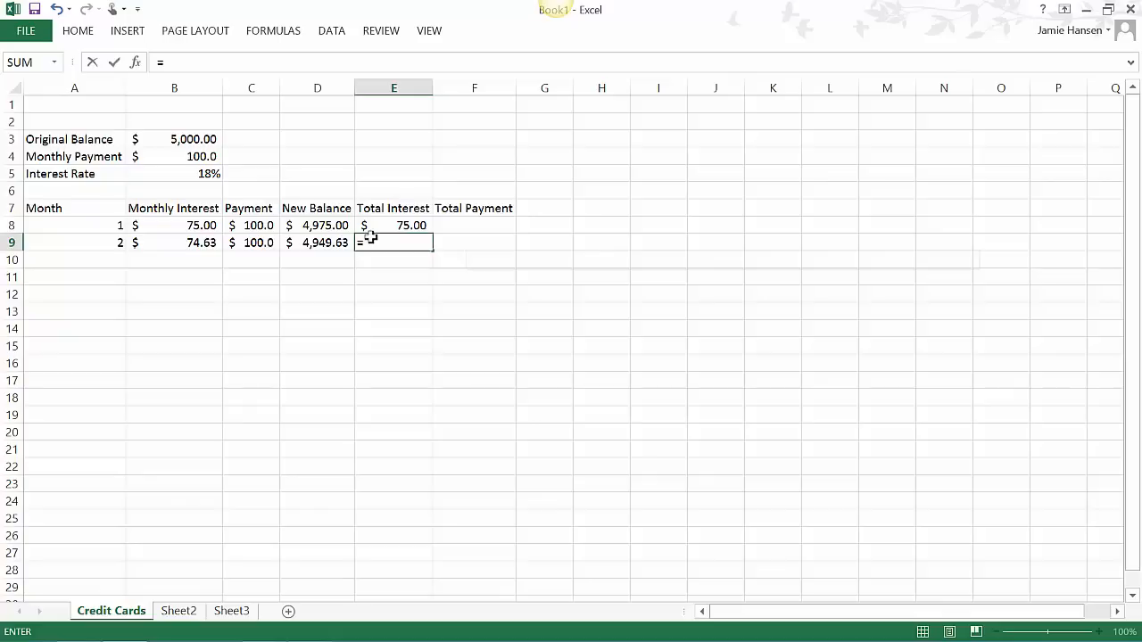
pyautogui.write('E')
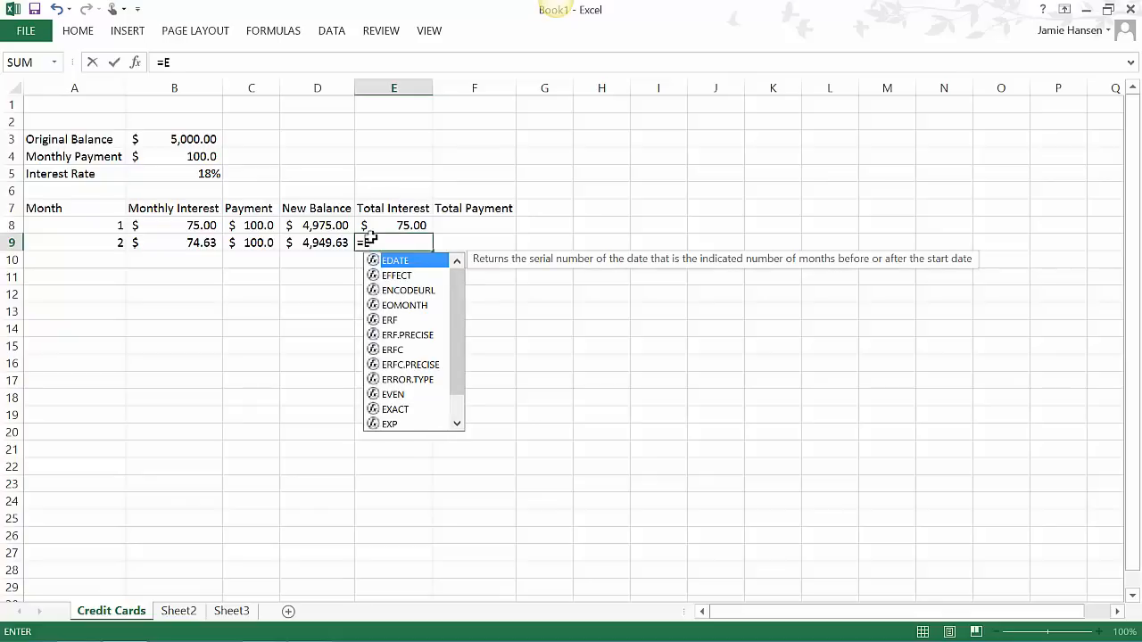
pyautogui.write('8')
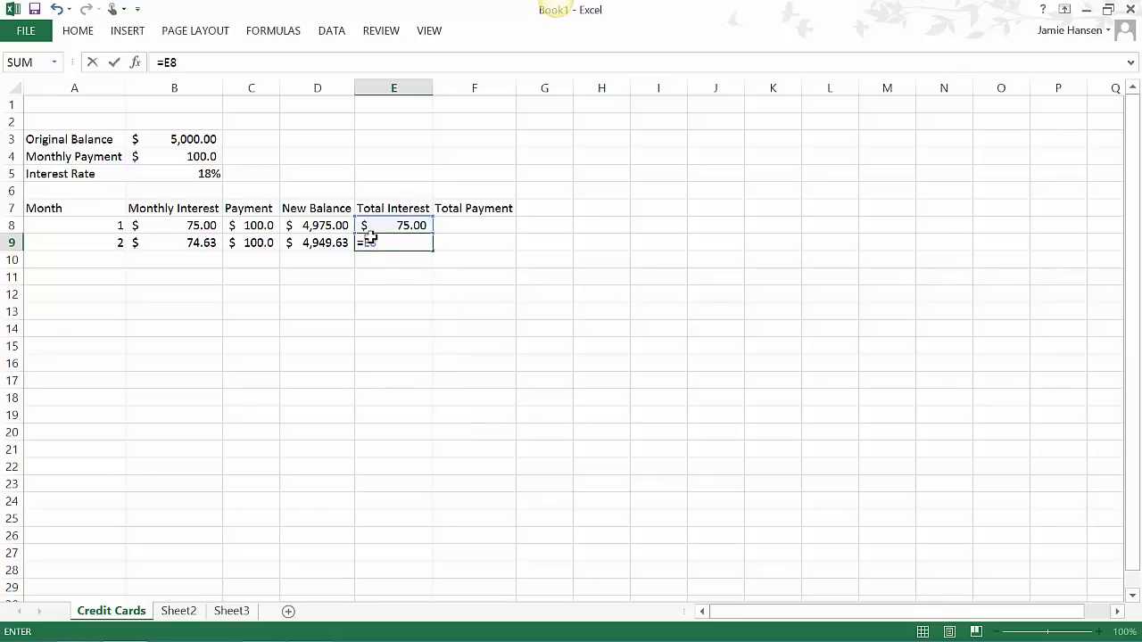
pyautogui.write('+B9')
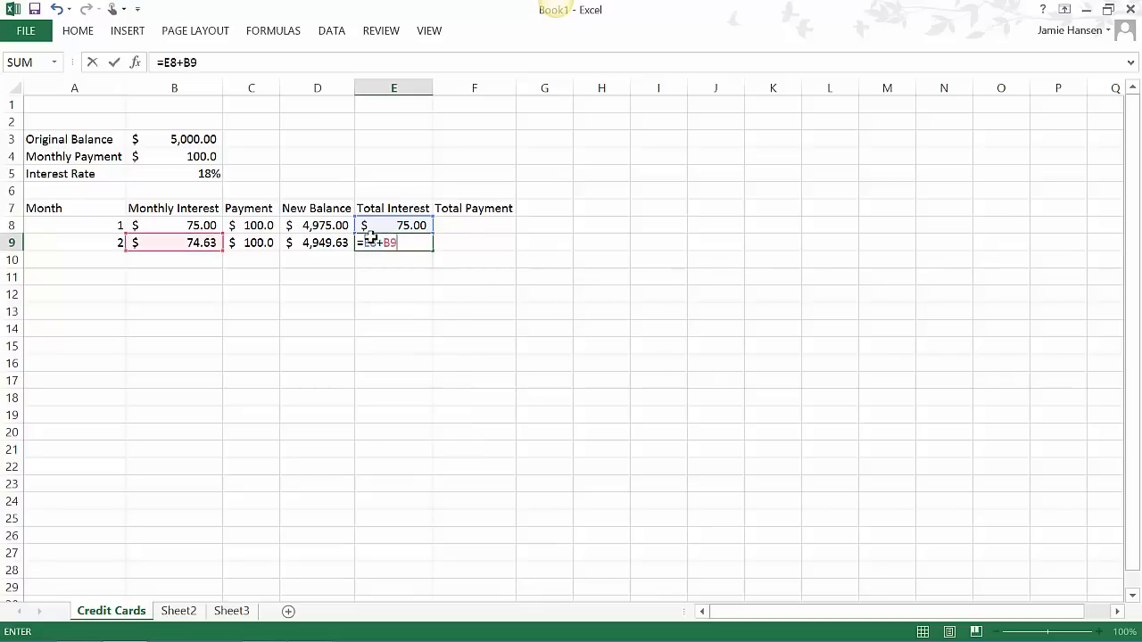
pyautogui.press('Return')
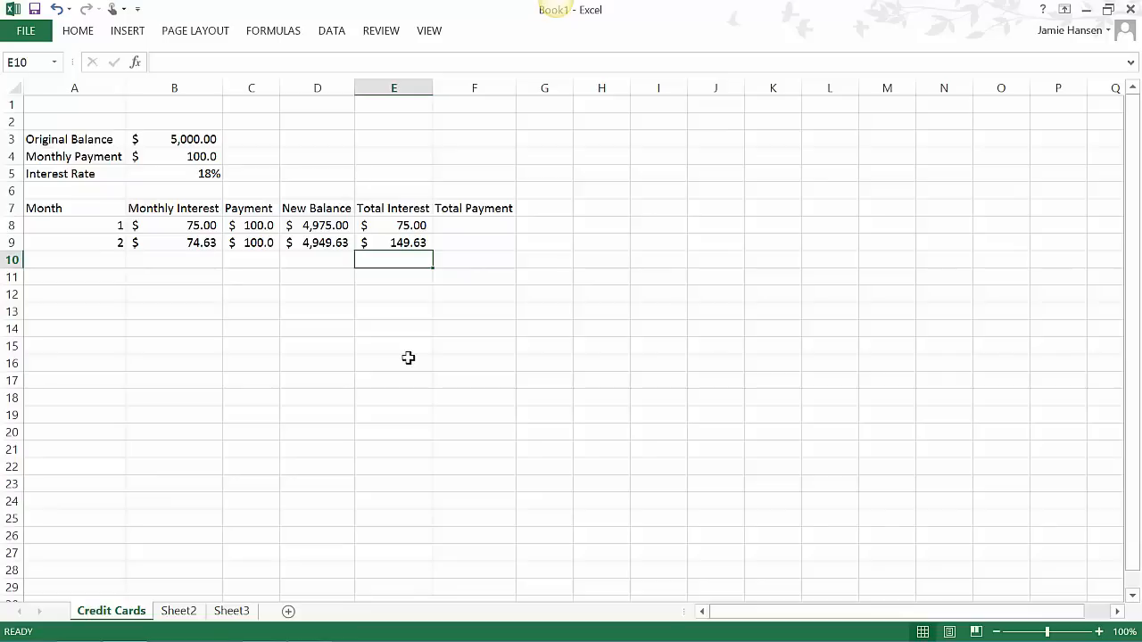
# - Insert the SUM function from the Math & Trig category in F8 to total the payments in C8:C9
pyautogui.click(467, 225)
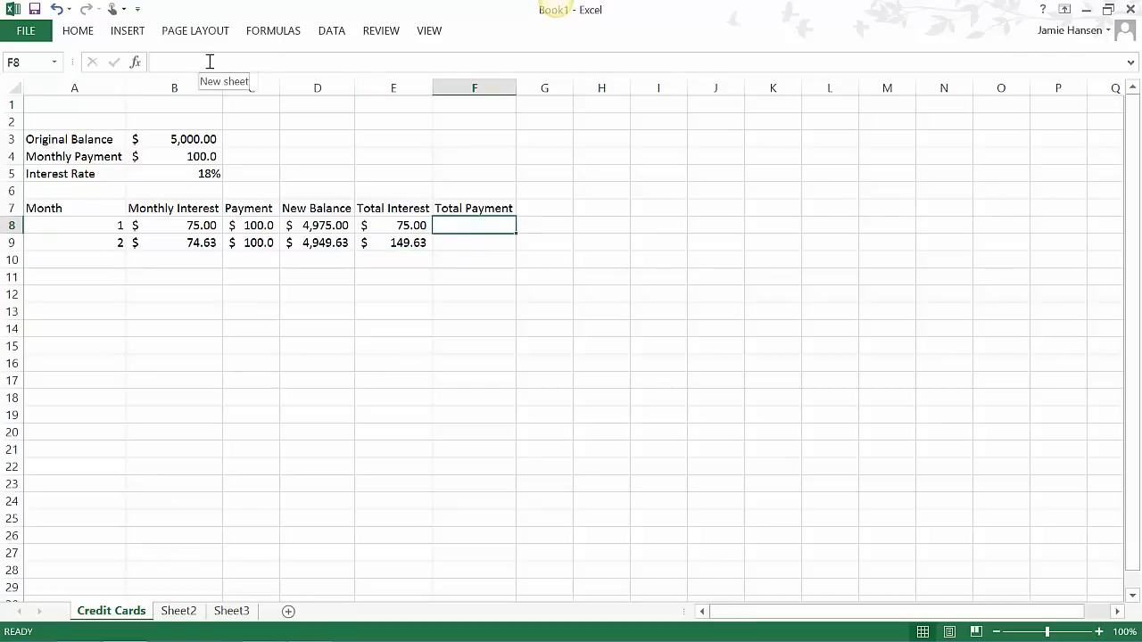
pyautogui.click(273, 30)
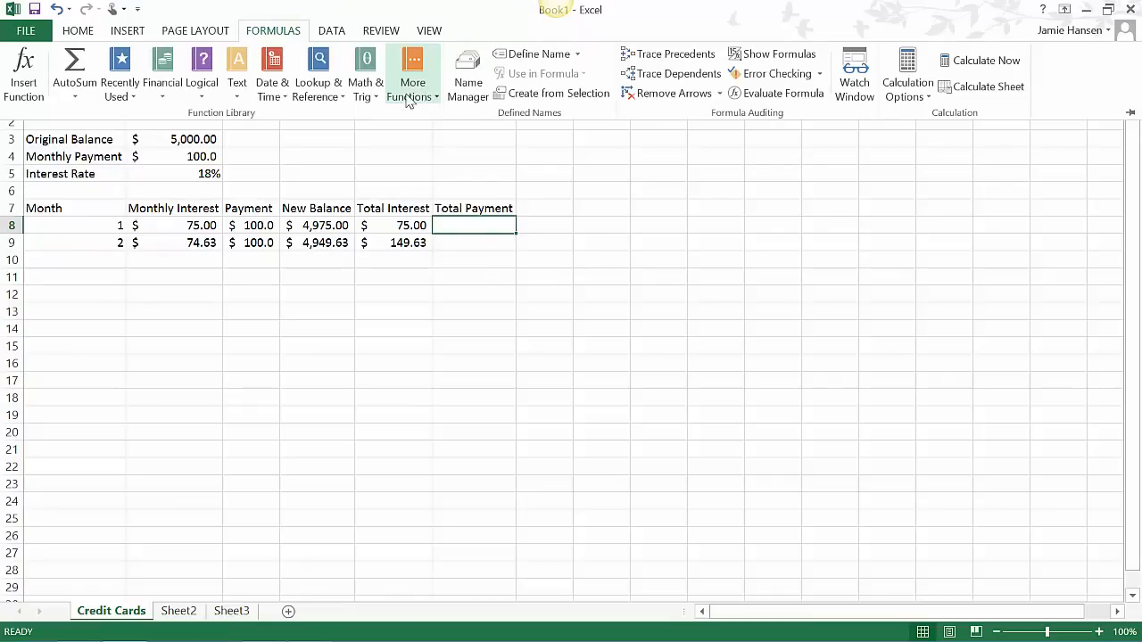
pyautogui.click(366, 85)
pyautogui.scroll(-2, 470, 208)
pyautogui.scroll(-14, 462, 268)
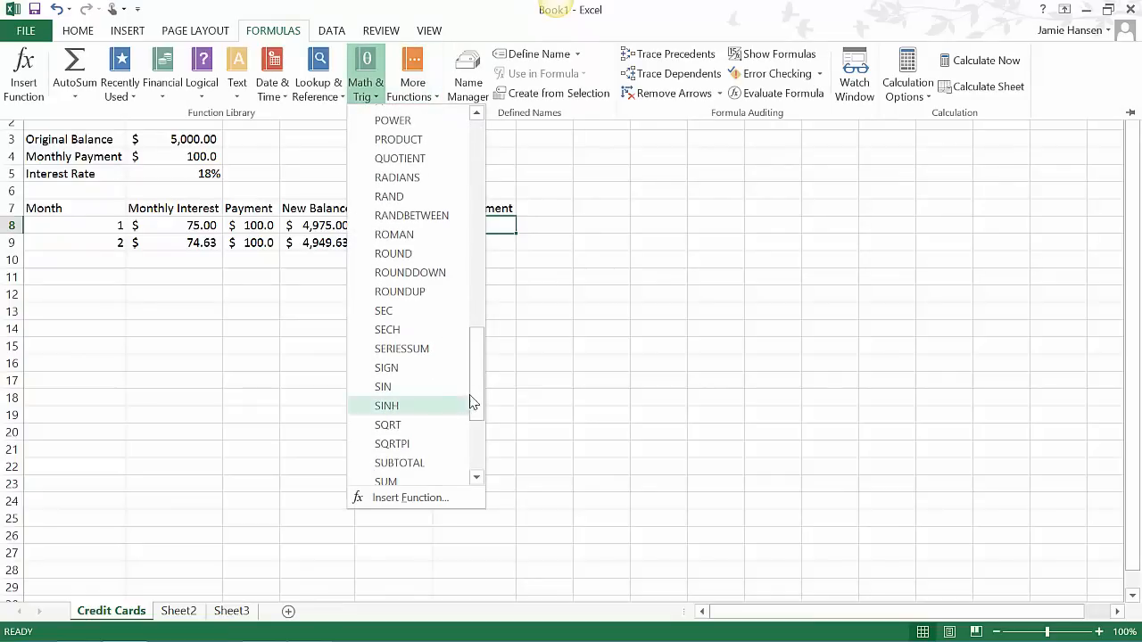
pyautogui.moveTo(482, 381); pyautogui.dragTo(480, 393)
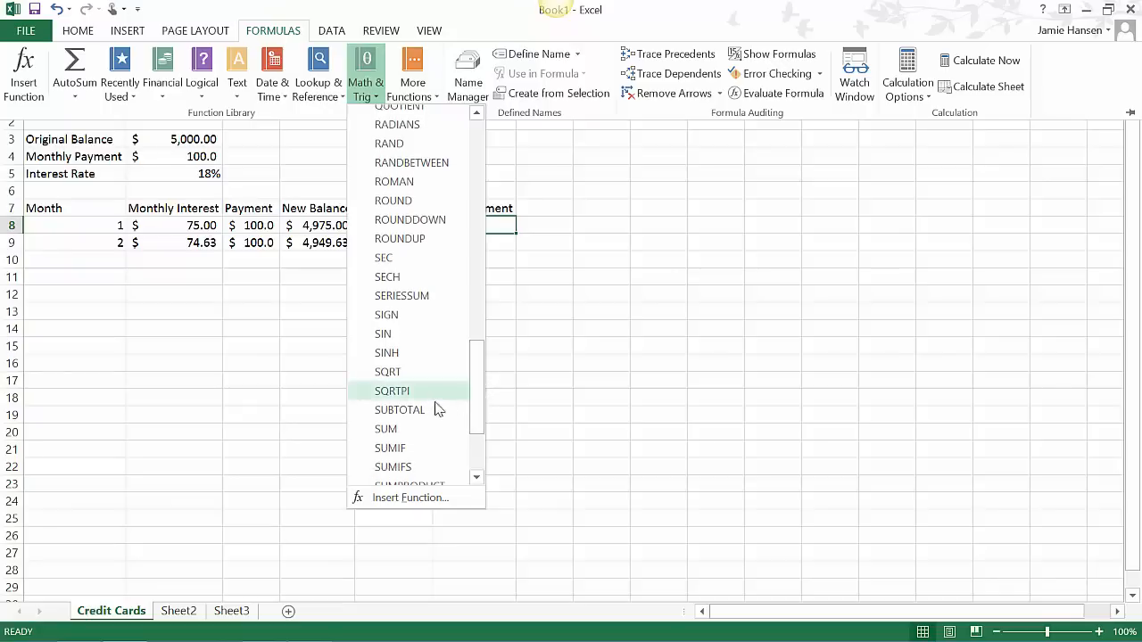
pyautogui.click(386, 429)
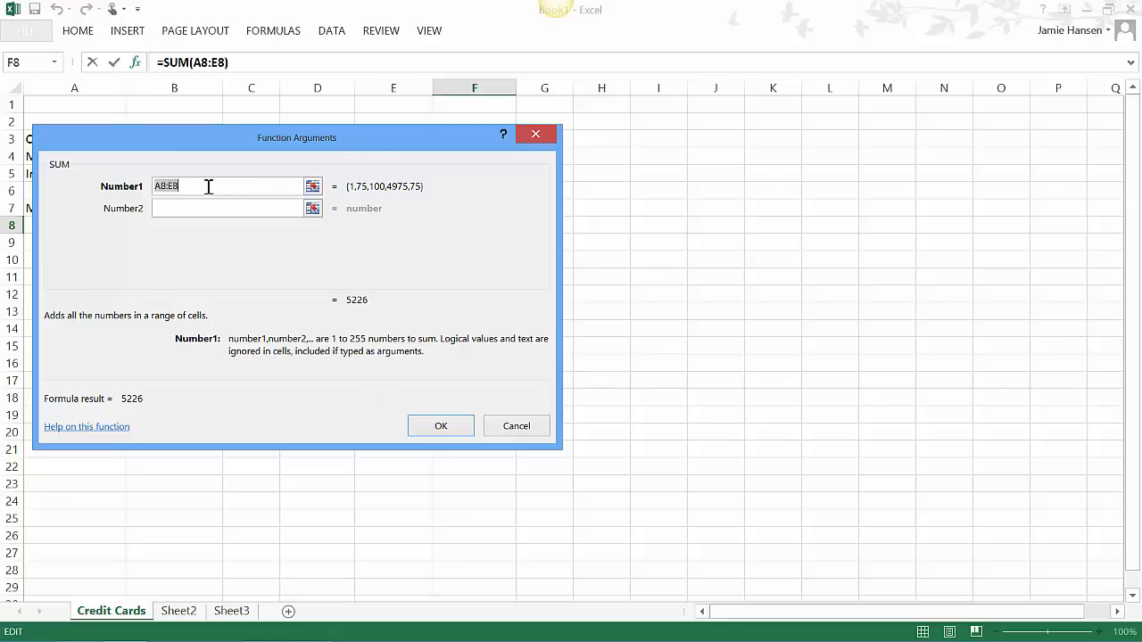
pyautogui.write('C8:C9')
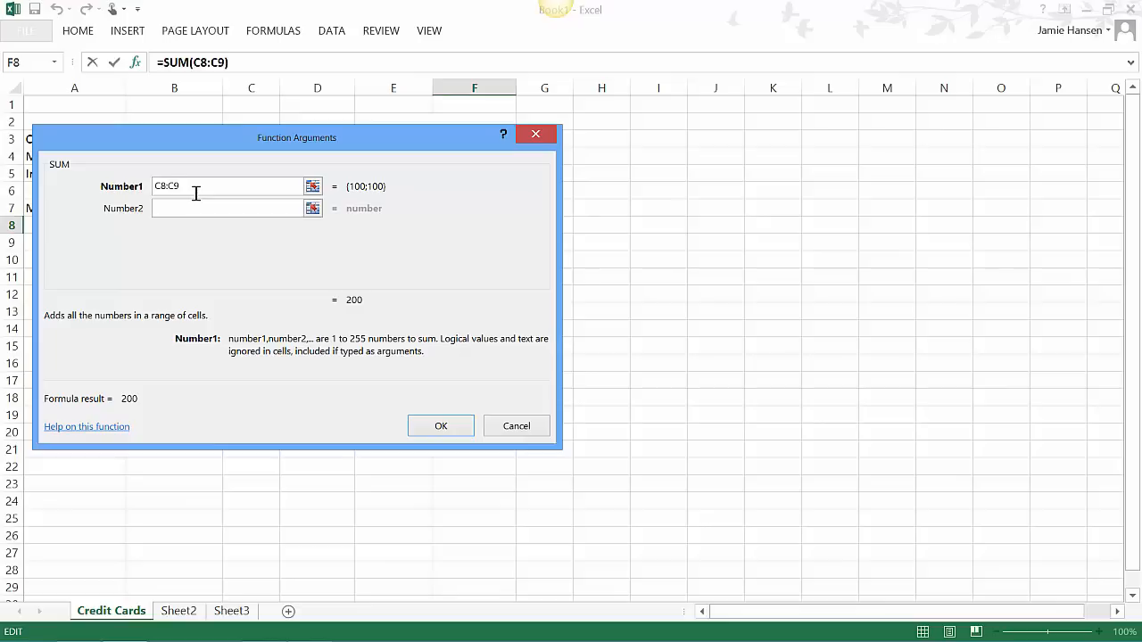
pyautogui.press('Return')
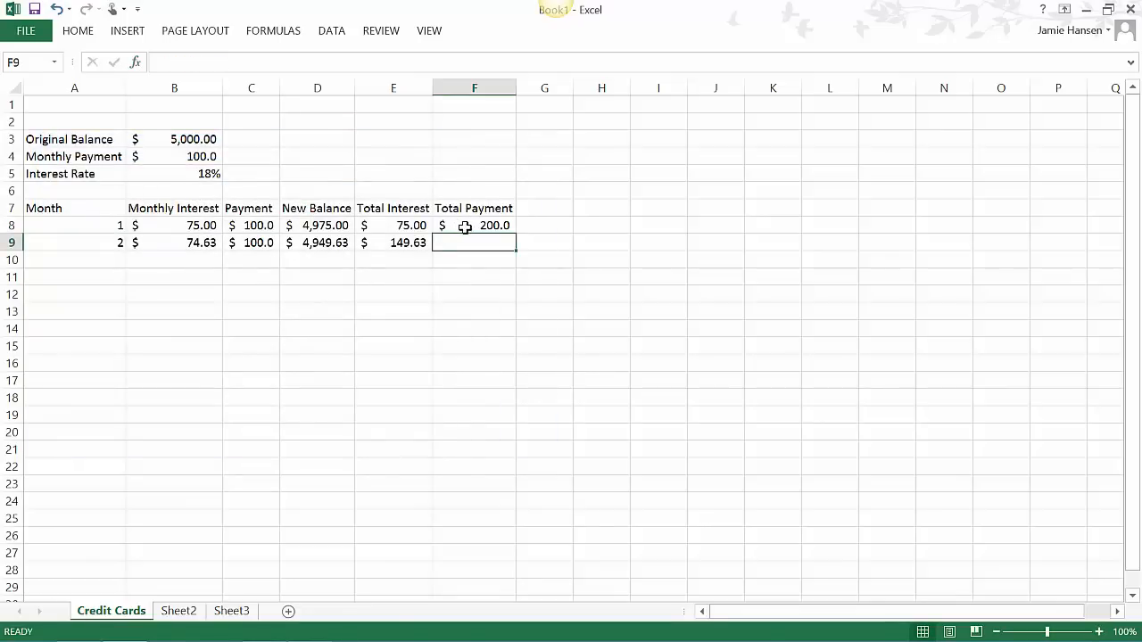
# - Make the start of F8's range absolute as =SUM($C$8:C9) and fill the formula down to F9
pyautogui.doubleClick(461, 224)
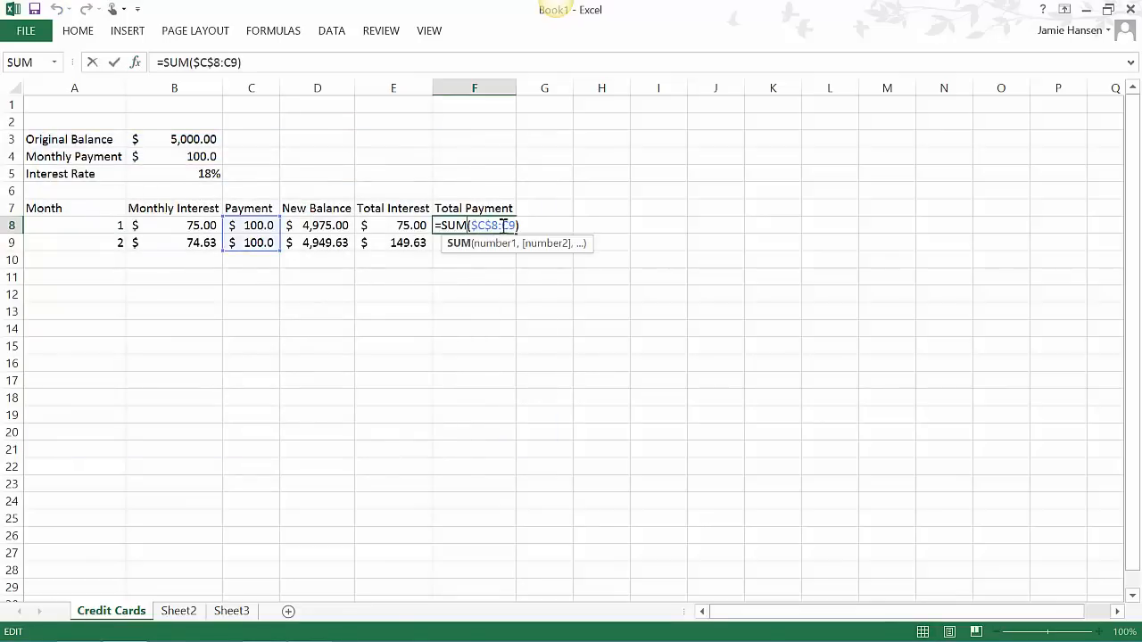
pyautogui.press('Escape')
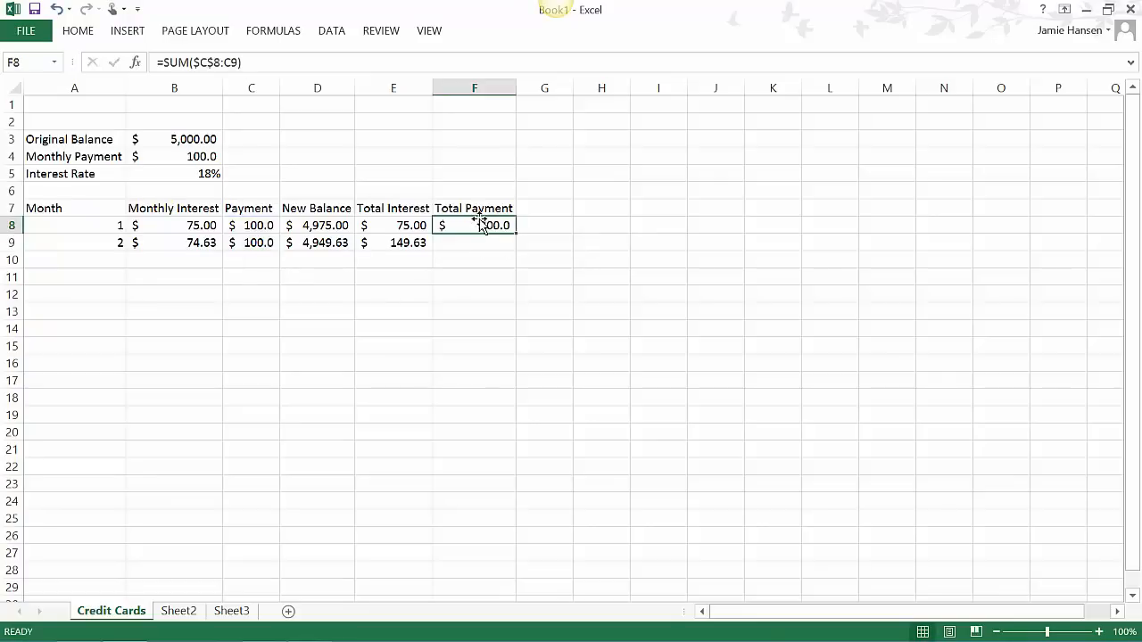
pyautogui.moveTo(514, 234); pyautogui.dragTo(517, 258)
# - Replace the SUM formula in F8 with a direct reference to a single payment cell in column C
pyautogui.click(504, 223)
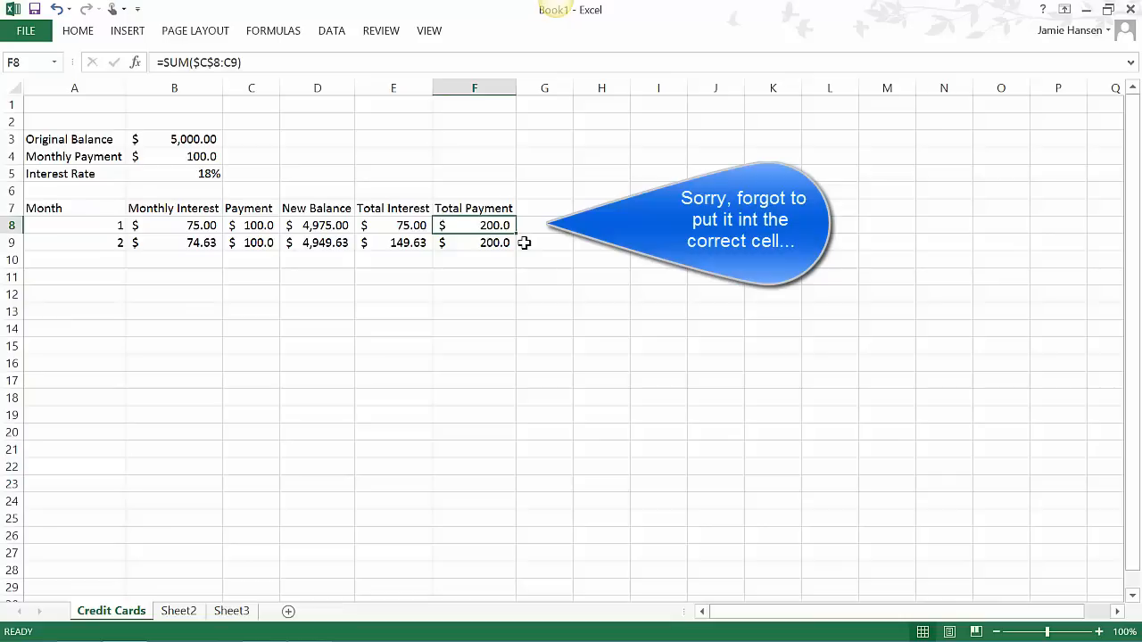
pyautogui.write('=')
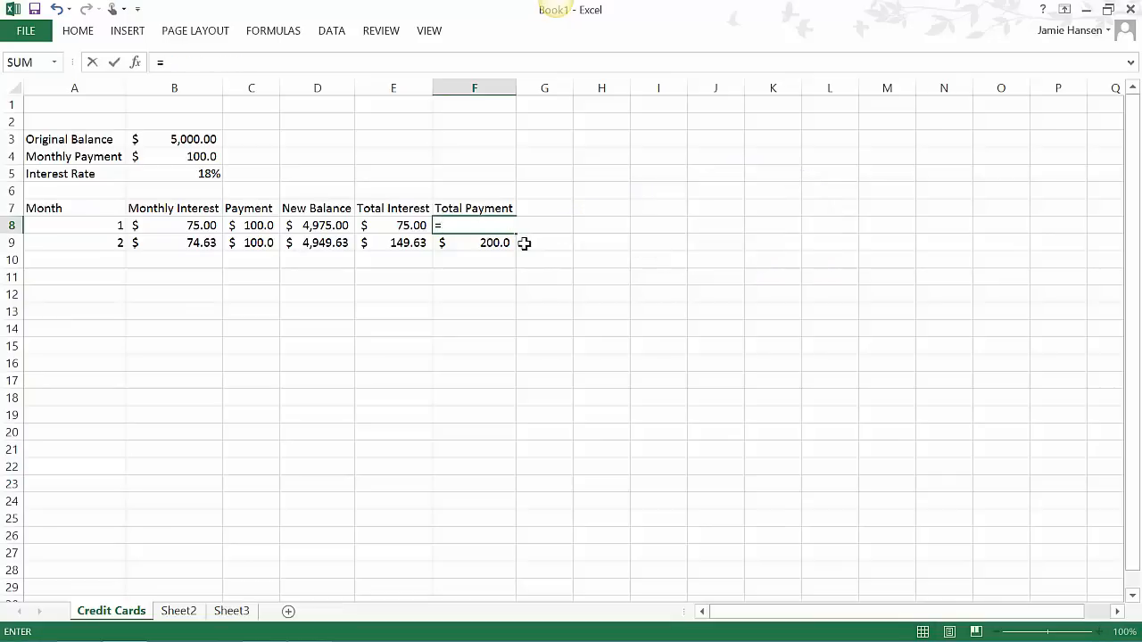
pyautogui.write('C')
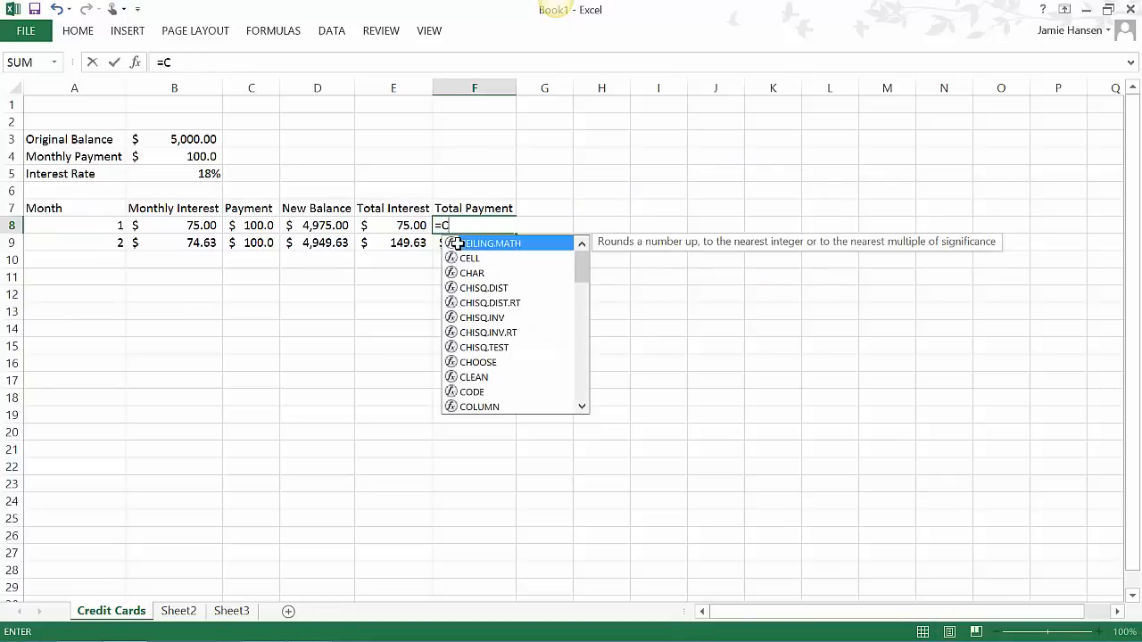
pyautogui.write('9')
pyautogui.press('Return')
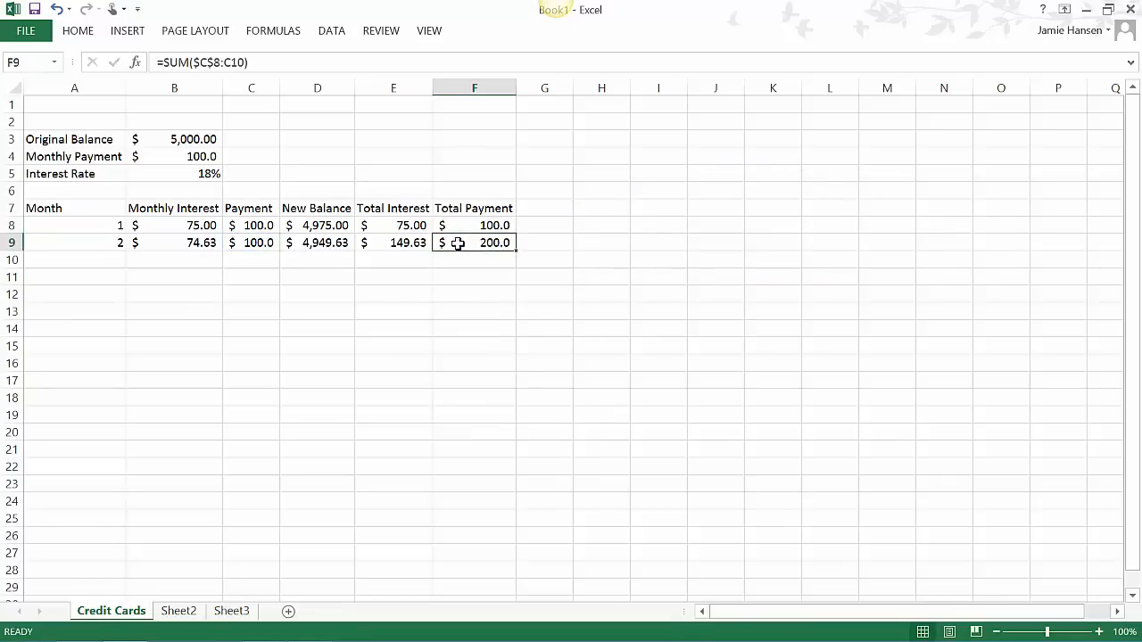
# - Correct the total payment formula in F9 so its range ends at C9, giving =SUM($C$8:C9)
pyautogui.doubleClick(509, 243)
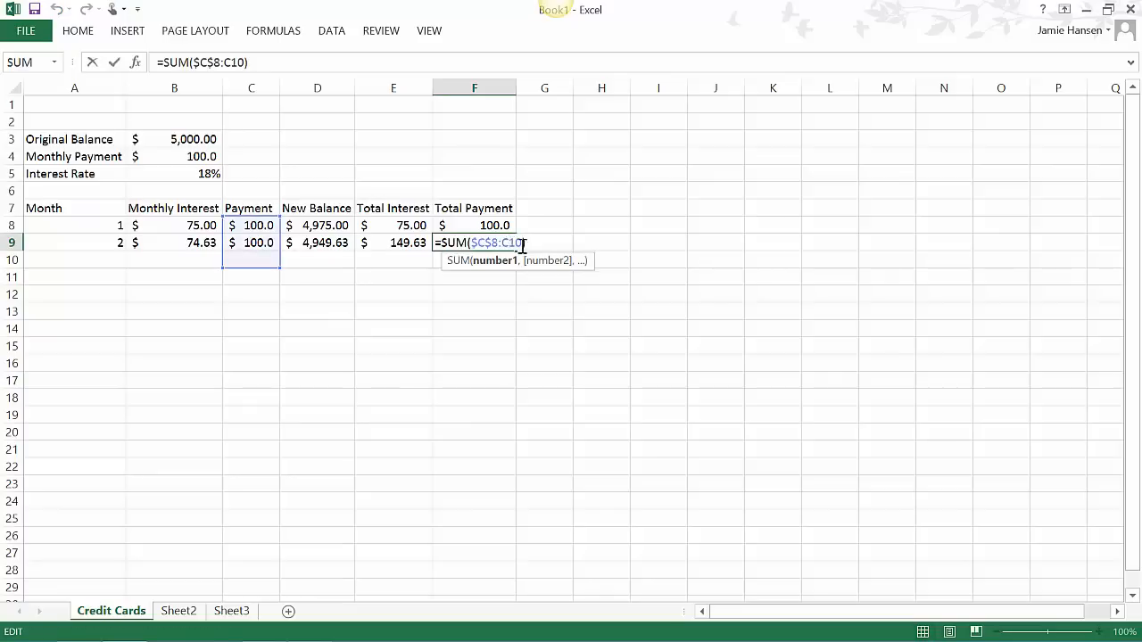
pyautogui.moveTo(515, 251); pyautogui.dragTo(511, 251)
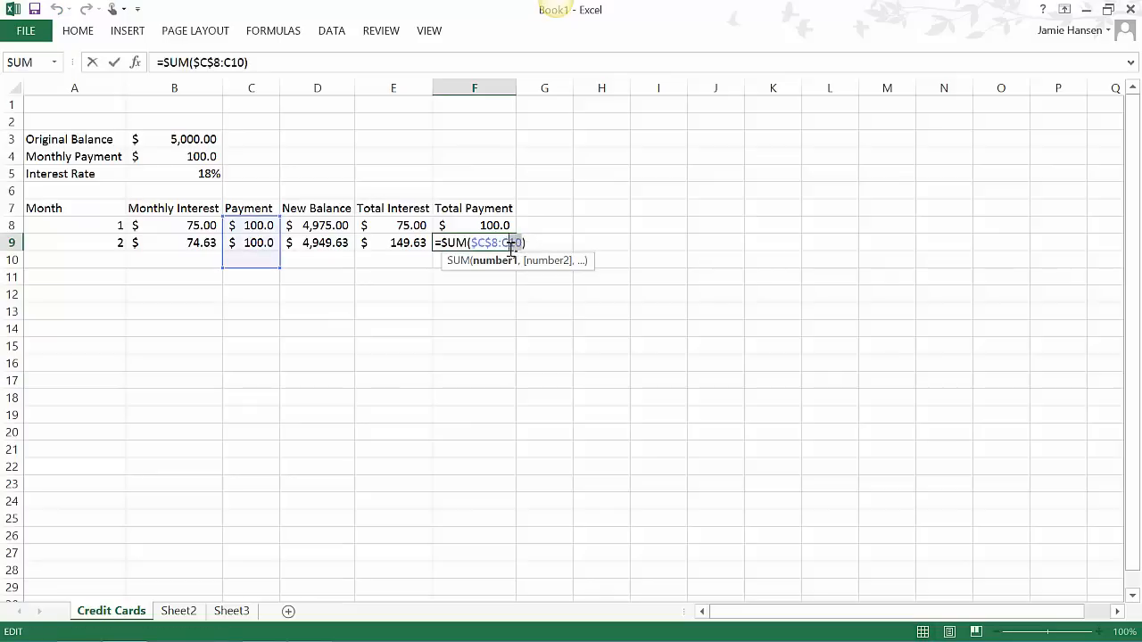
pyautogui.write('9')
pyautogui.press('Return')
# - Copy the whole month 2 row (row 9) and paste it into row 10 to add a third month
pyautogui.click(327, 248)
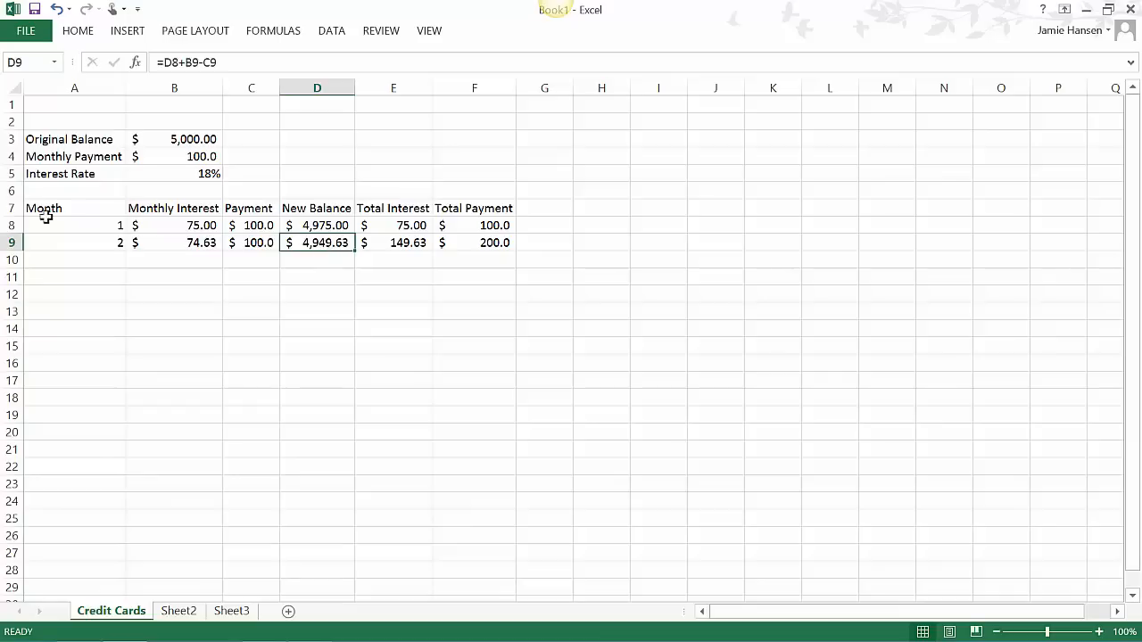
pyautogui.click(9, 242)
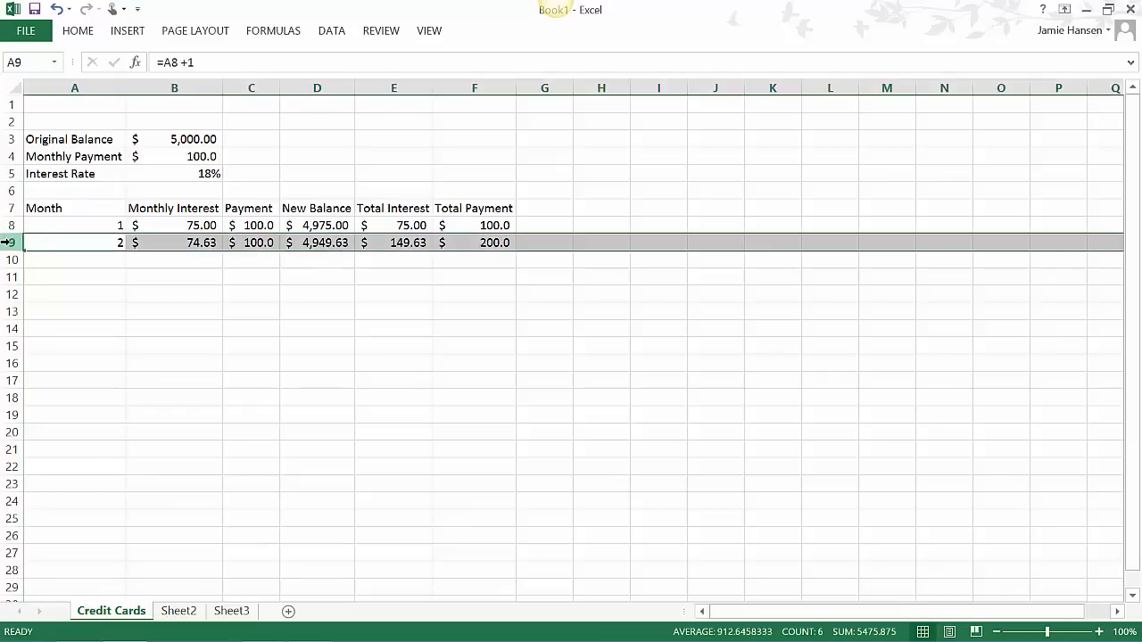
pyautogui.hotkey('ctrl', 'c')
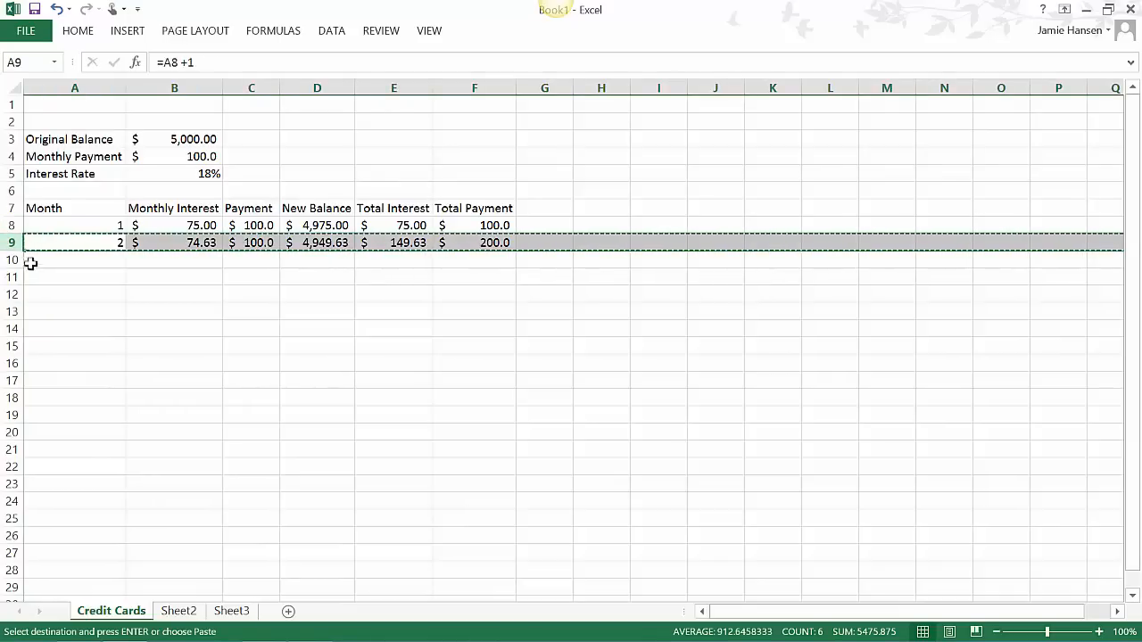
pyautogui.click(15, 259)
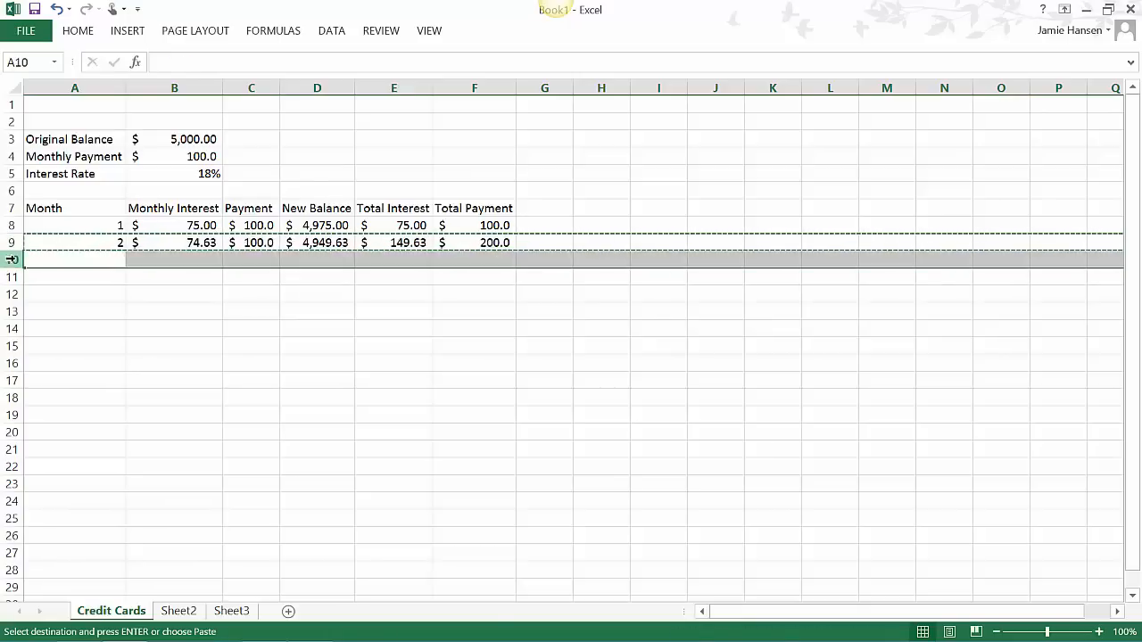
pyautogui.hotkey('ctrl', 'v')
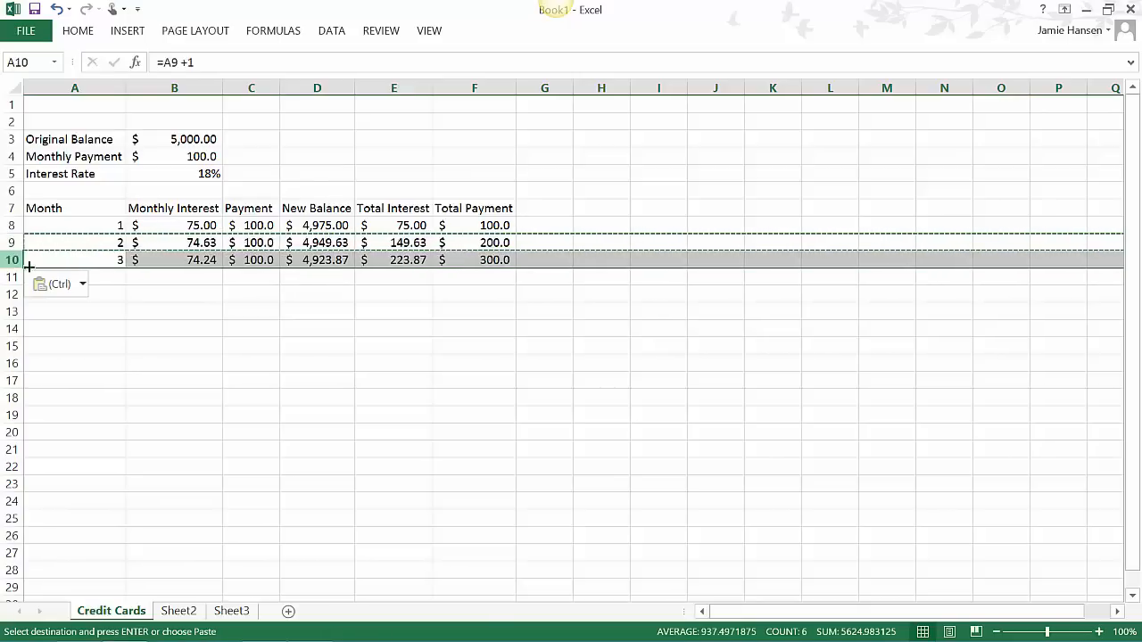
pyautogui.click(100, 255)
pyautogui.press('Down')
pyautogui.press('Down')
pyautogui.press('Down')
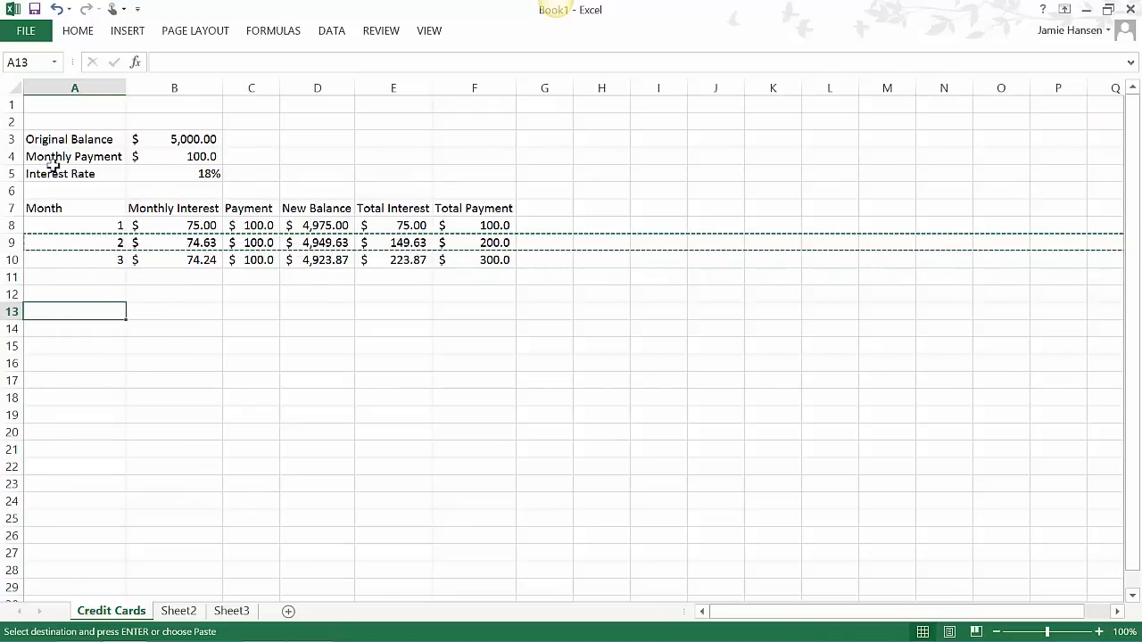
# - Change the Month column header in A7 to Payment Number
pyautogui.doubleClick(53, 208)
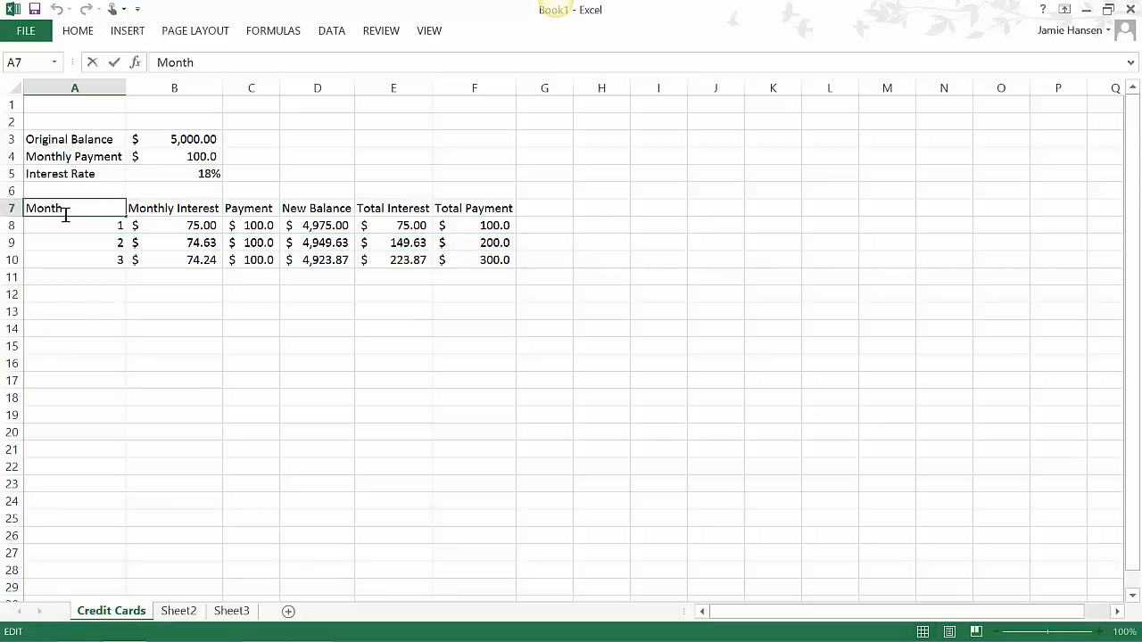
pyautogui.moveTo(64, 210); pyautogui.dragTo(4, 208)
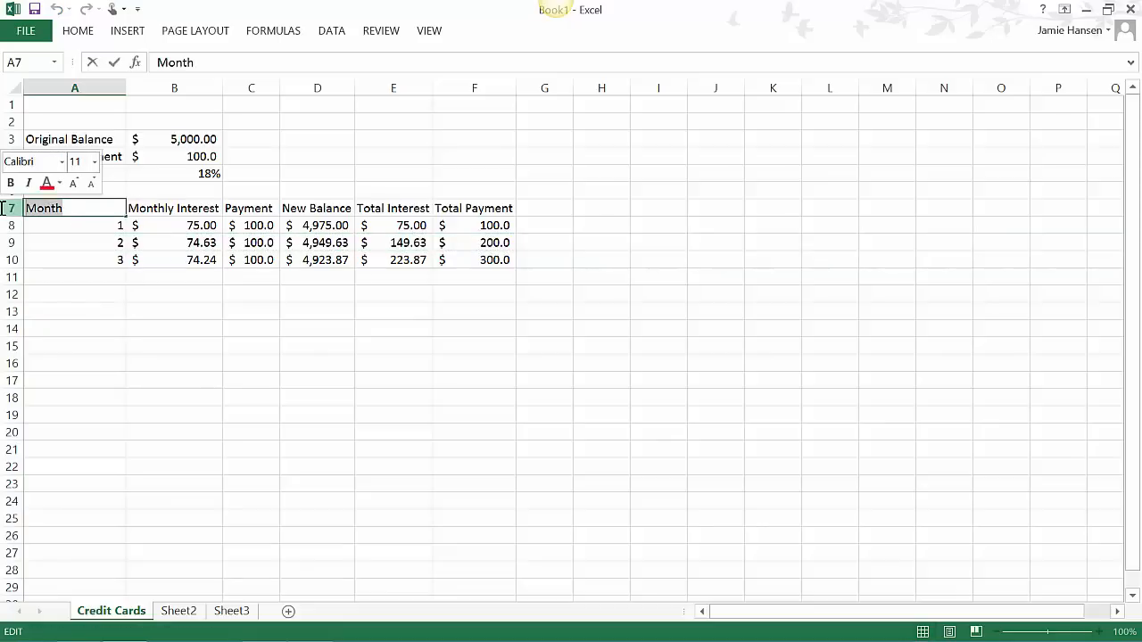
pyautogui.write('Payment')
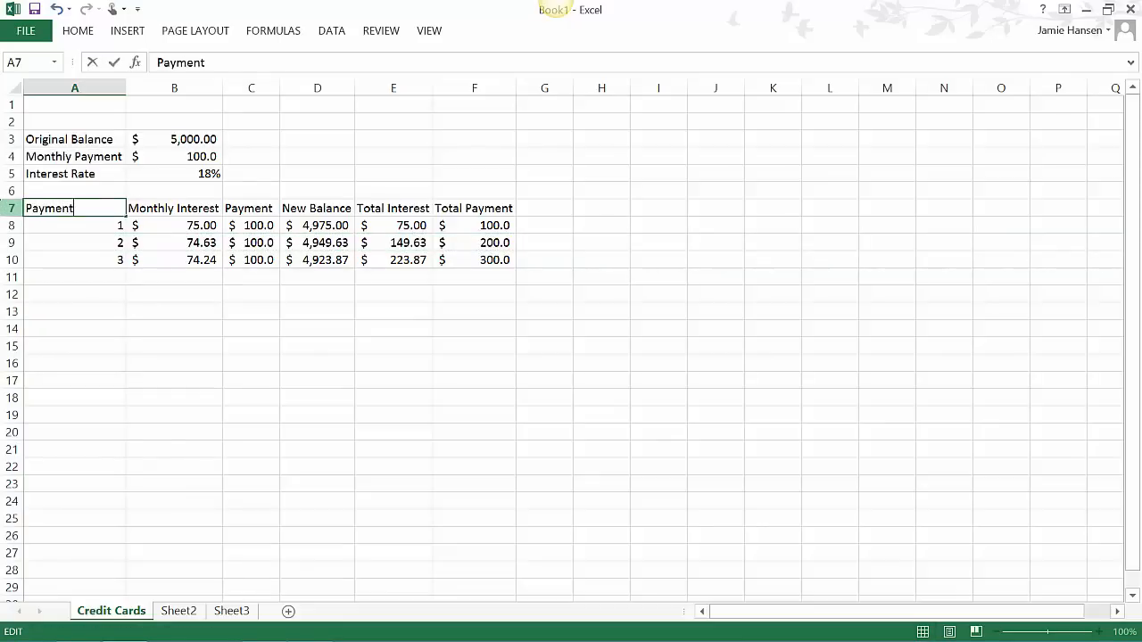
pyautogui.write(' Number')
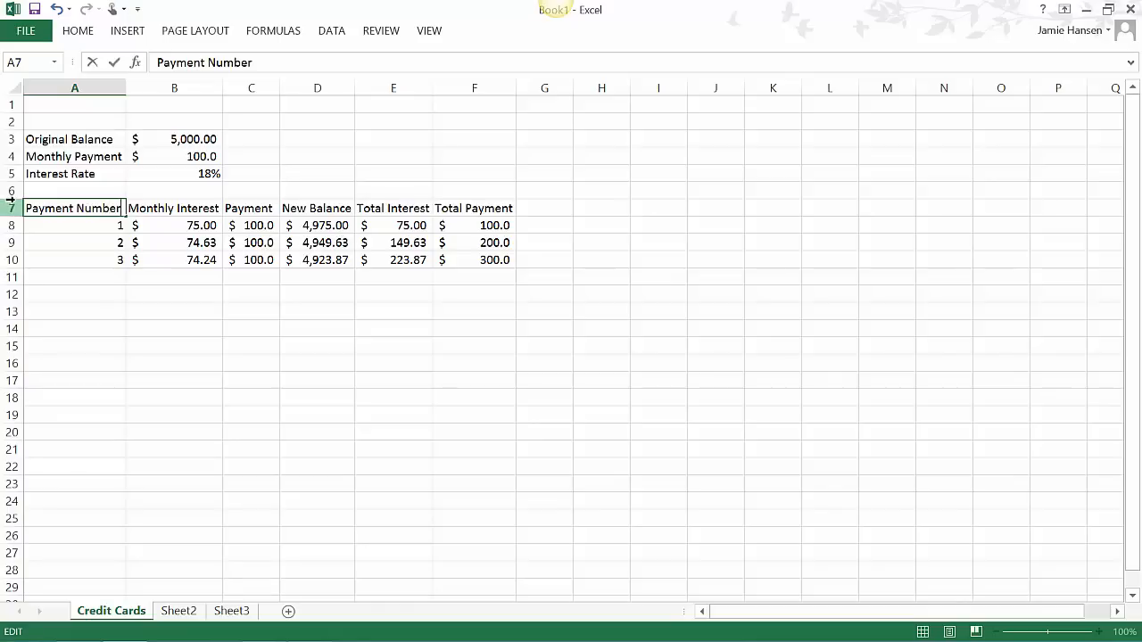
pyautogui.press('Return')
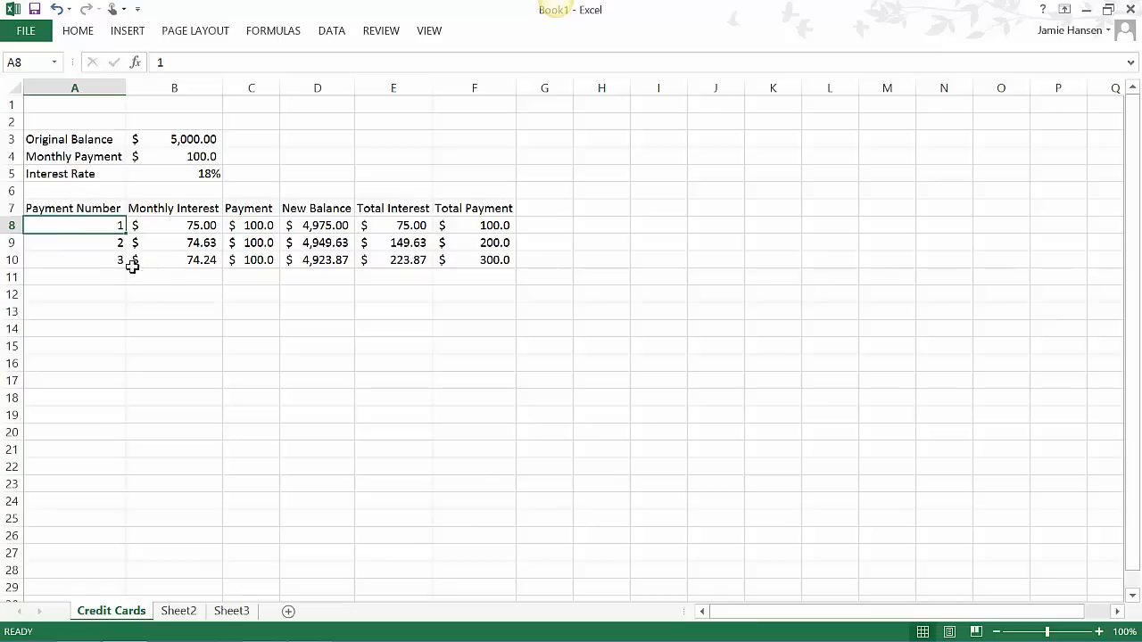
# - Extend the payment schedule by filling the formulas in A10:F10 down to row 27 and on to payment 48 in row 55
pyautogui.moveTo(117, 259); pyautogui.dragTo(492, 270)
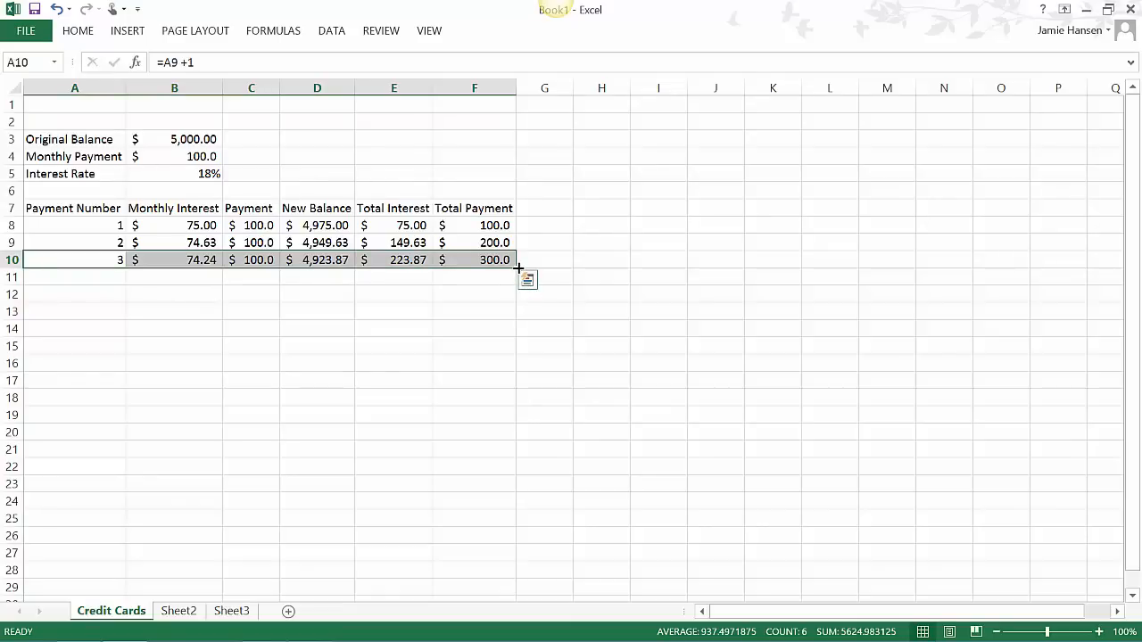
pyautogui.moveTo(518, 268); pyautogui.dragTo(517, 268)
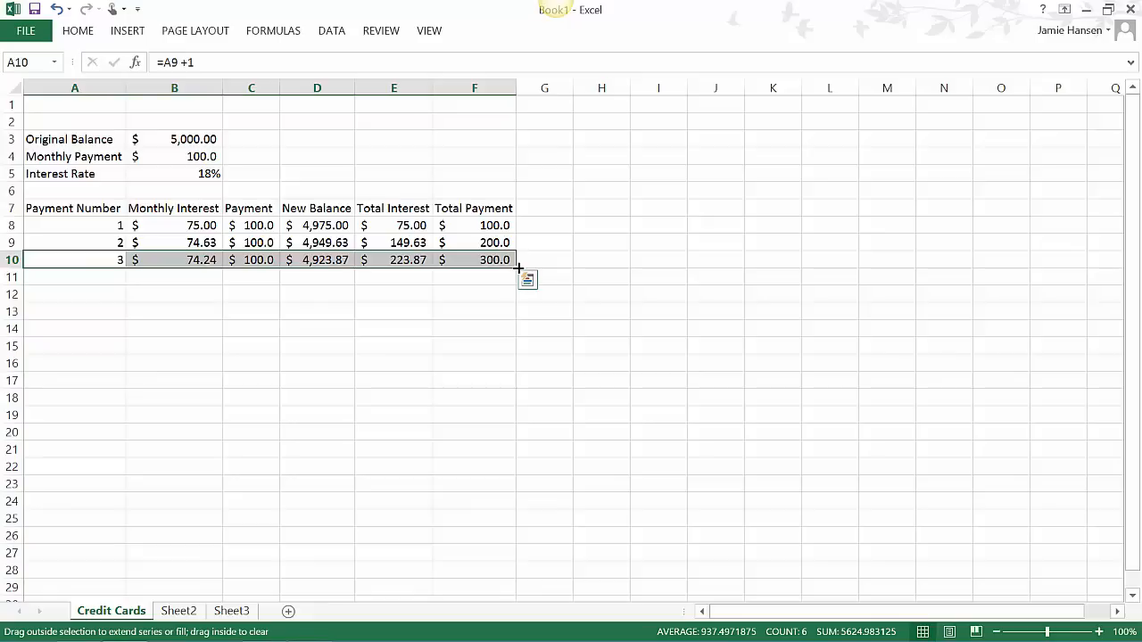
pyautogui.moveTo(526, 280); pyautogui.dragTo(486, 568)
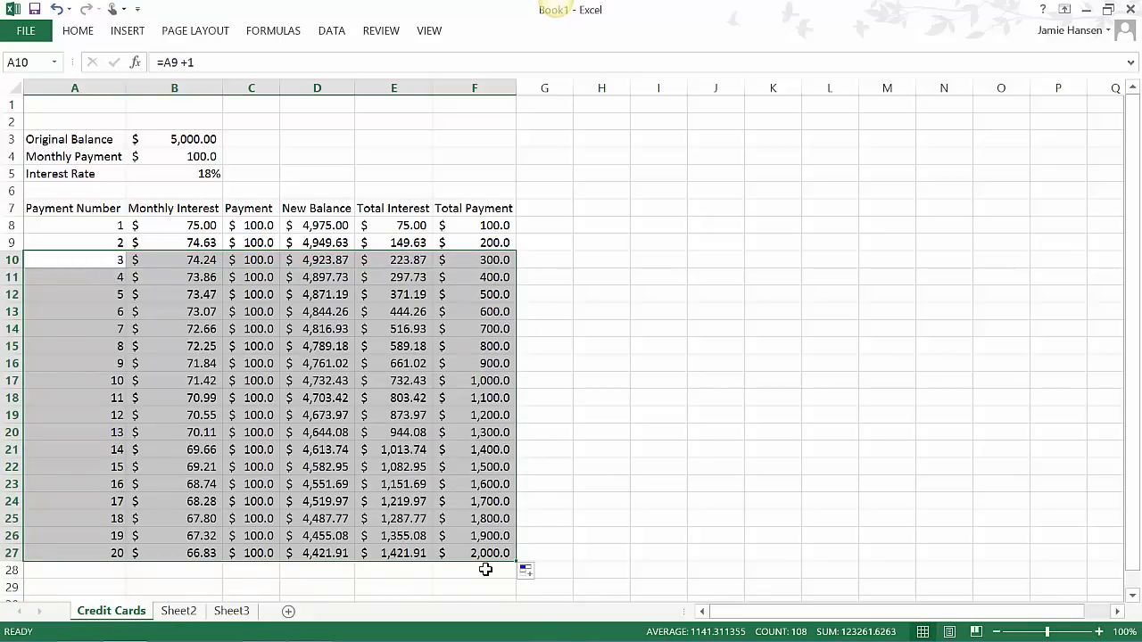
pyautogui.click(491, 553)
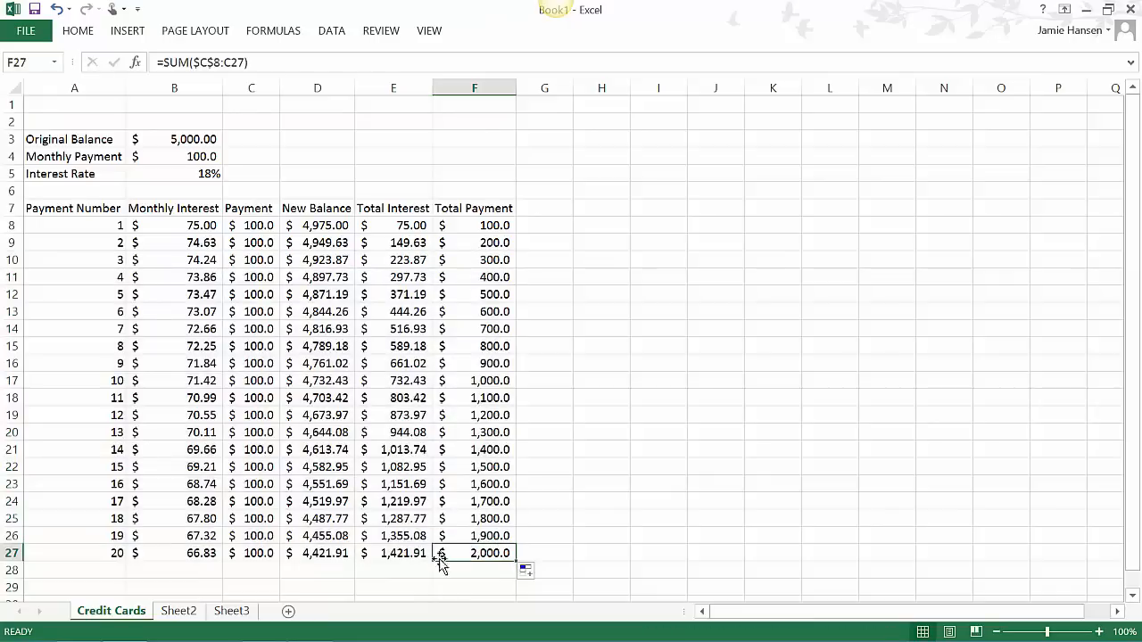
pyautogui.moveTo(39, 552); pyautogui.dragTo(465, 560)
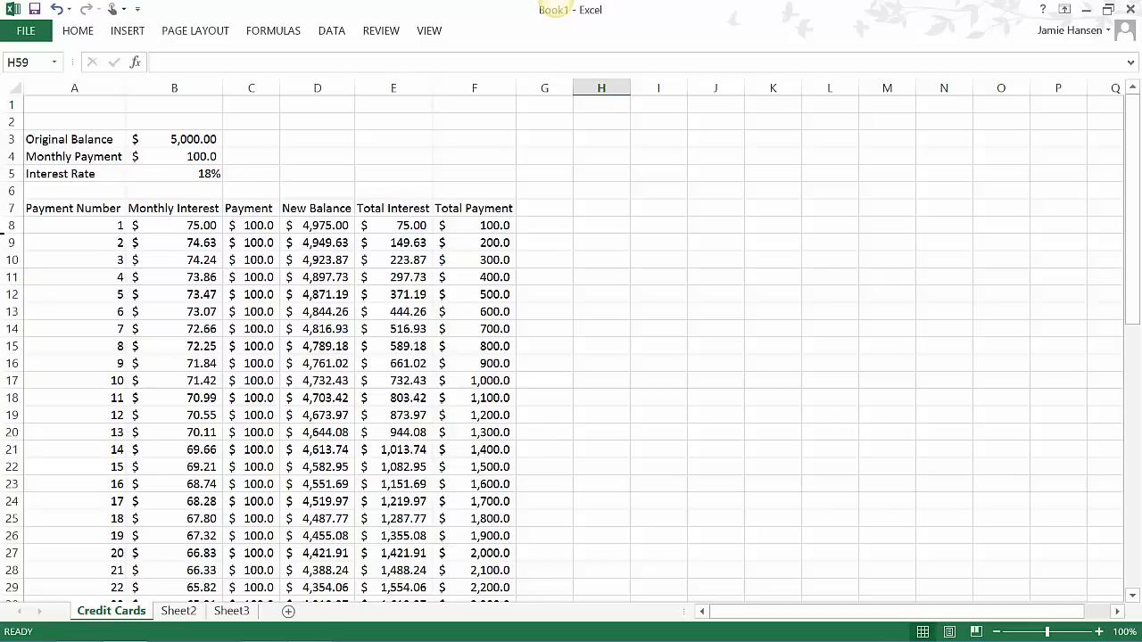
# - Freeze the panes above row 8 so the loan inputs and column headers stay in view
pyautogui.click(10, 225)
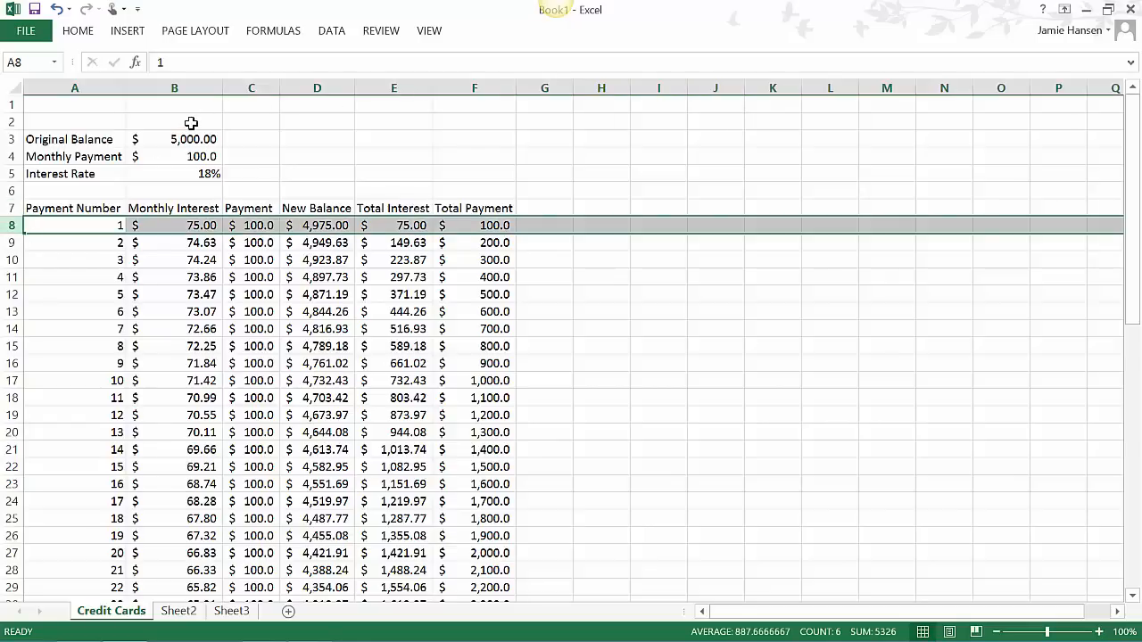
pyautogui.doubleClick(429, 31)
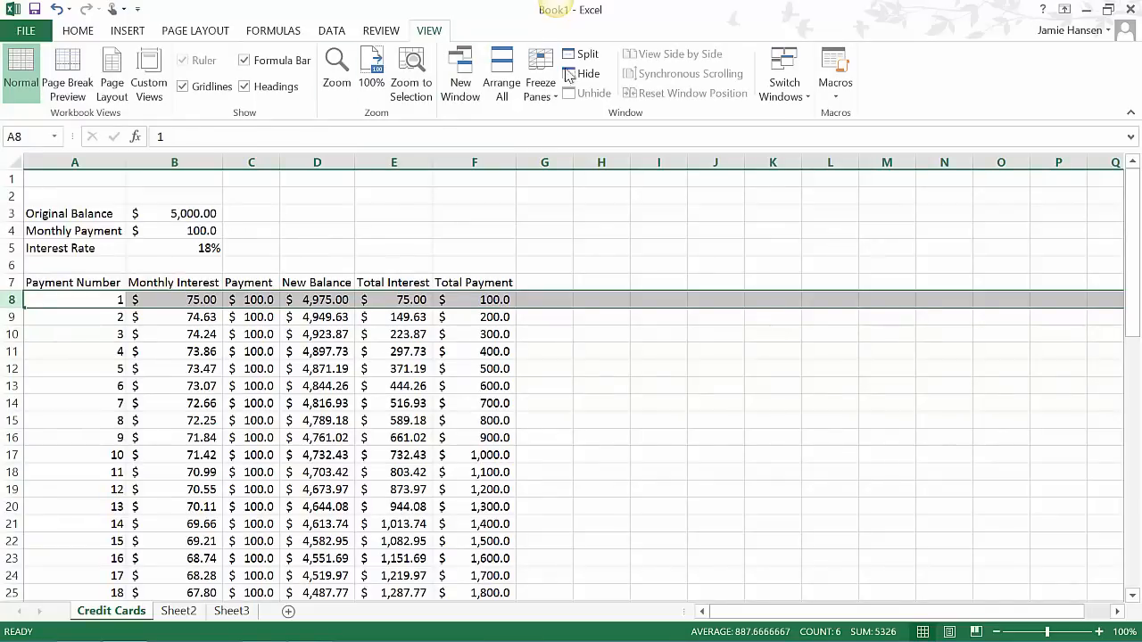
pyautogui.click(553, 104)
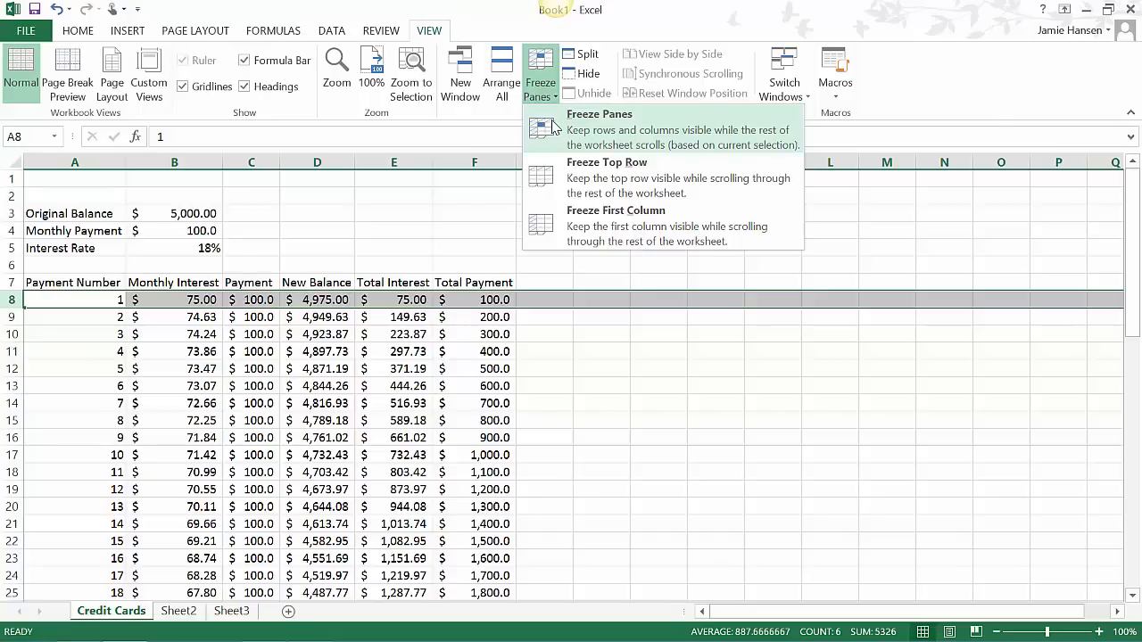
pyautogui.click(553, 125)
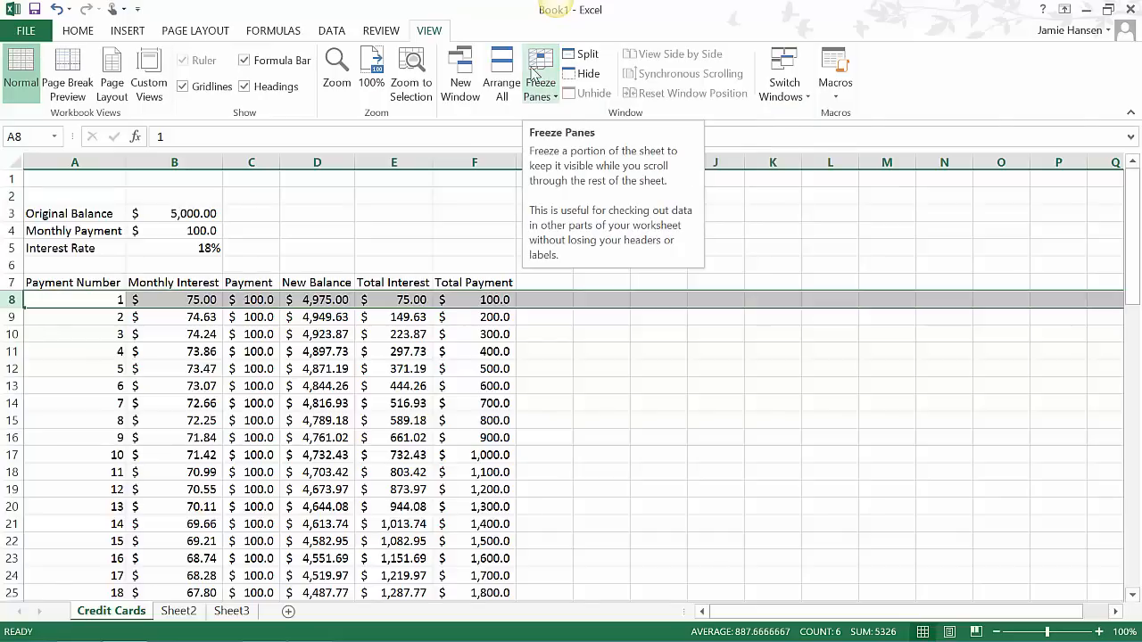
pyautogui.click(371, 318)
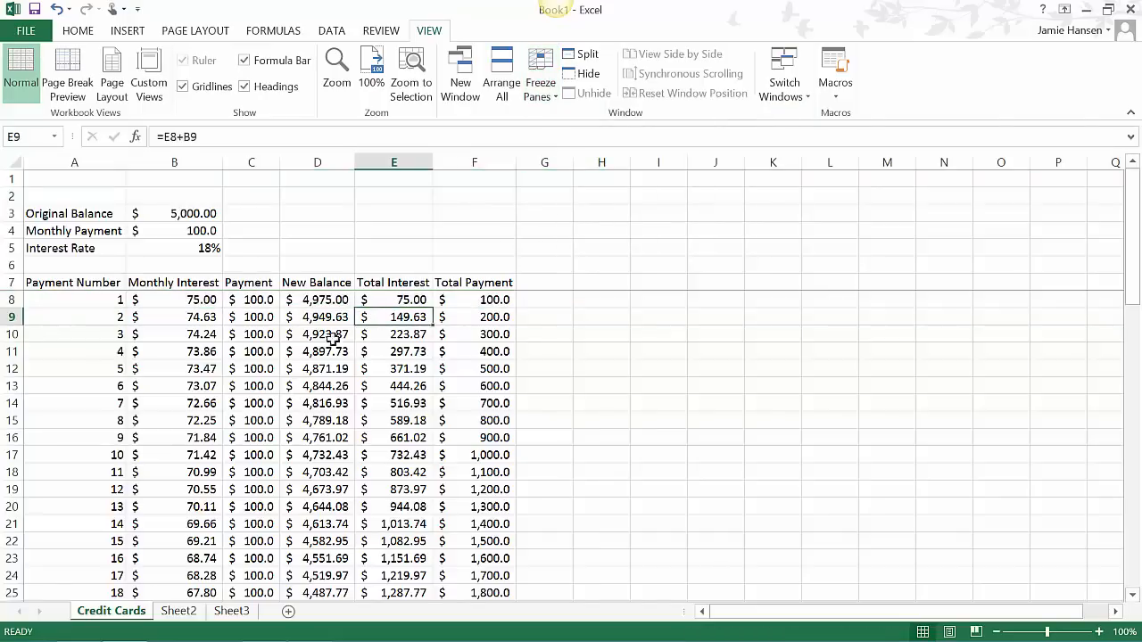
pyautogui.press('Down')
pyautogui.press('Down')
pyautogui.press('Down')
pyautogui.press('Down')
pyautogui.press('Down')
pyautogui.press('Down')
pyautogui.press('Down')
pyautogui.press('Down')
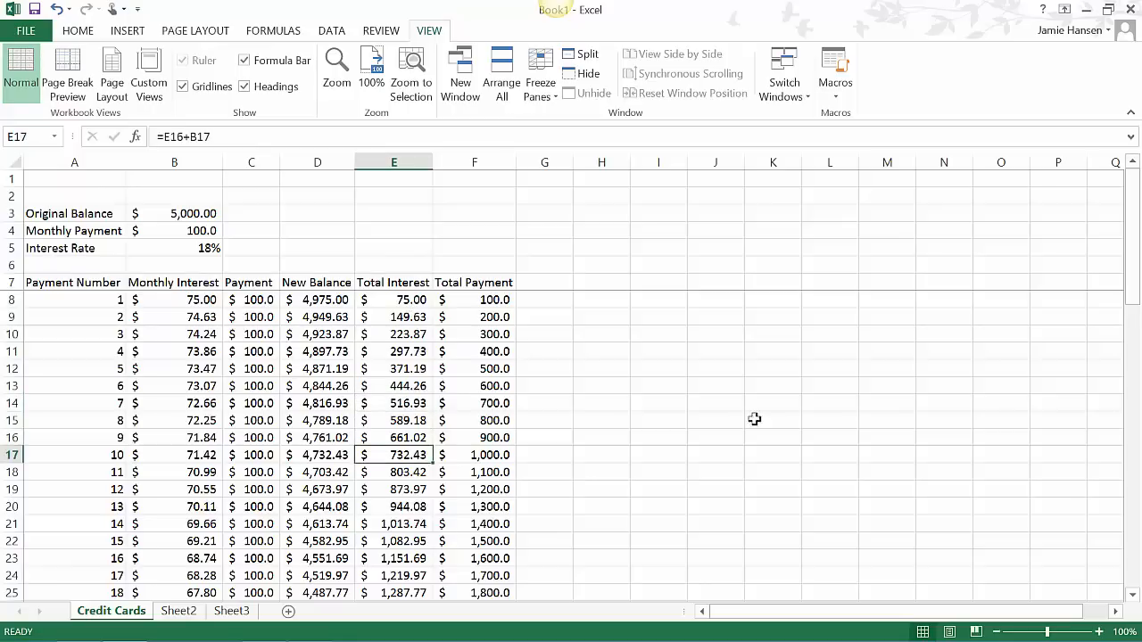
# - Set the monthly payment in B4 to 150 and review the schedule from the first payment to the last ones
pyautogui.moveTo(1134, 266); pyautogui.dragTo(1138, 464)
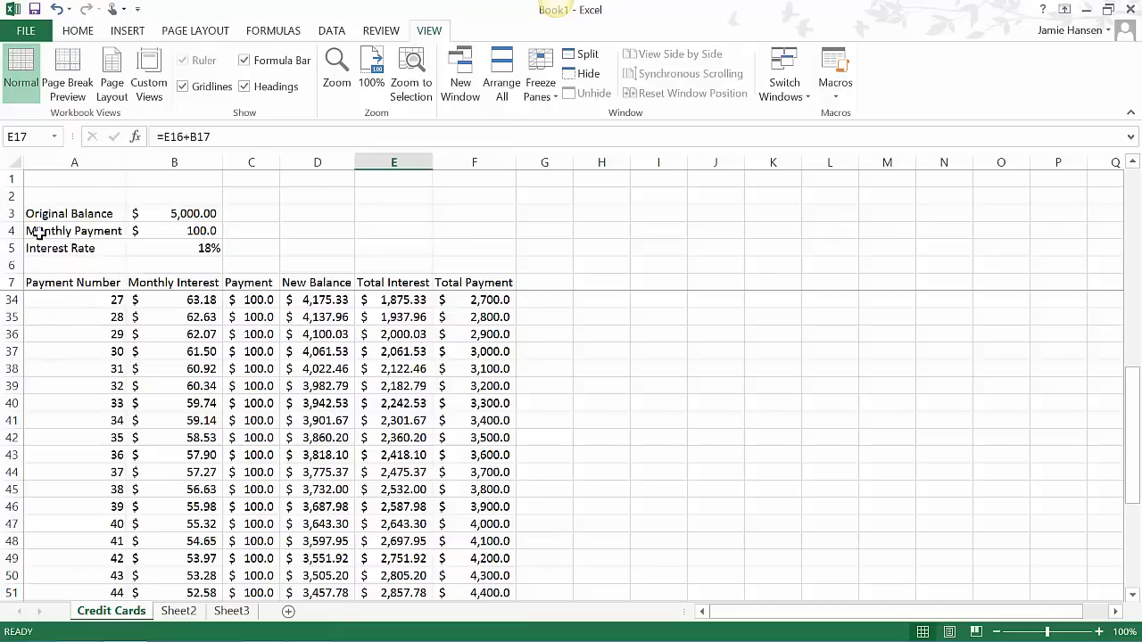
pyautogui.moveTo(1132, 491); pyautogui.dragTo(1133, 552)
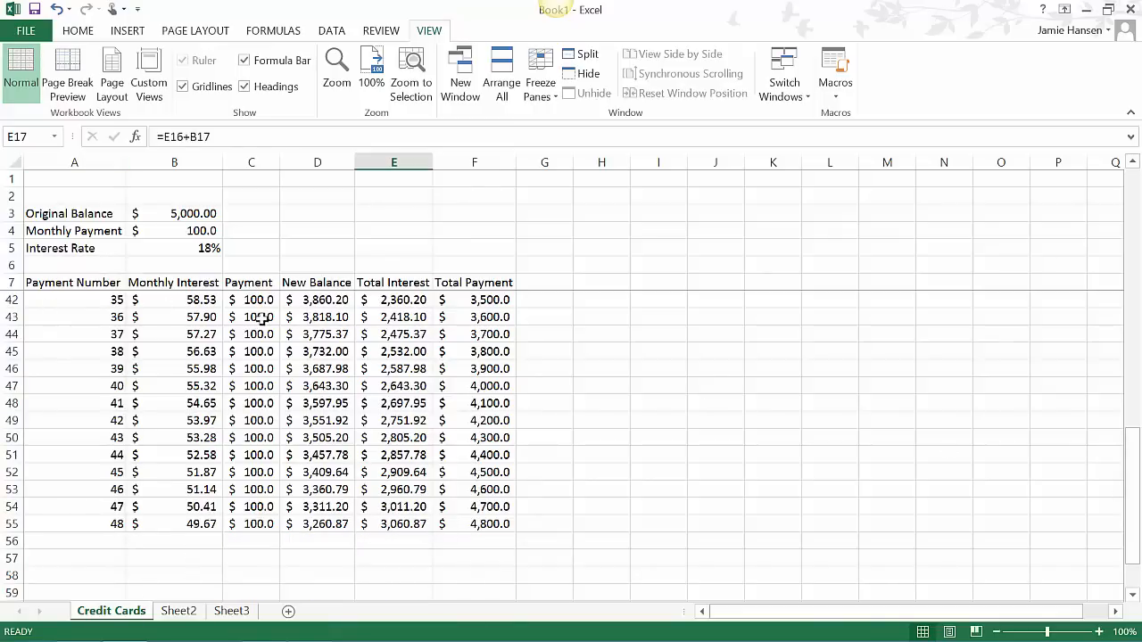
pyautogui.click(204, 230)
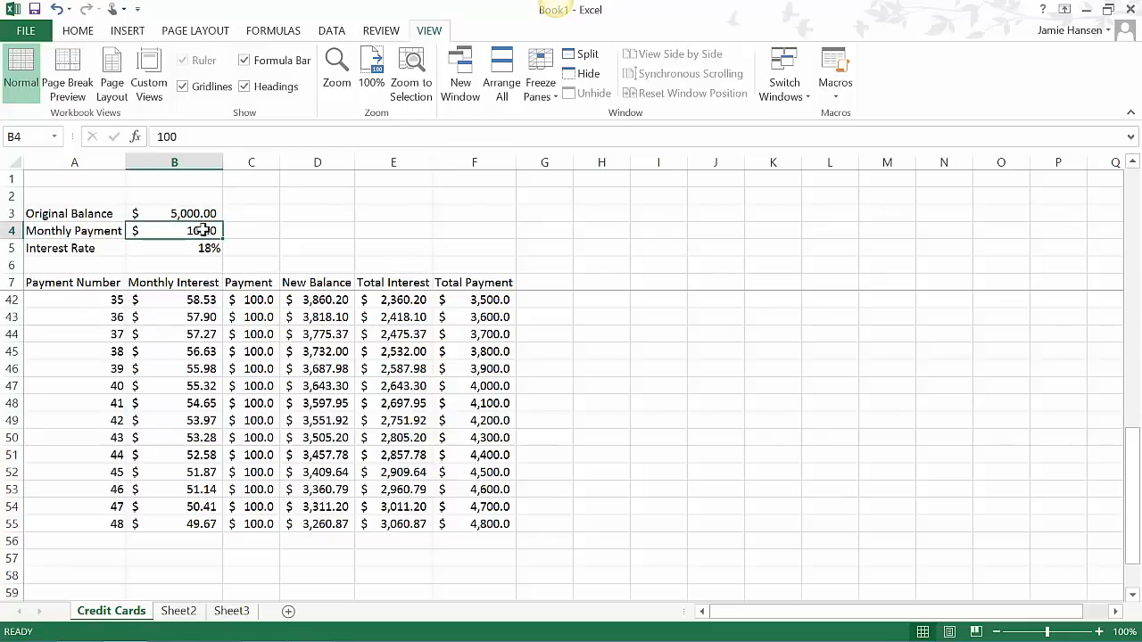
pyautogui.write('1')
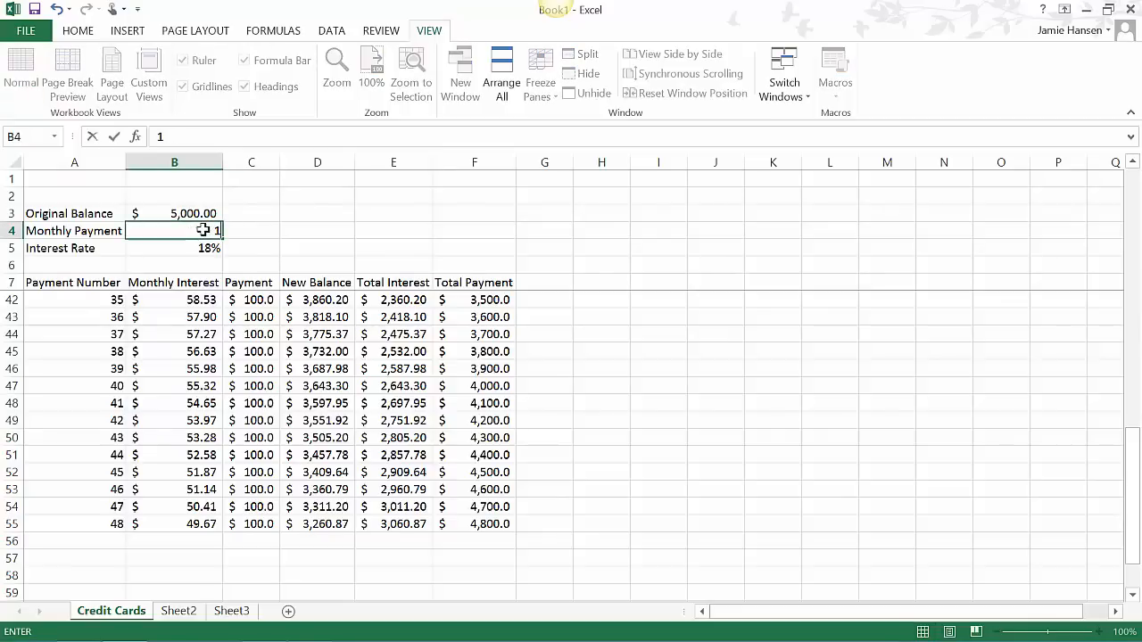
pyautogui.write('50')
pyautogui.press('Return')
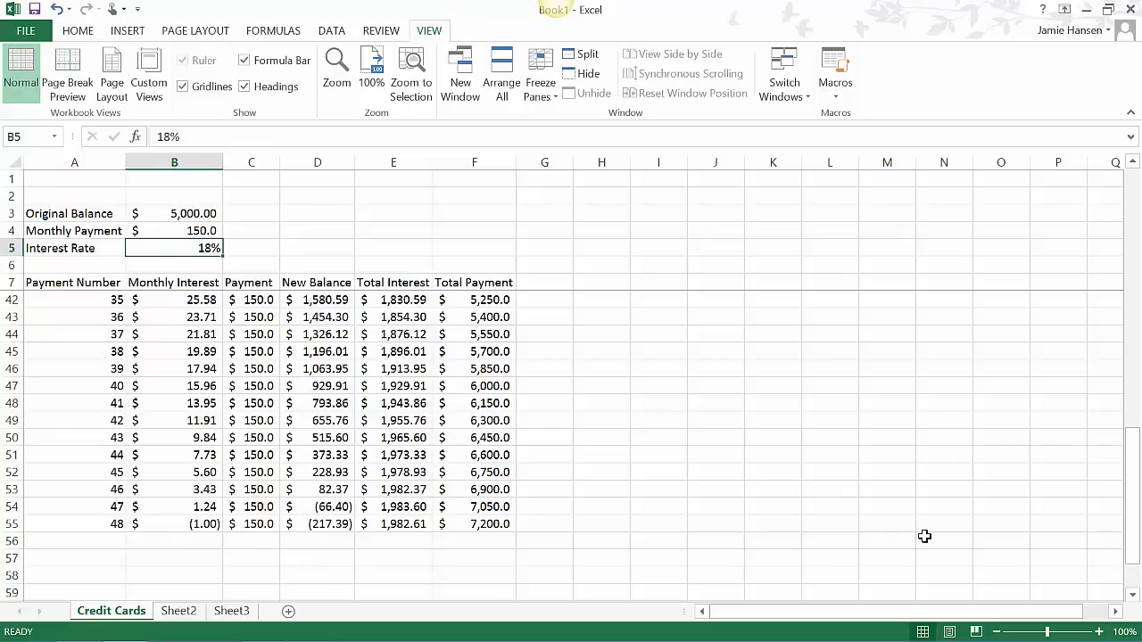
pyautogui.moveTo(1135, 492); pyautogui.dragTo(1137, 193)
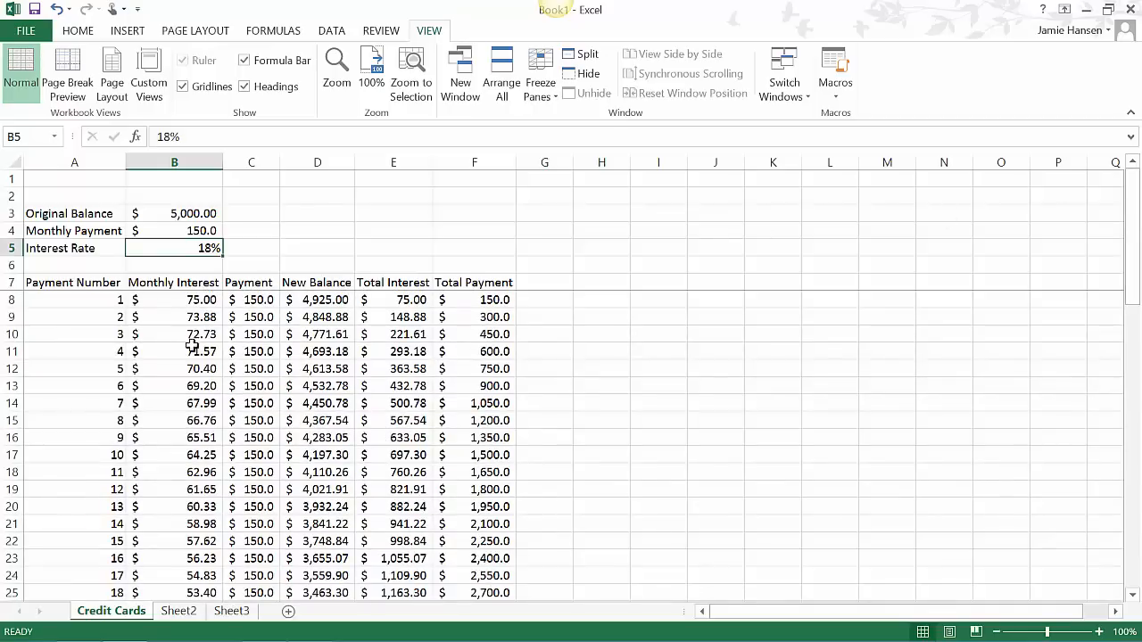
pyautogui.click(253, 351)
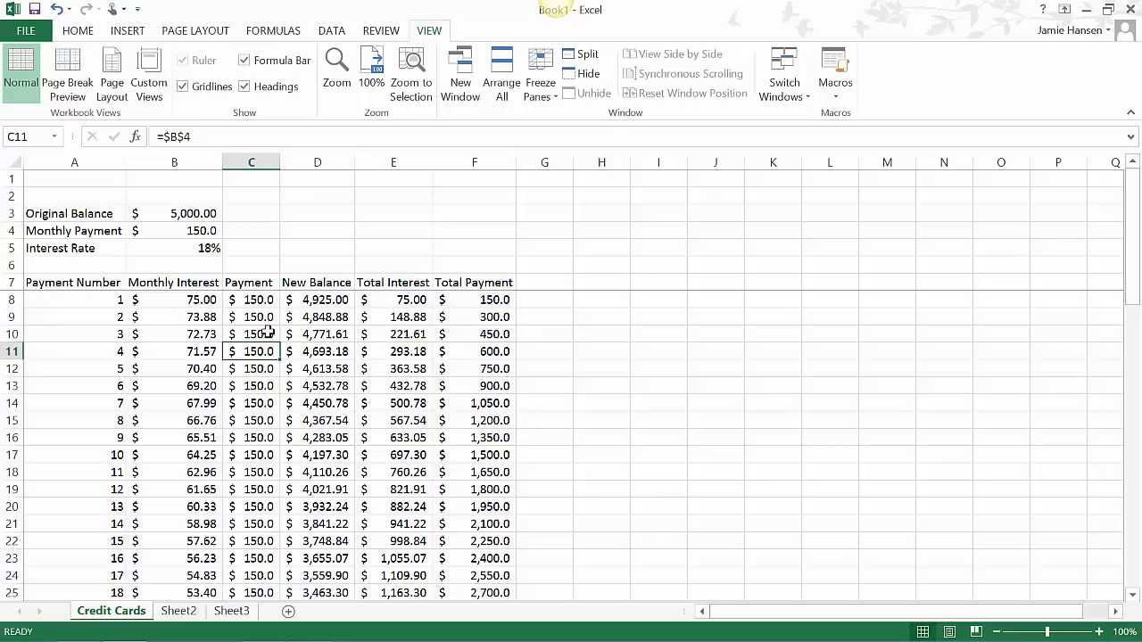
pyautogui.scroll(-12, 257, 348)
pyautogui.click(388, 470)
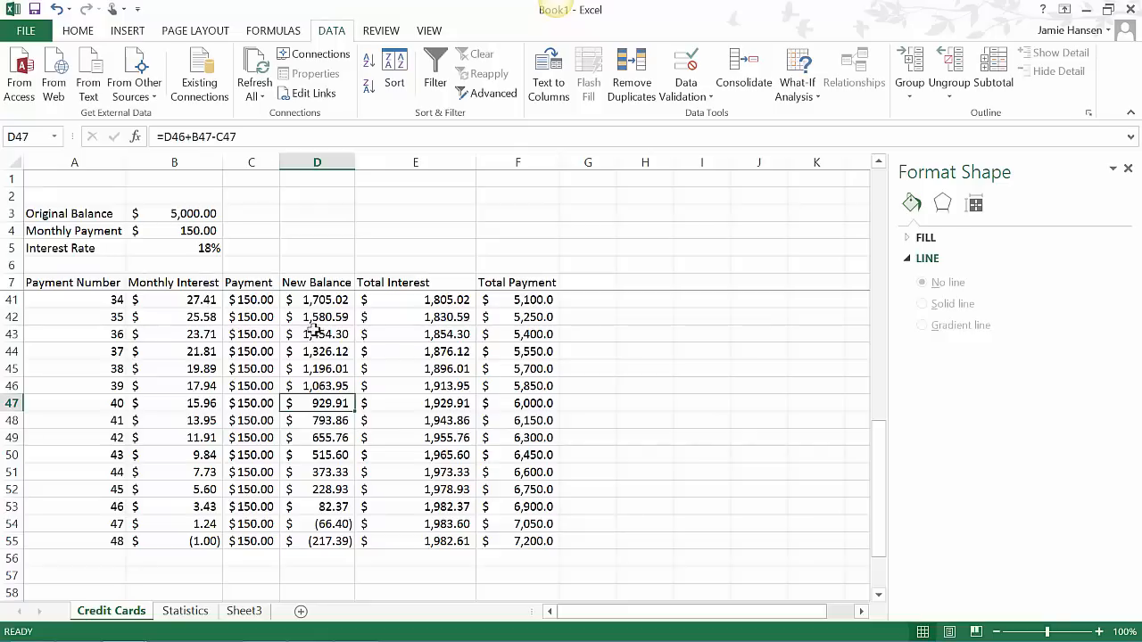
# - Set the monthly payment in B4 to 200
pyautogui.click(206, 230)
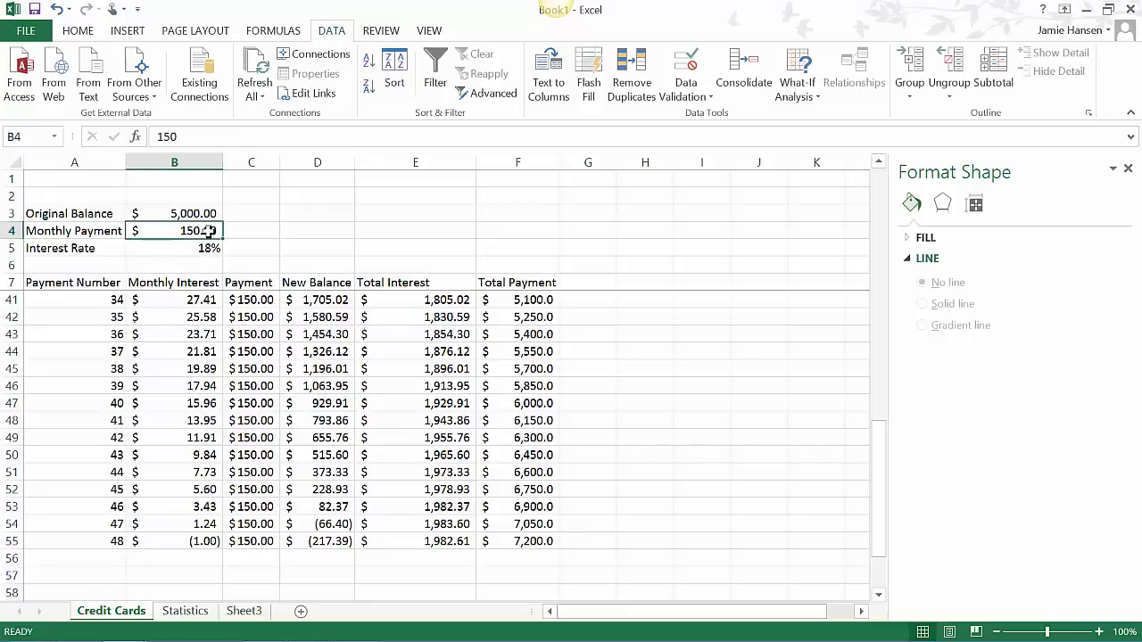
pyautogui.write('200')
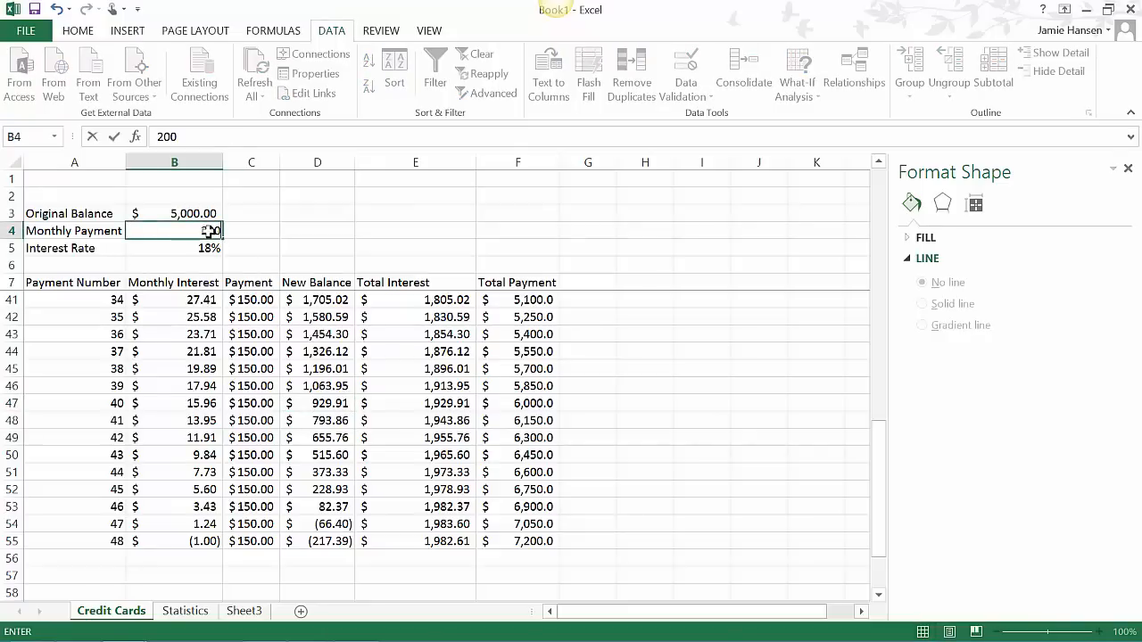
pyautogui.press('Return')
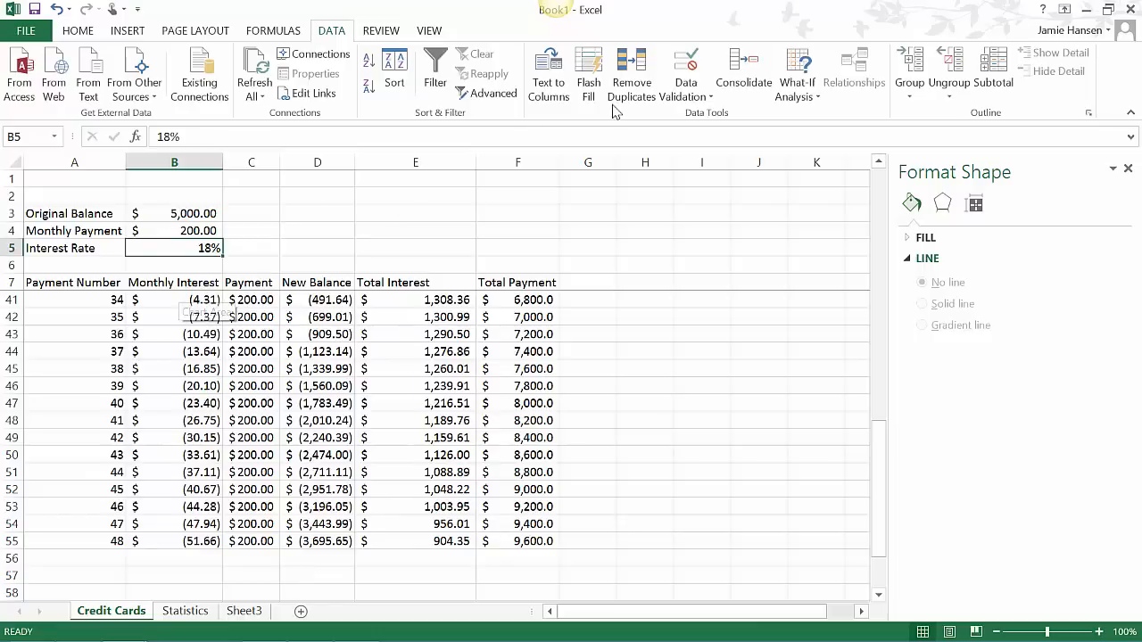
# - Open Goal Seek from the what-if tools and activate its By changing cell entry
pyautogui.click(815, 99)
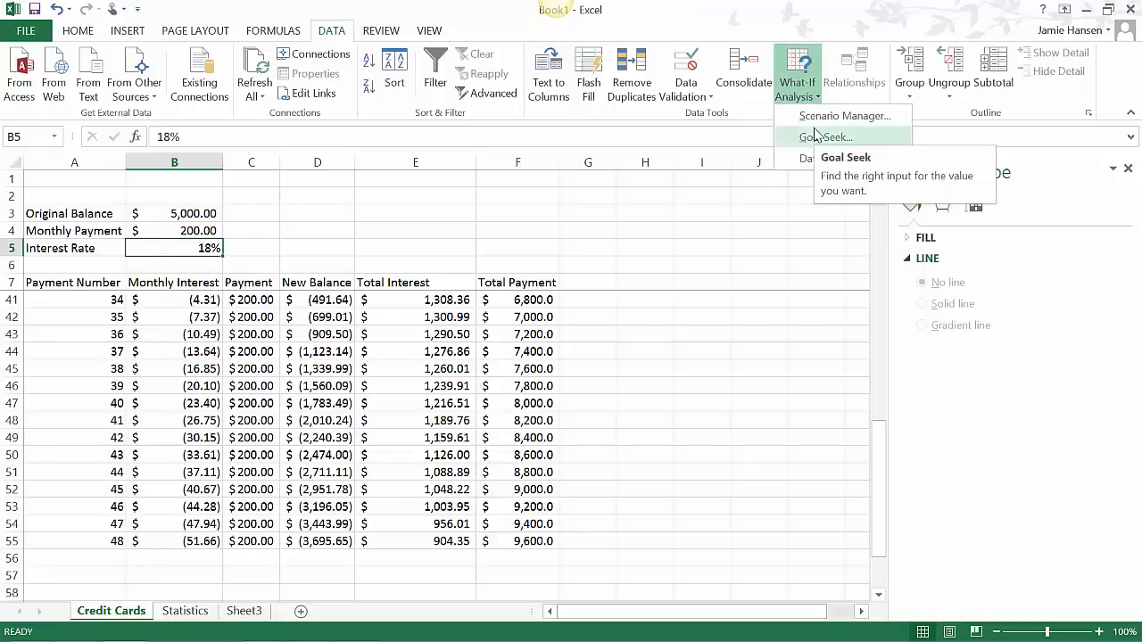
pyautogui.click(817, 137)
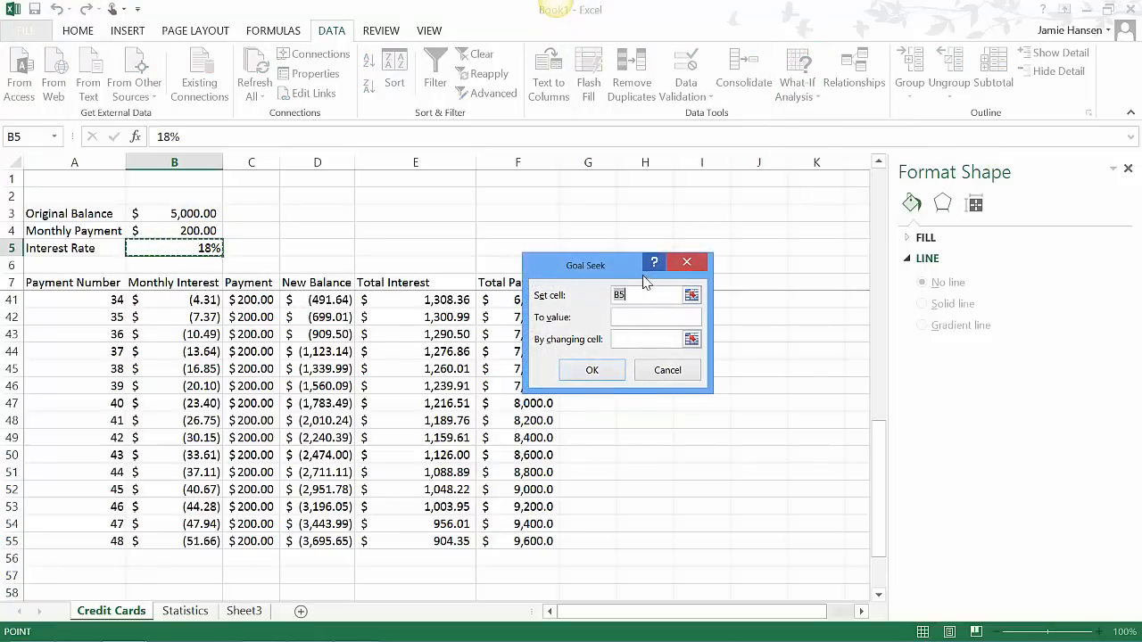
pyautogui.click(646, 339)
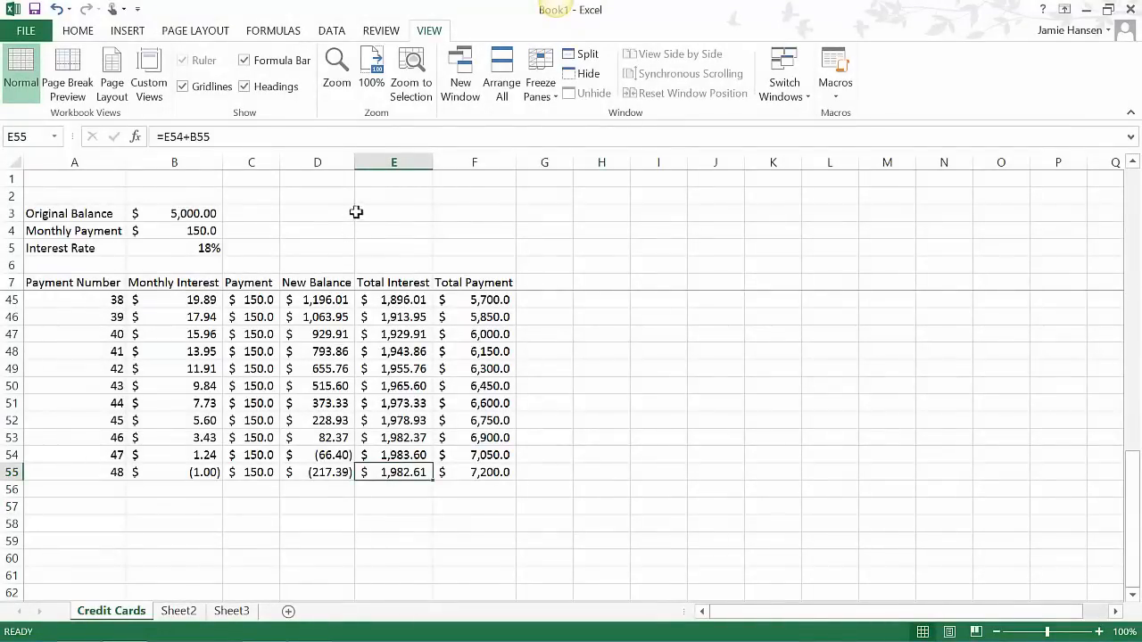
# - Enter the labels Number of Payments in E1 and Payment Amount in E2
pyautogui.click(416, 179)
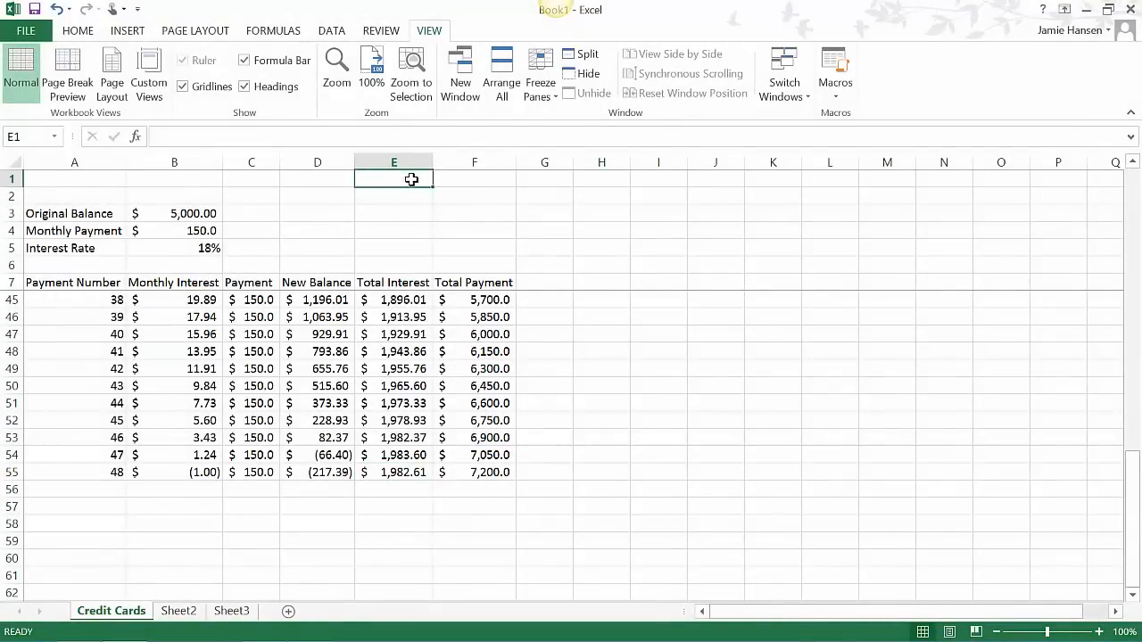
pyautogui.write('ber')
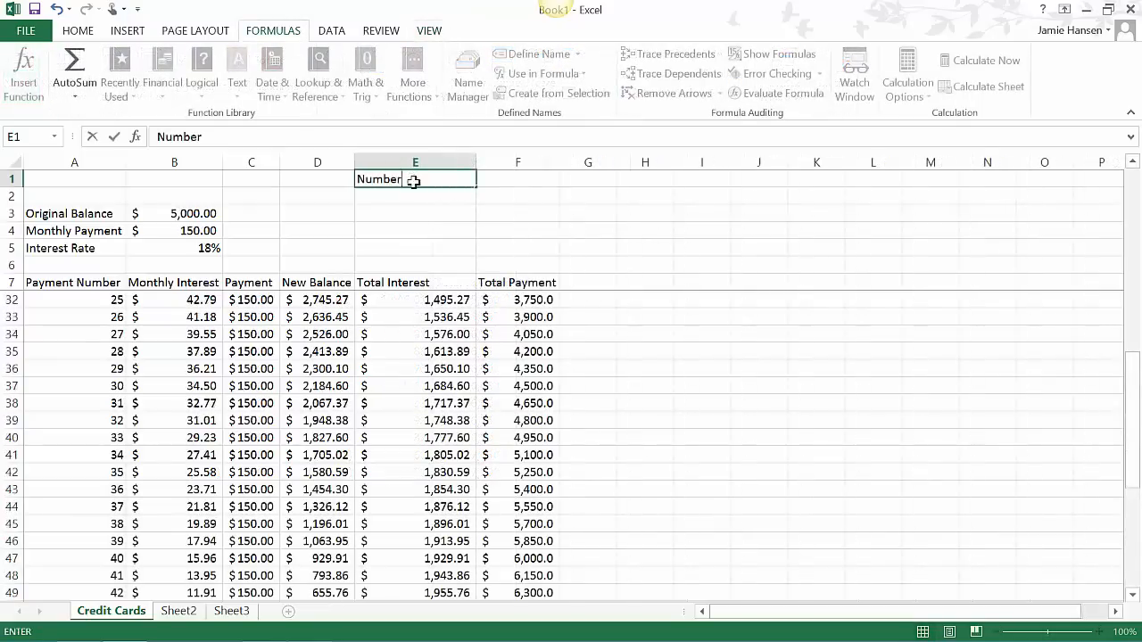
pyautogui.write(' of Payments')
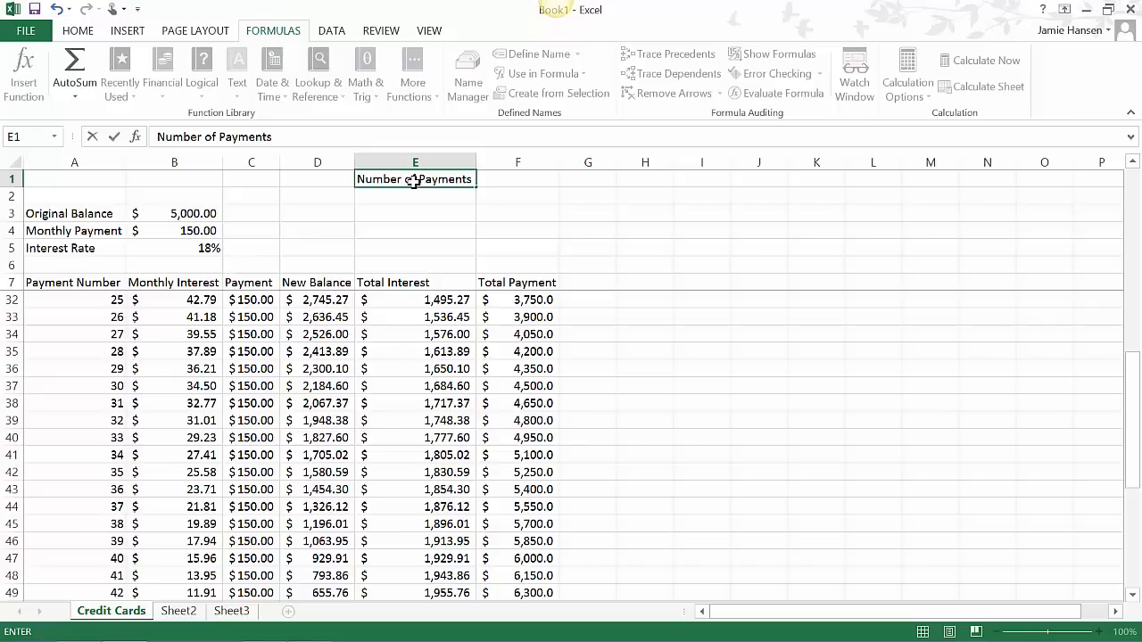
pyautogui.press('Return')
pyautogui.write('Paym')
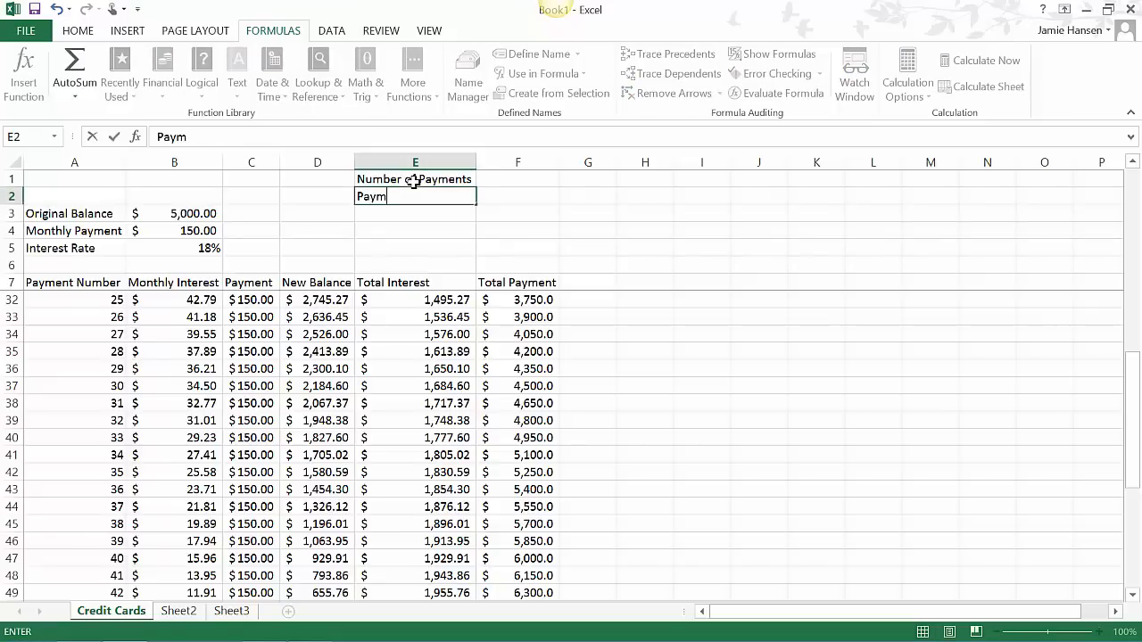
pyautogui.write('ent Amount')
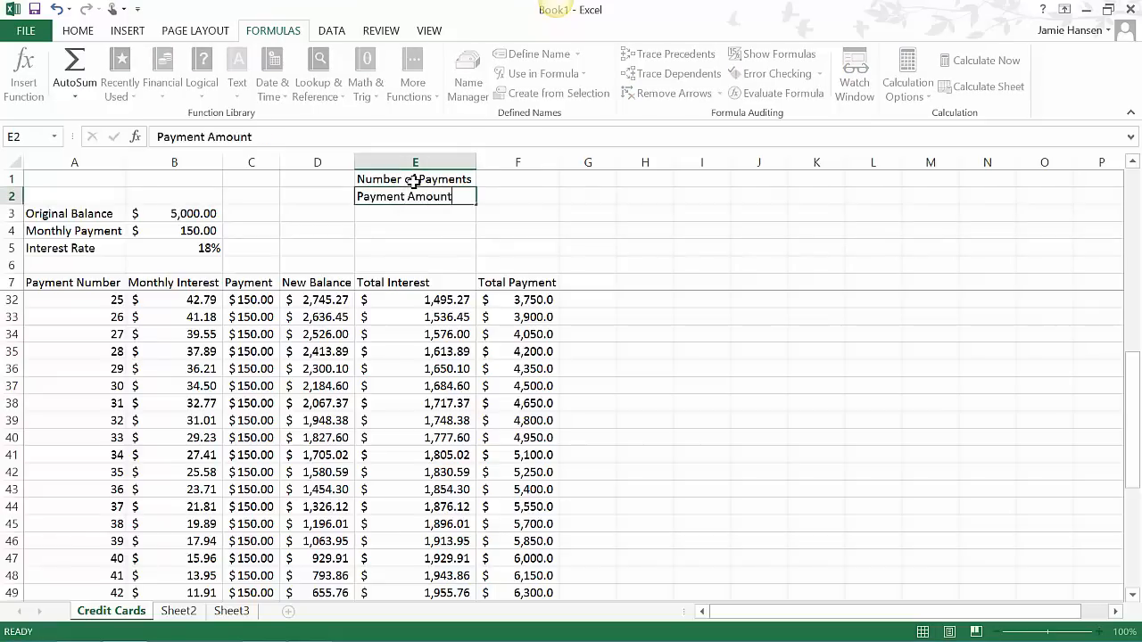
# - Enter 36 as the number of payments in F1
pyautogui.click(489, 171)
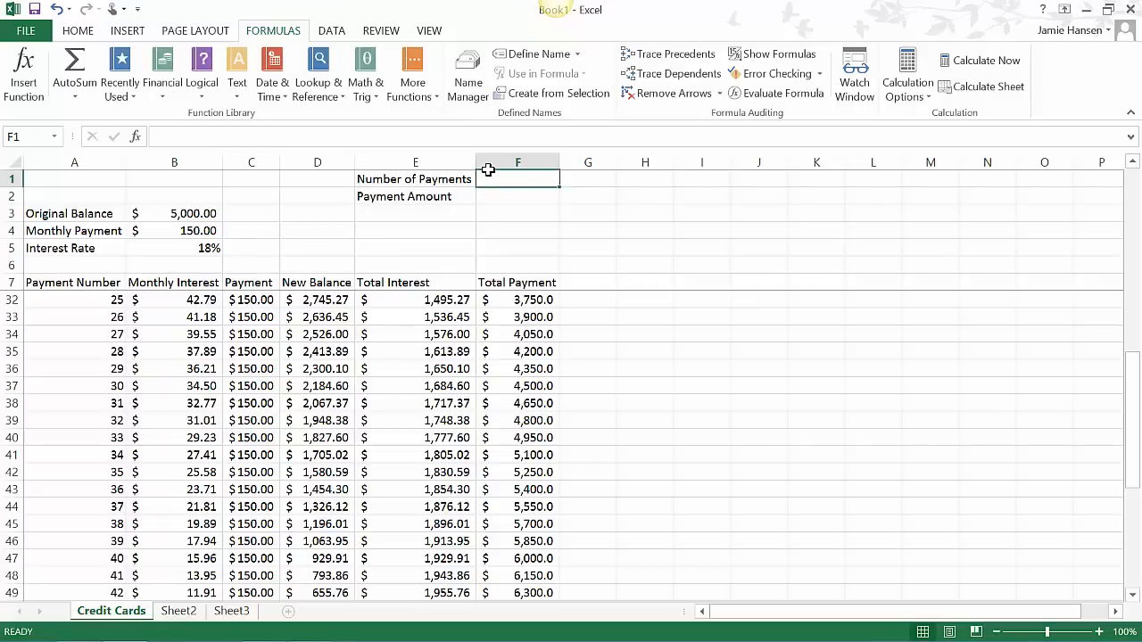
pyautogui.write('36')
pyautogui.press('Return')
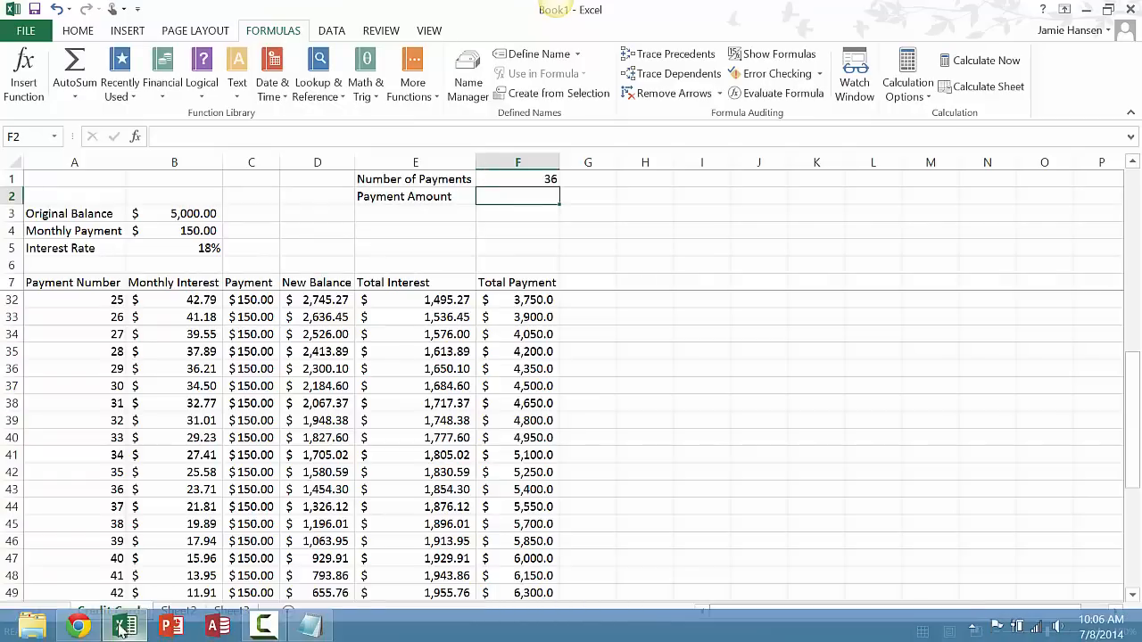
# - Switch to Chrome and go back to the Google results for Calculating Loan Payments in Excel
pyautogui.click(132, 630)
pyautogui.click(16, 39)
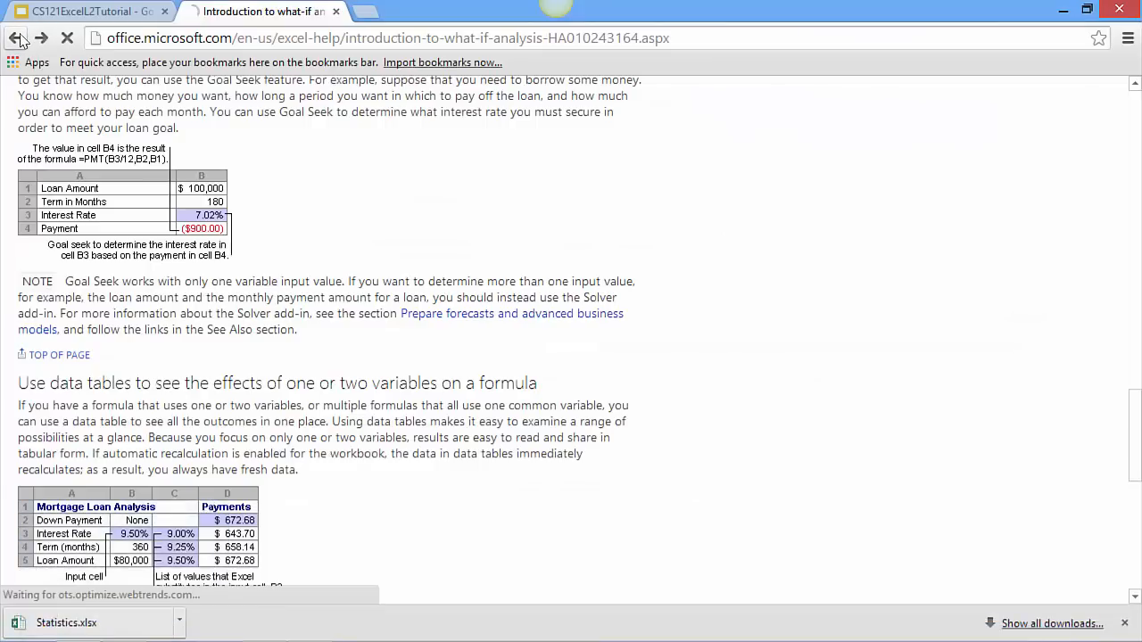
pyautogui.click(16, 39)
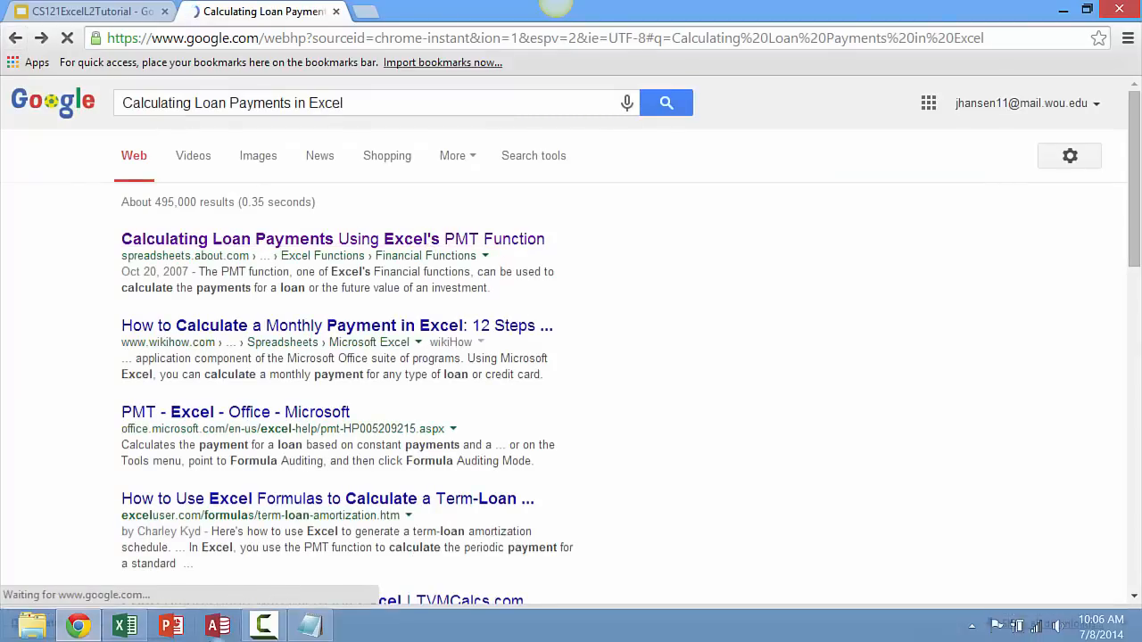
# - Return to Excel and examine the Rate, Nper and Pv argument descriptions of the PMT function for F2
pyautogui.click(87, 619)
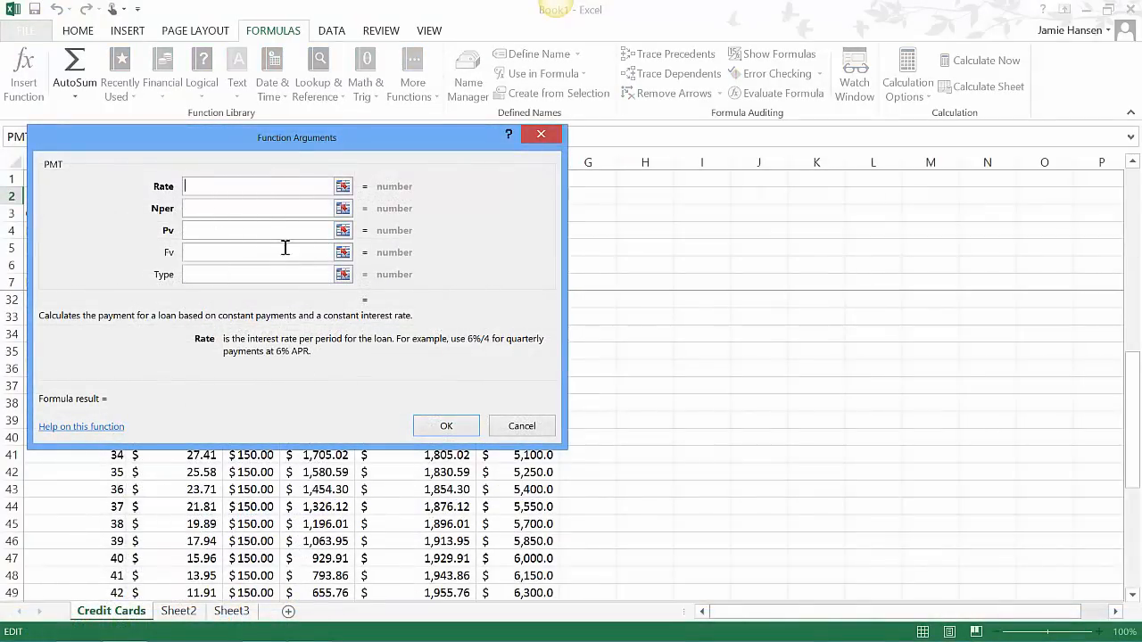
pyautogui.click(263, 208)
pyautogui.click(256, 231)
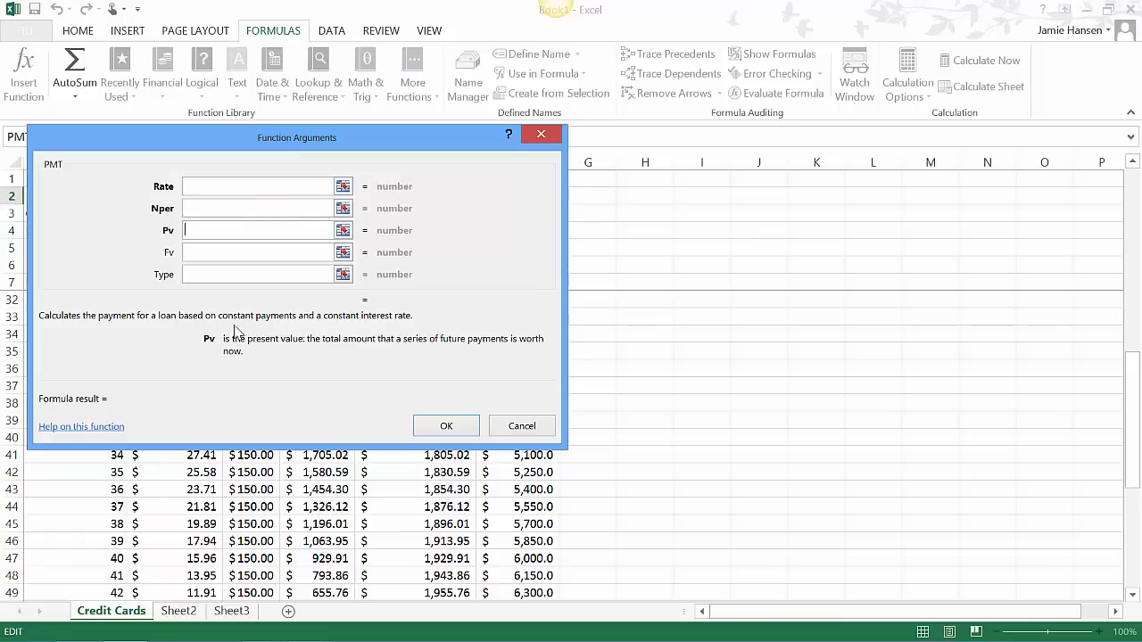
pyautogui.click(211, 191)
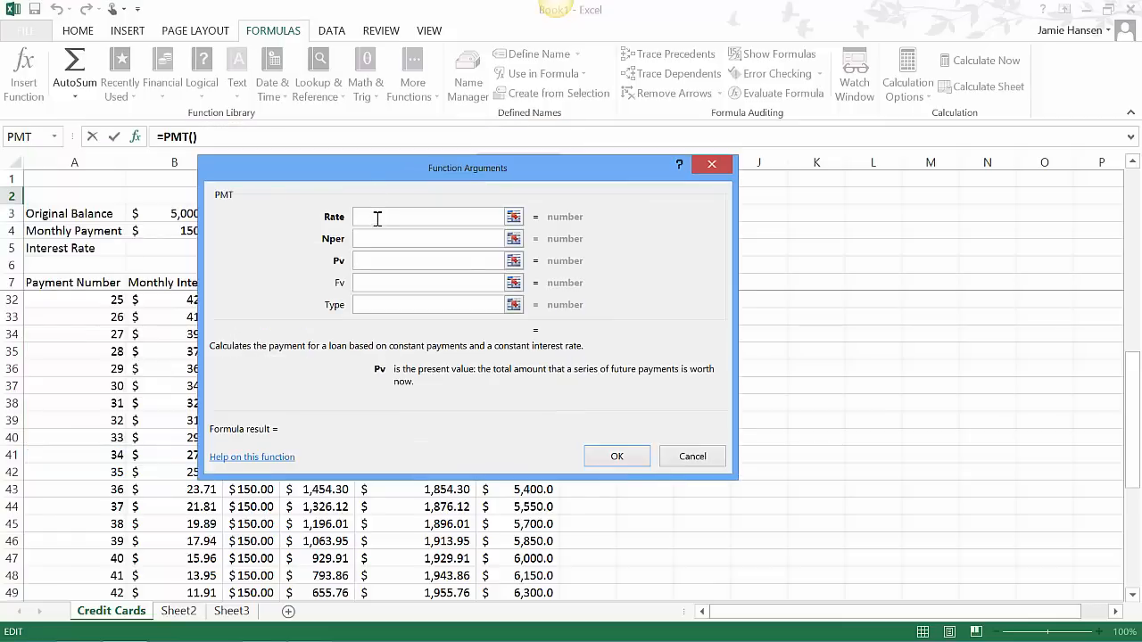
pyautogui.click(377, 219)
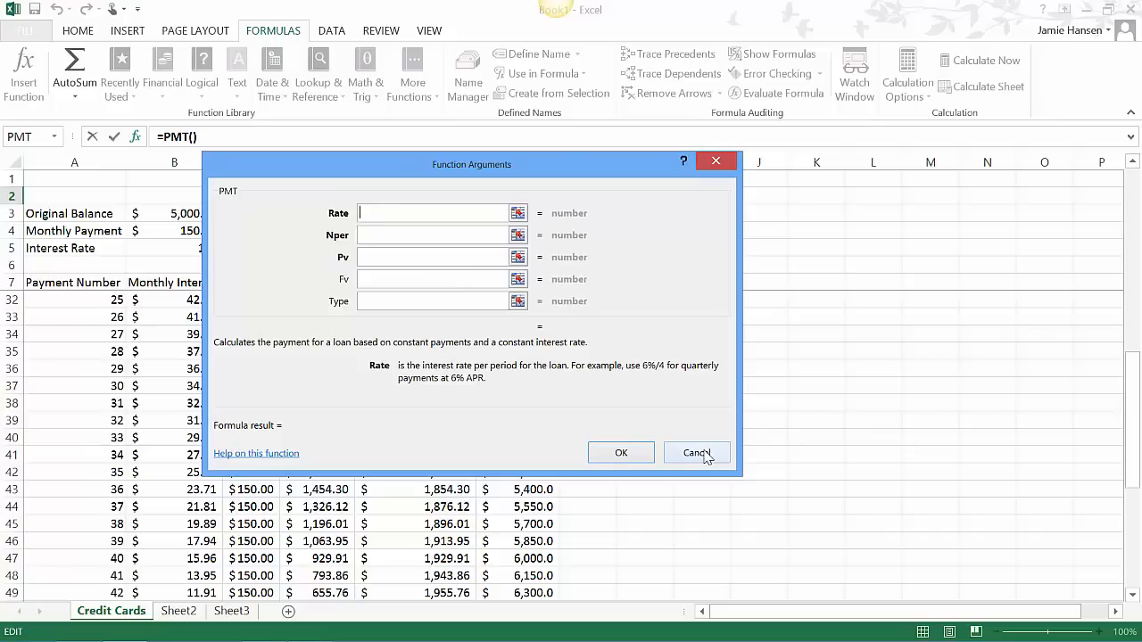
# - Rename Sheet2 as Statistics
pyautogui.click(179, 612)
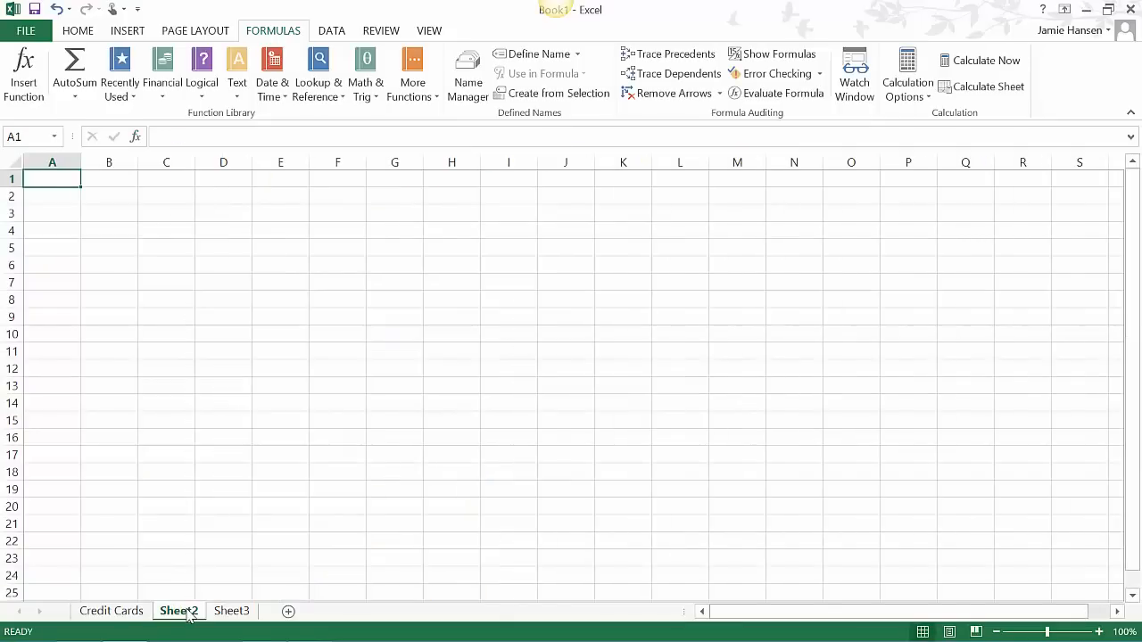
pyautogui.doubleClick(178, 614)
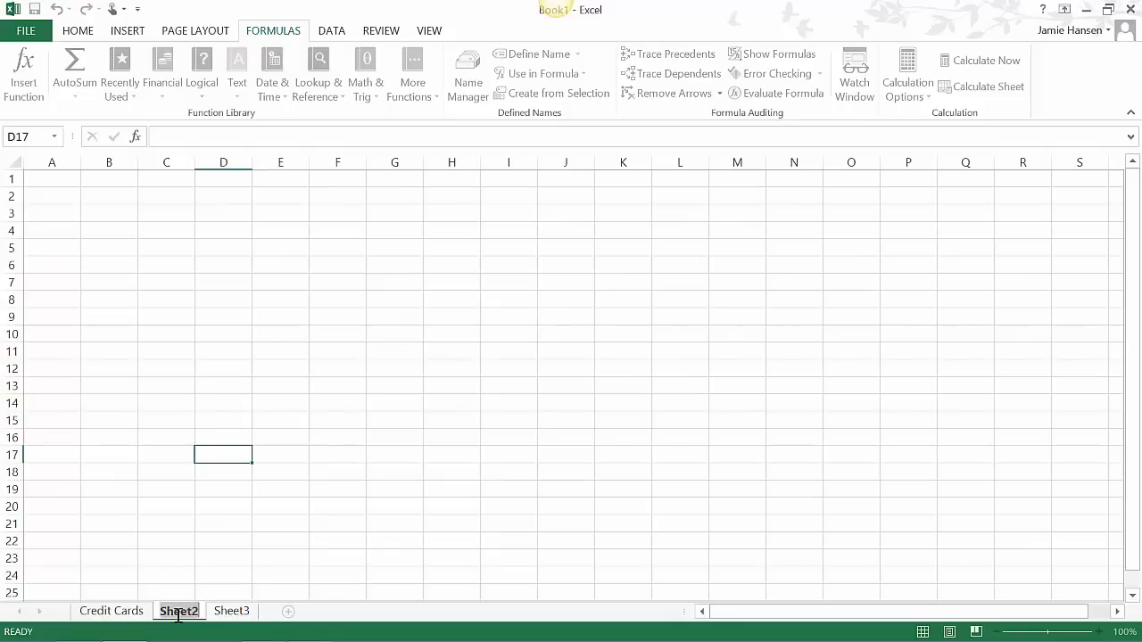
pyautogui.write('Statistics')
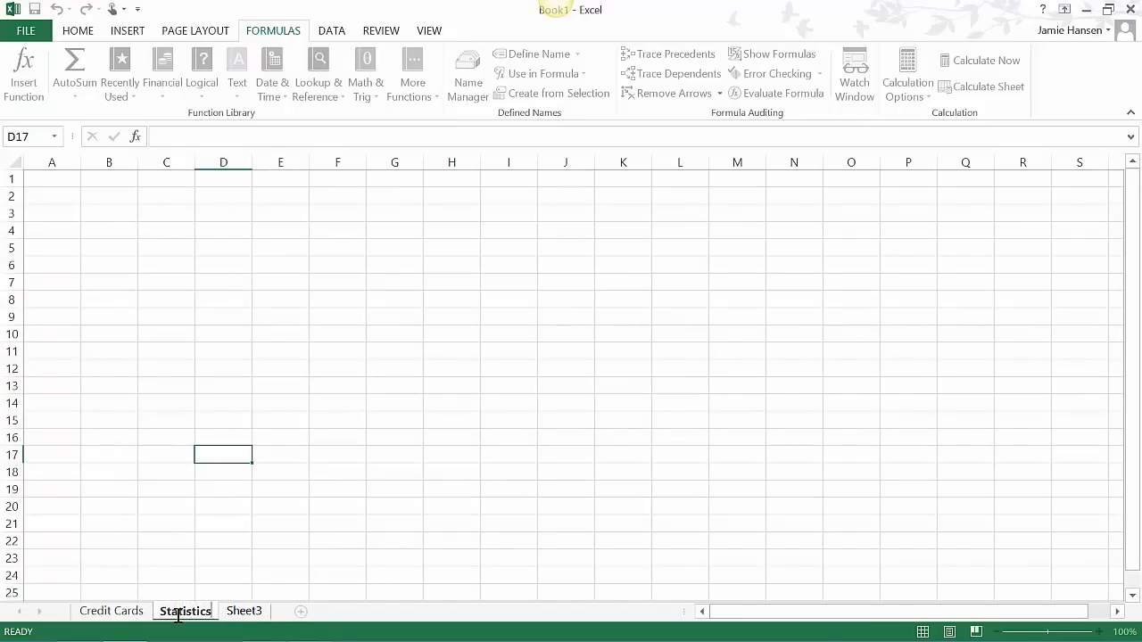
pyautogui.press('Return')
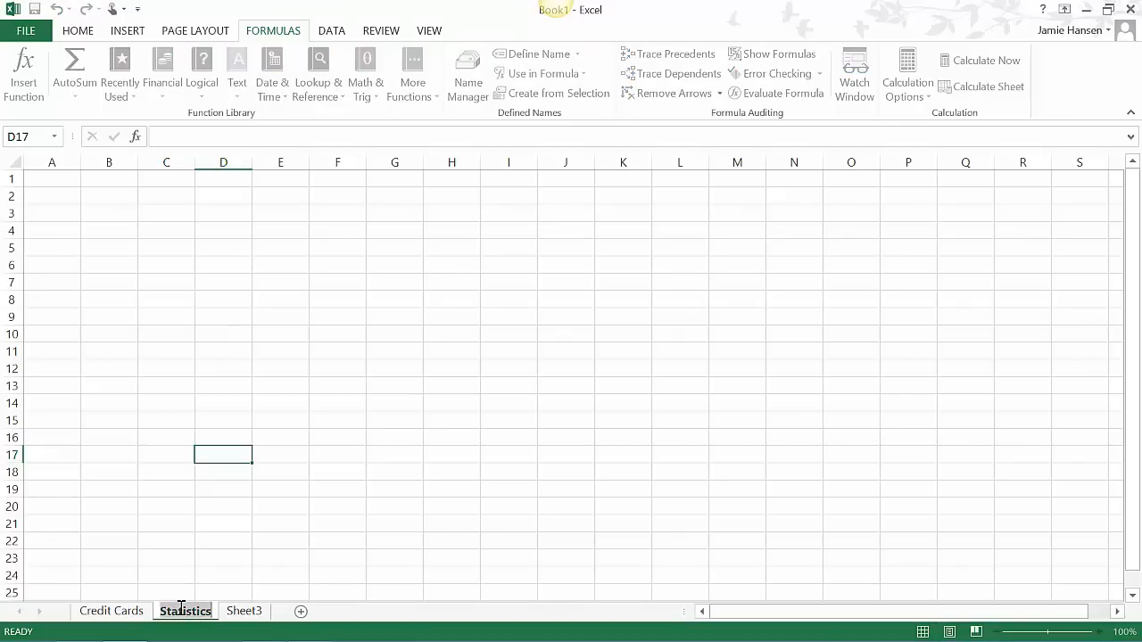
pyautogui.click(193, 560)
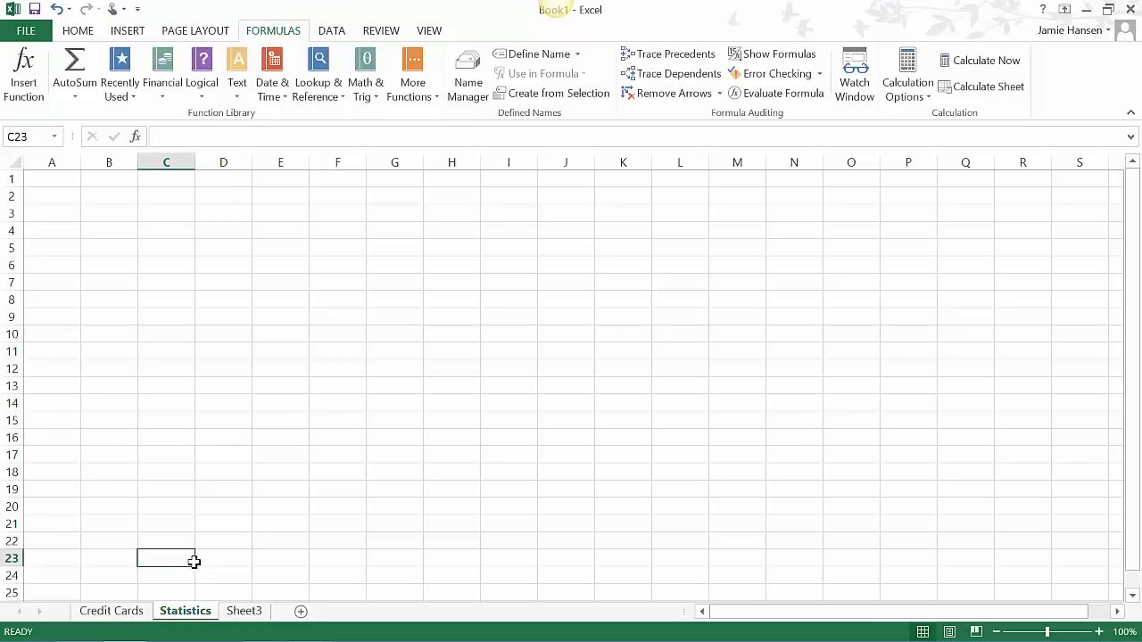
# - Open the downloaded Statistics.xlsx from Chrome for editing and copy its entire worksheet
pyautogui.moveTo(54, 639)
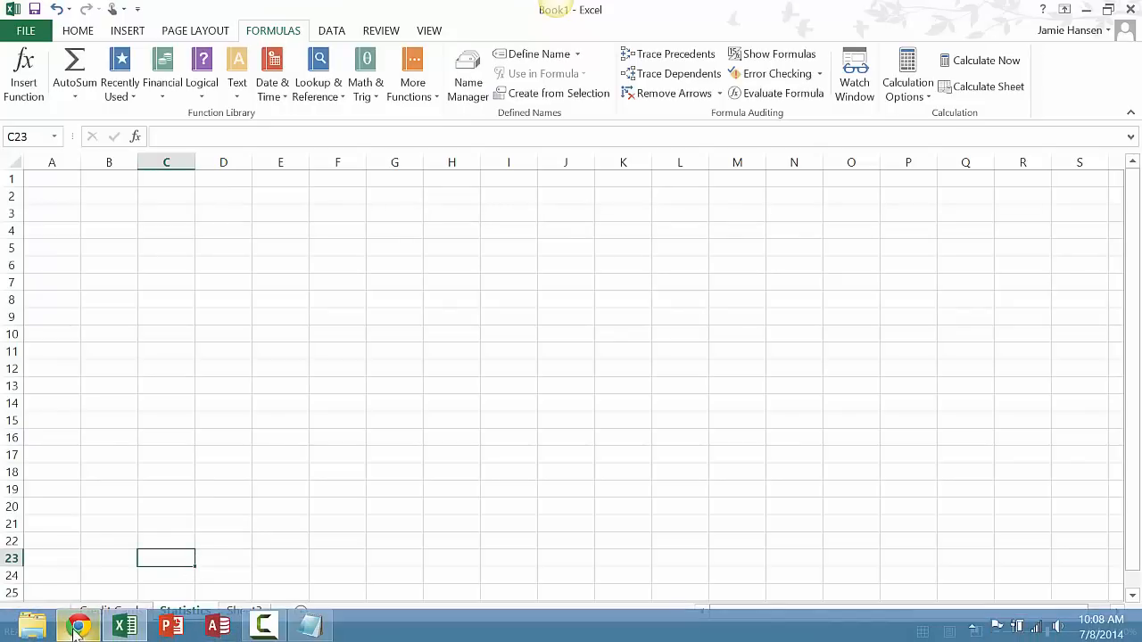
pyautogui.click(79, 626)
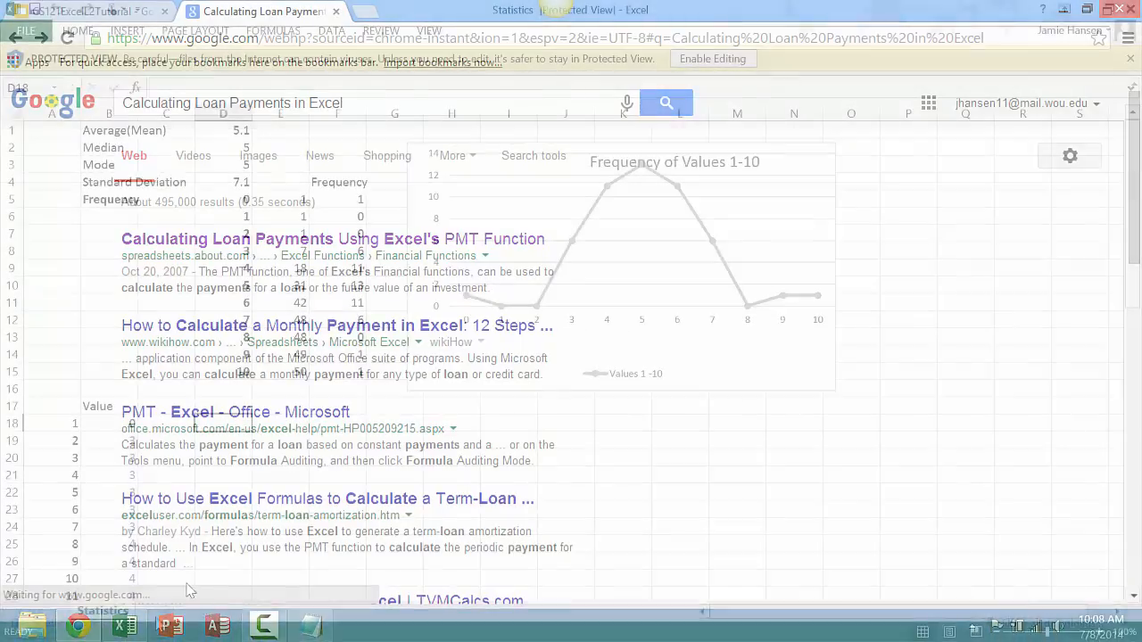
pyautogui.hotkey('ctrl', 'a')
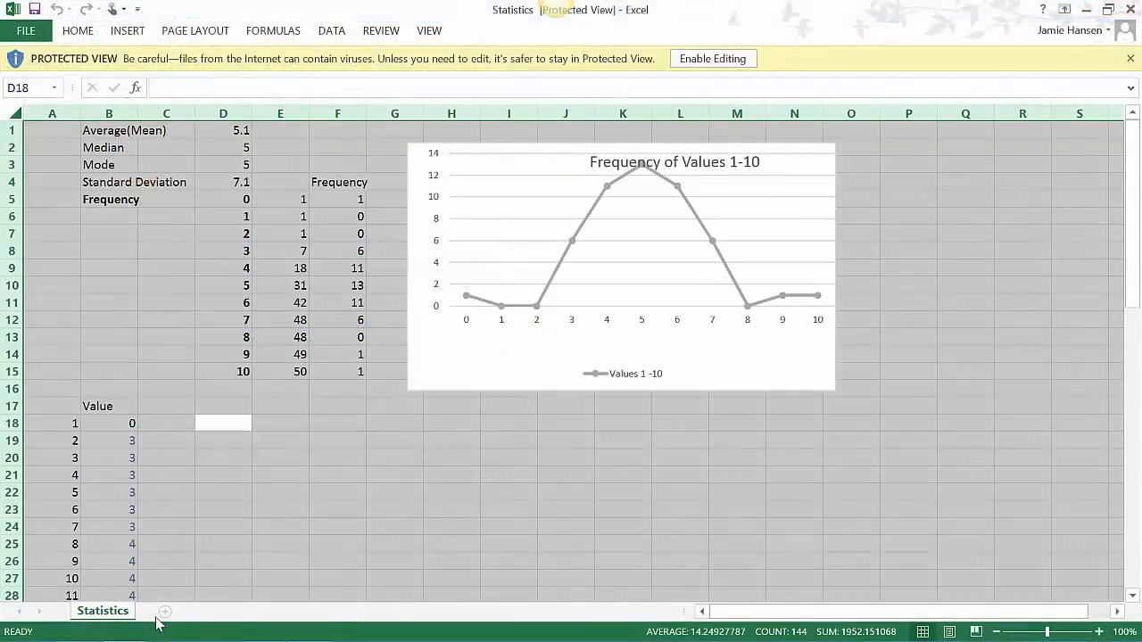
pyautogui.click(714, 68)
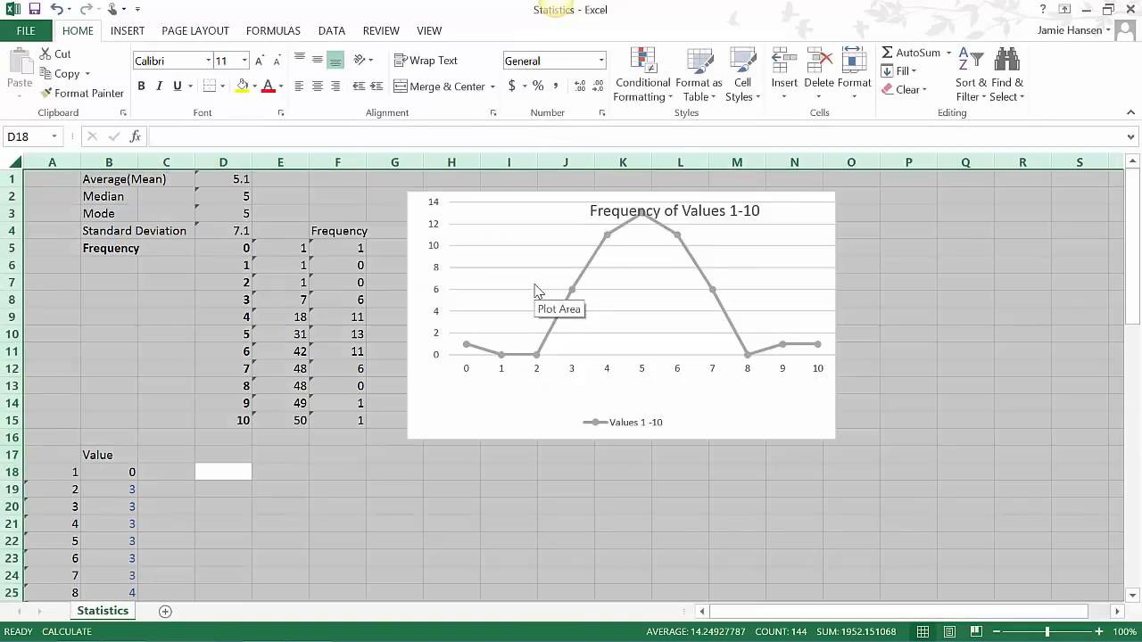
pyautogui.hotkey('ctrl', 'c')
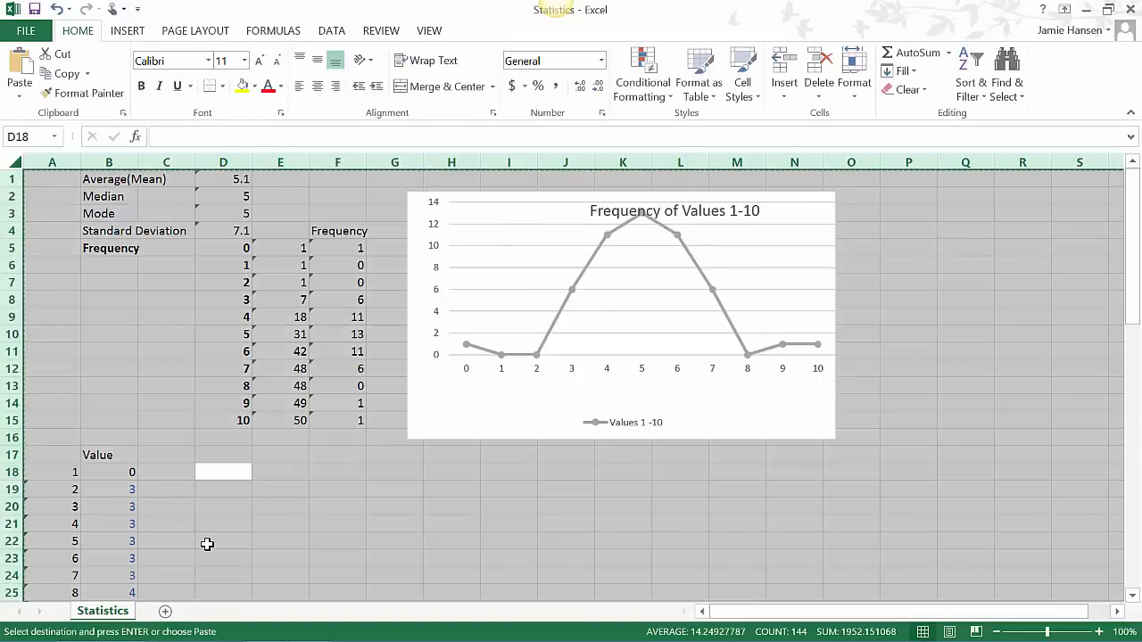
# - Switch back to Book1 and paste the copied worksheet into the Statistics sheet starting at A1
pyautogui.click(122, 625)
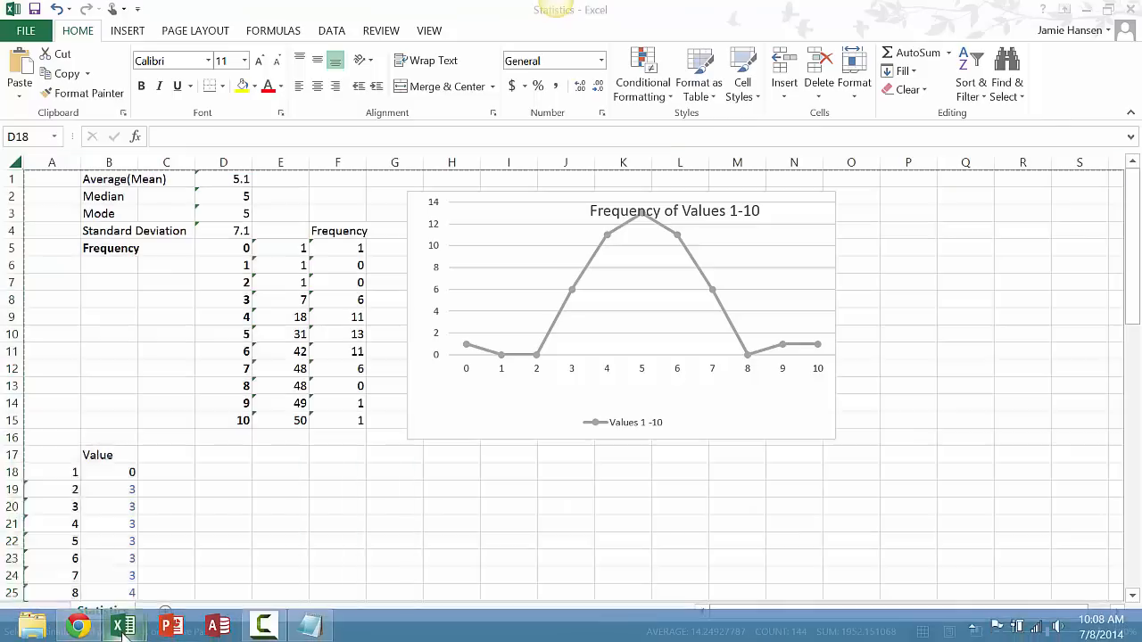
pyautogui.click(120, 625)
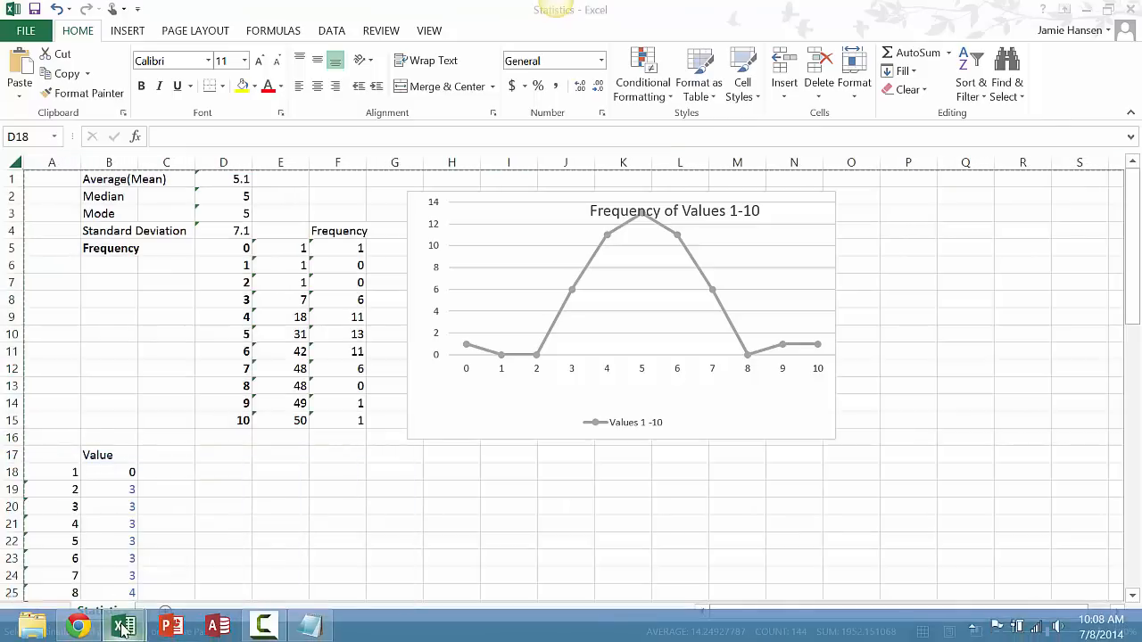
pyautogui.click(122, 627)
pyautogui.click(123, 589)
pyautogui.click(184, 611)
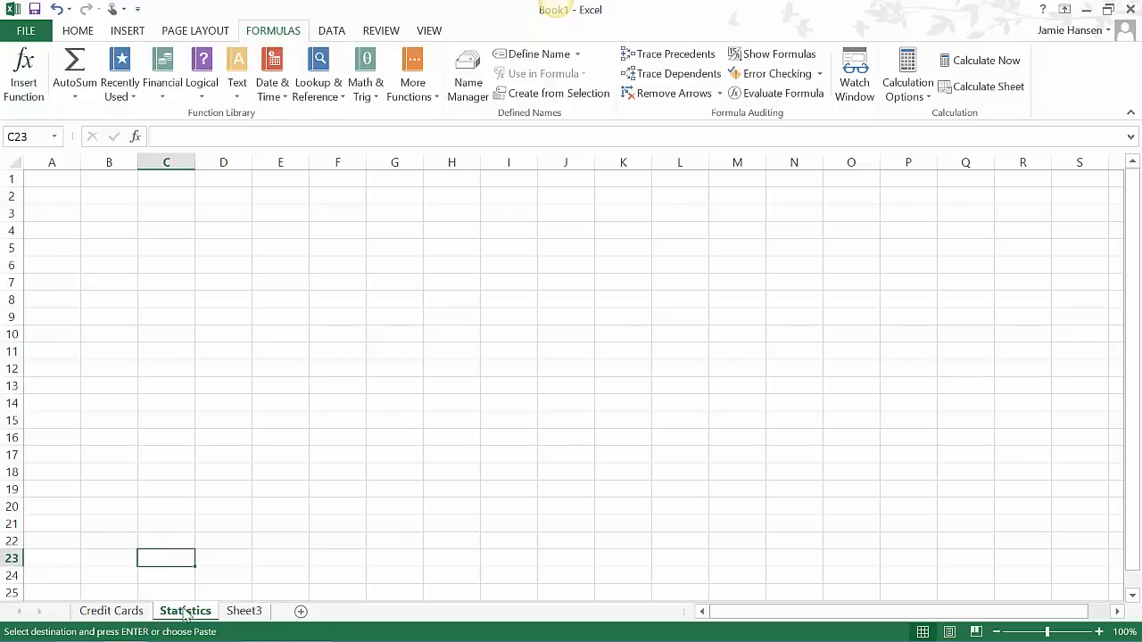
pyautogui.click(136, 491)
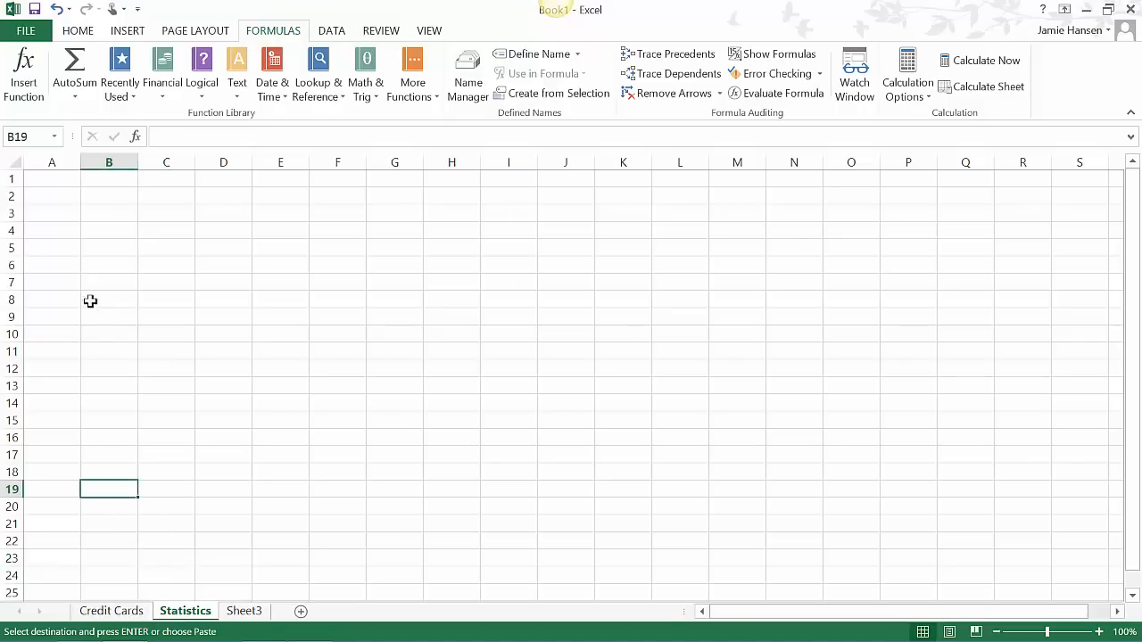
pyautogui.click(41, 189)
pyautogui.click(40, 178)
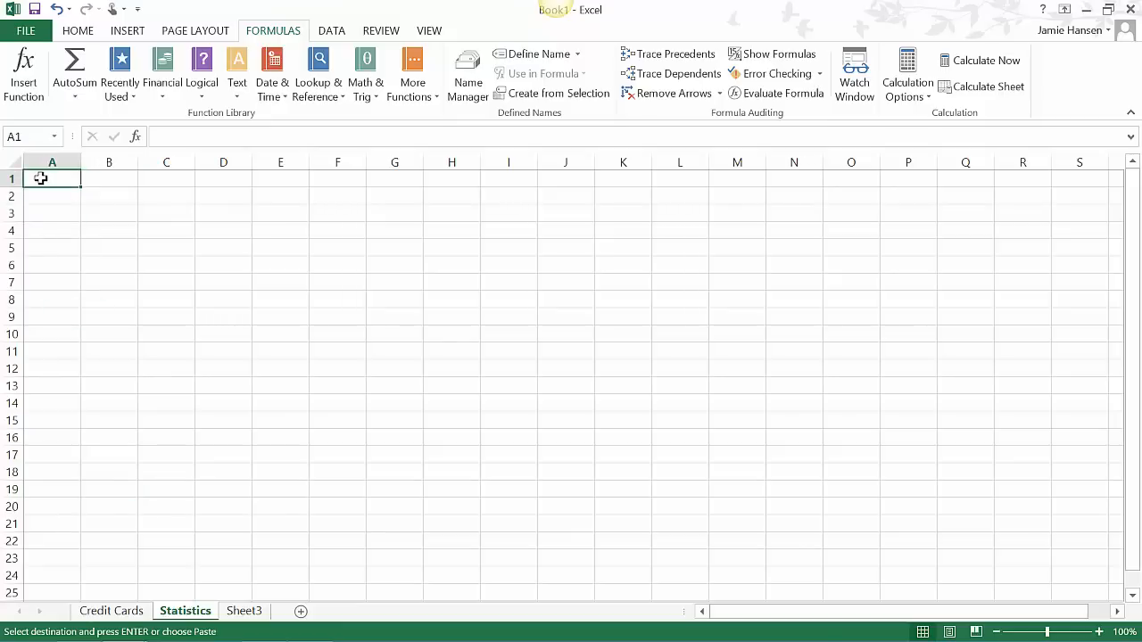
pyautogui.hotkey('ctrl', 'v')
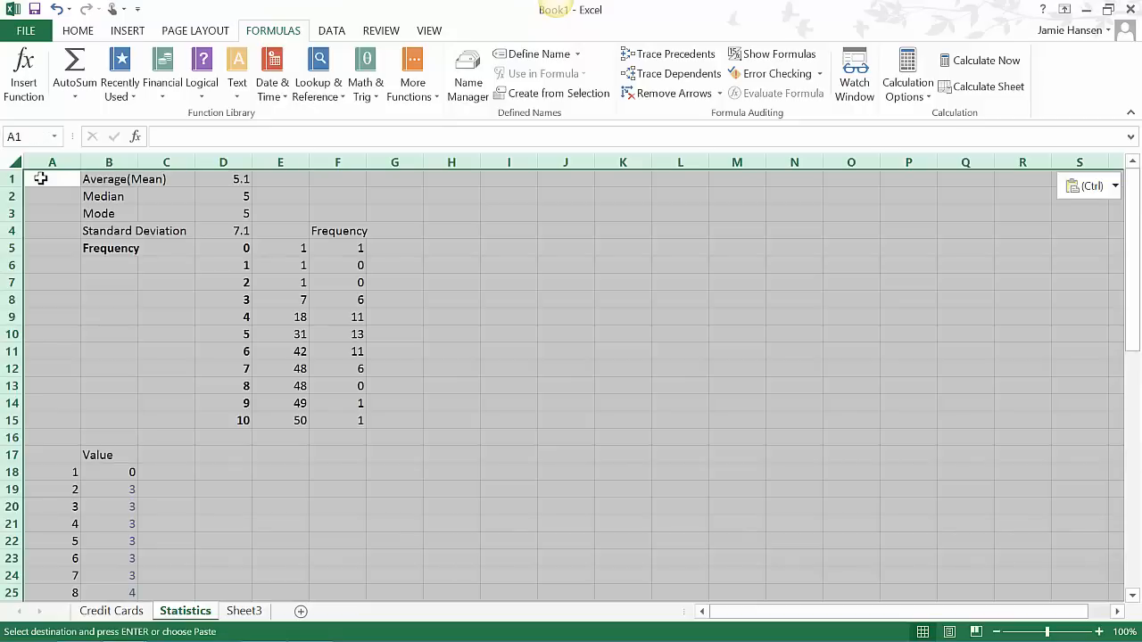
pyautogui.click(304, 369)
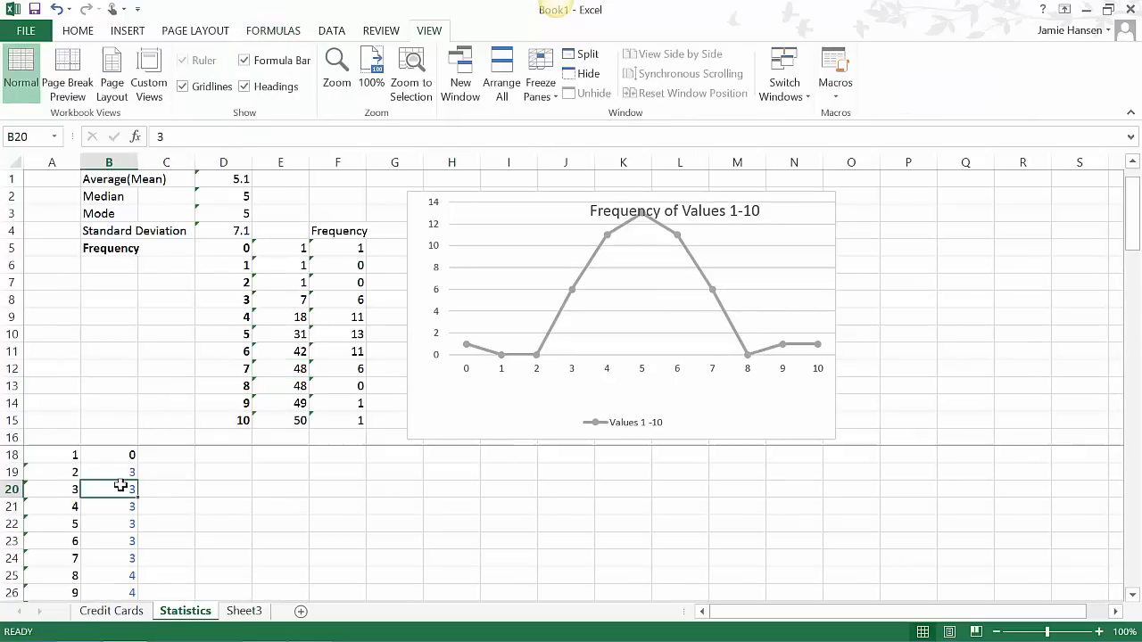
# - Replace the sample values in B20:B23 with 1
pyautogui.write('1')
pyautogui.press('Return')
pyautogui.write('1')
pyautogui.press('Return')
pyautogui.write('1')
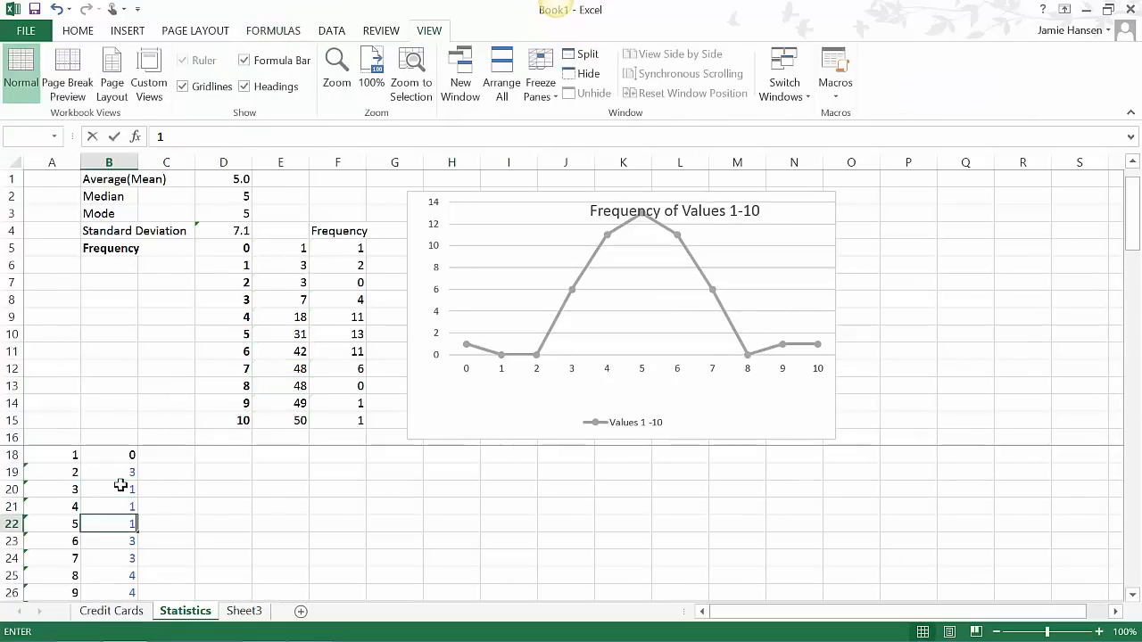
pyautogui.press('Return')
pyautogui.write('1')
pyautogui.press('Return')
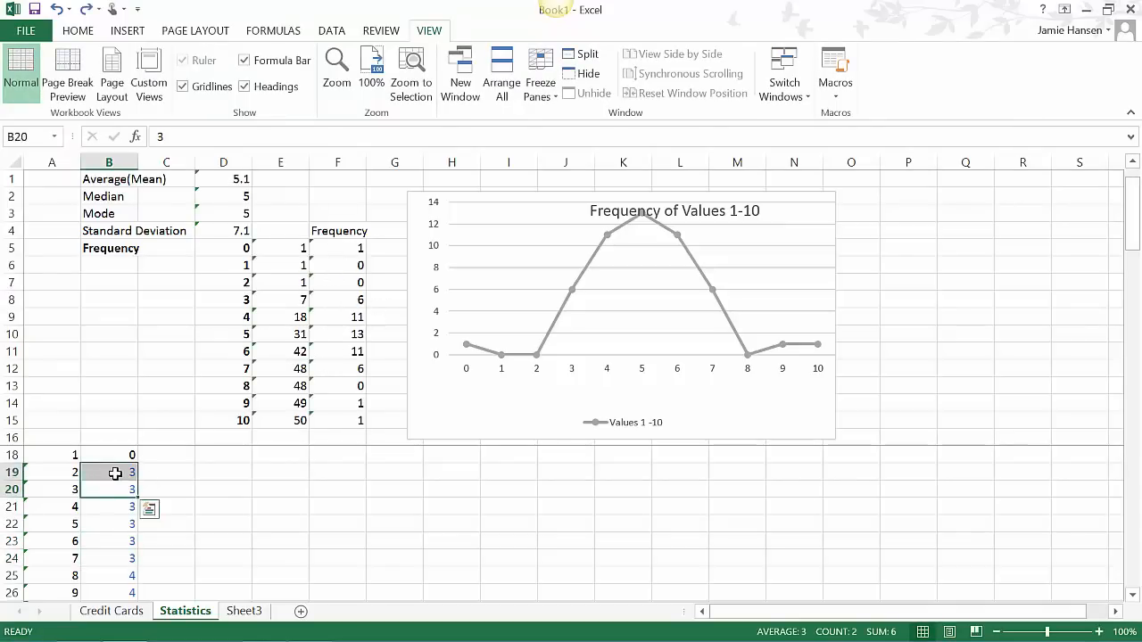
# - Replace the sample values in B19:B22 of the Statistics sheet with 1
pyautogui.click(117, 473)
pyautogui.doubleClick(117, 473)
pyautogui.write('1')
pyautogui.press('Return')
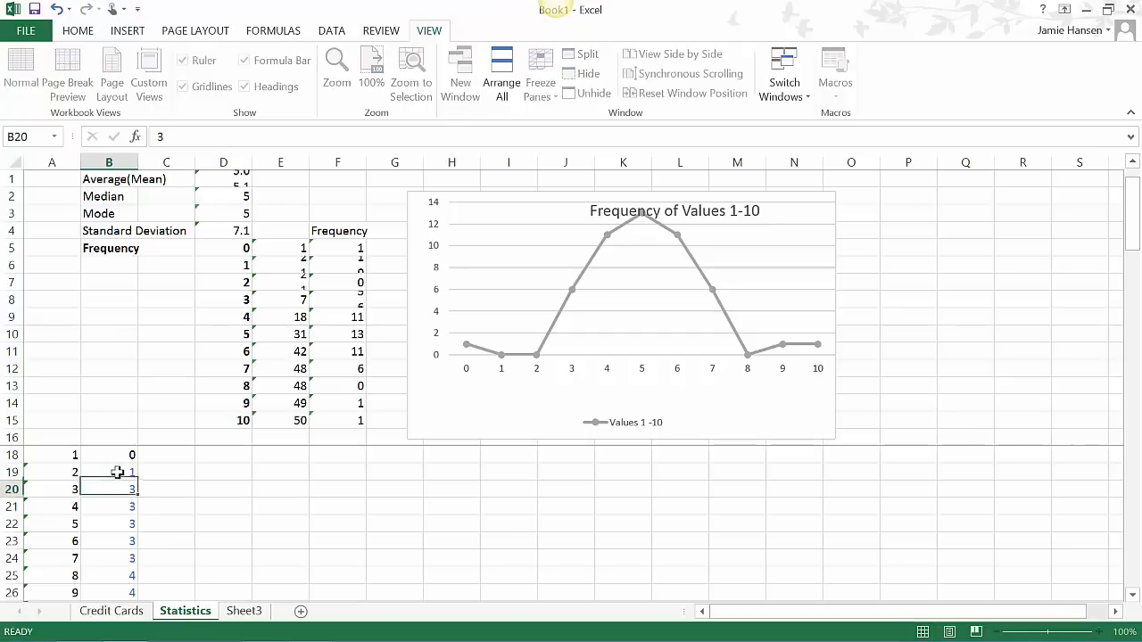
pyautogui.write('1')
pyautogui.press('Return')
pyautogui.write('1')
pyautogui.press('Return')
pyautogui.write('1')
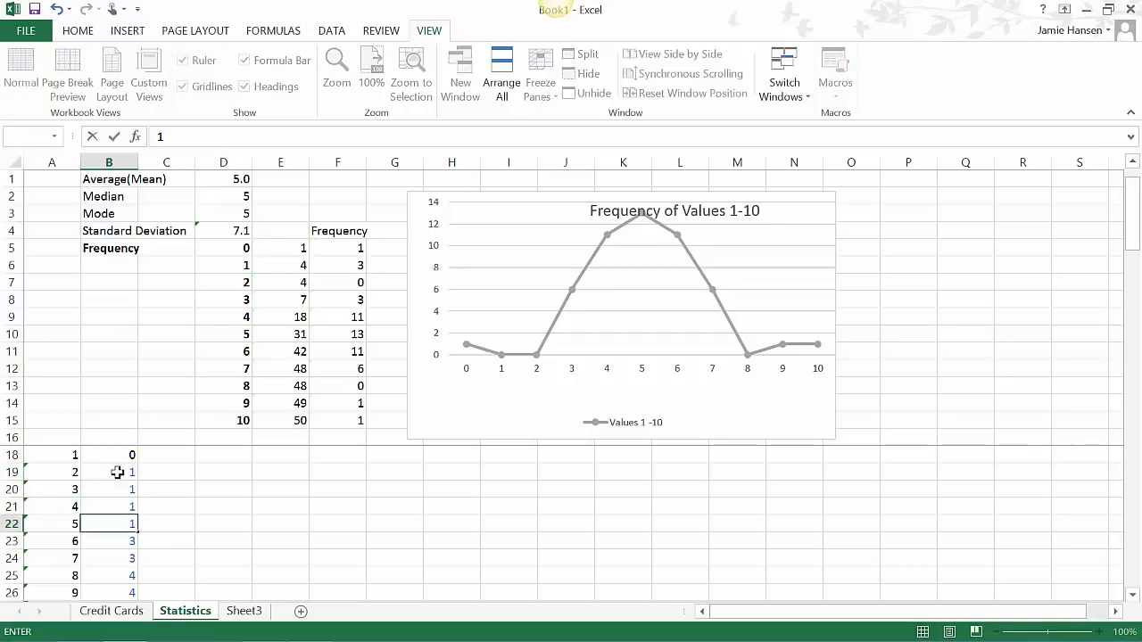
pyautogui.press('Return')
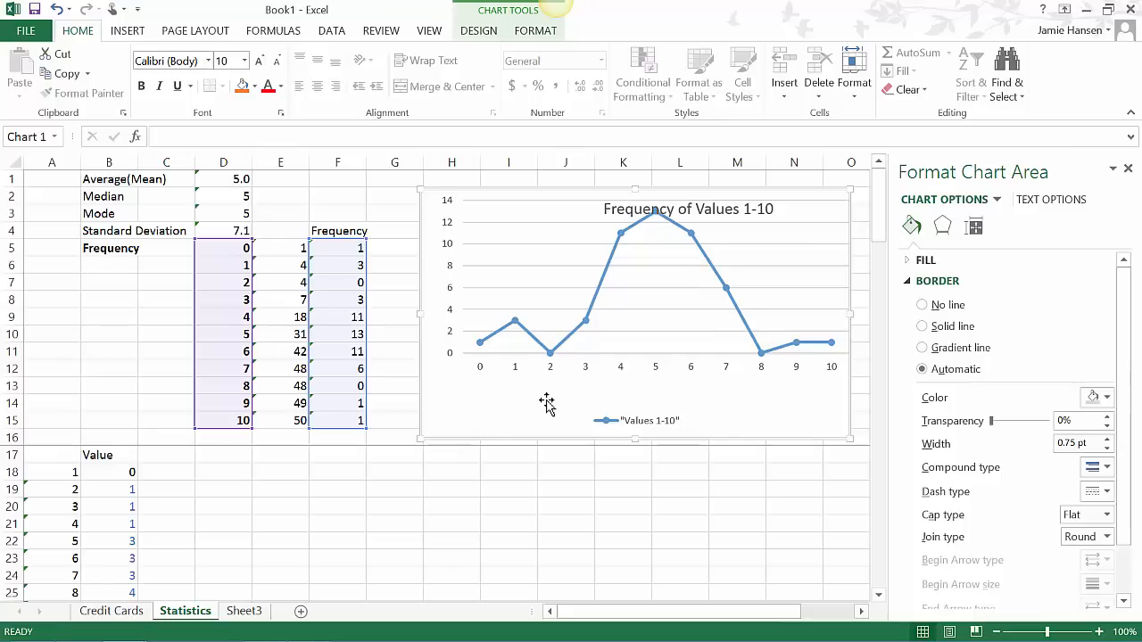
# - Try to add another series to the frequency chart, using F5:F15 as its series values
pyautogui.click(153, 569)
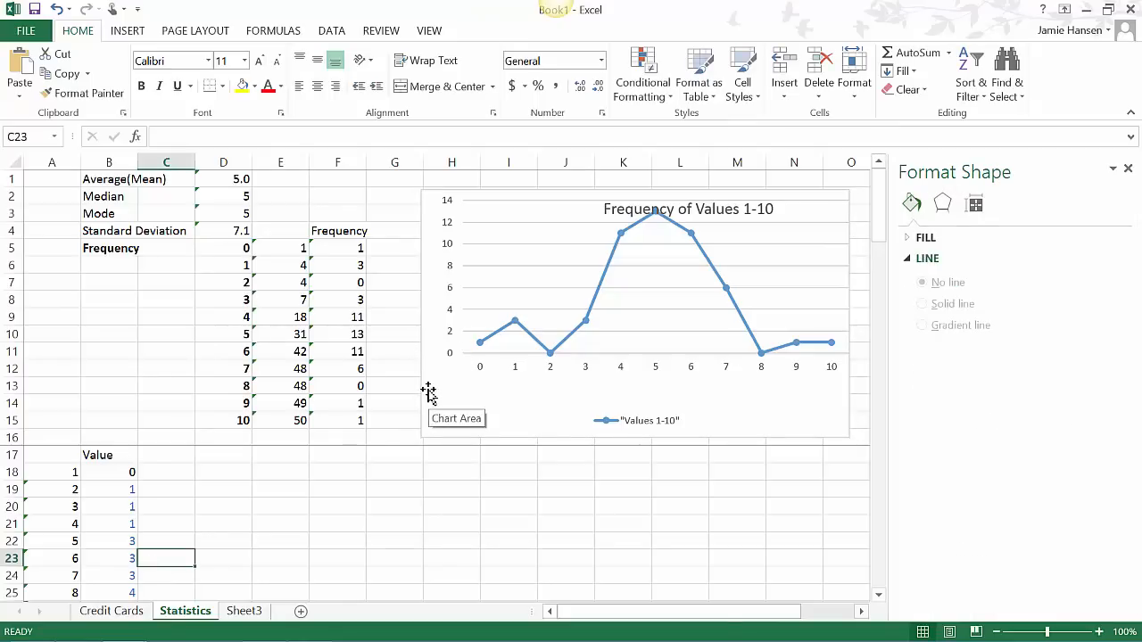
pyautogui.click(505, 388)
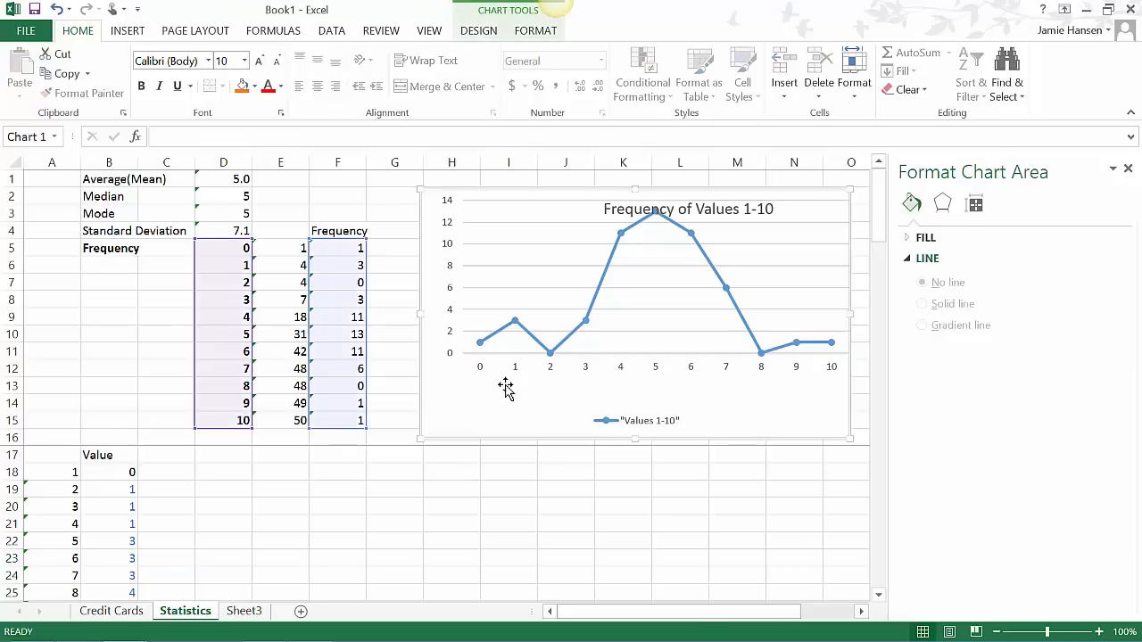
pyautogui.rightClick(505, 388)
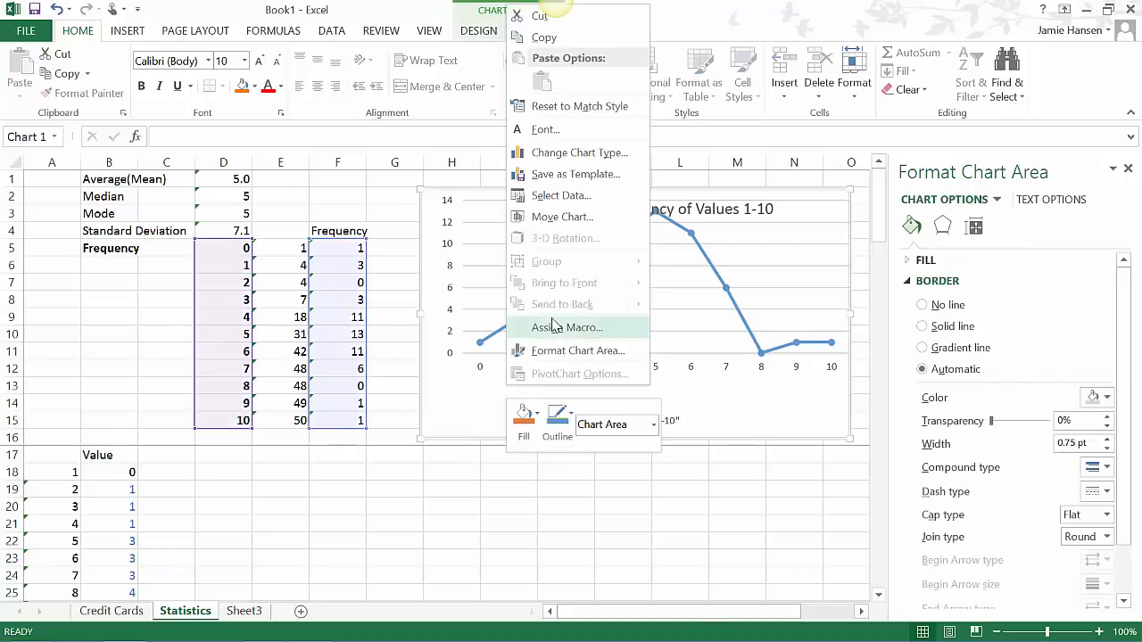
pyautogui.click(527, 203)
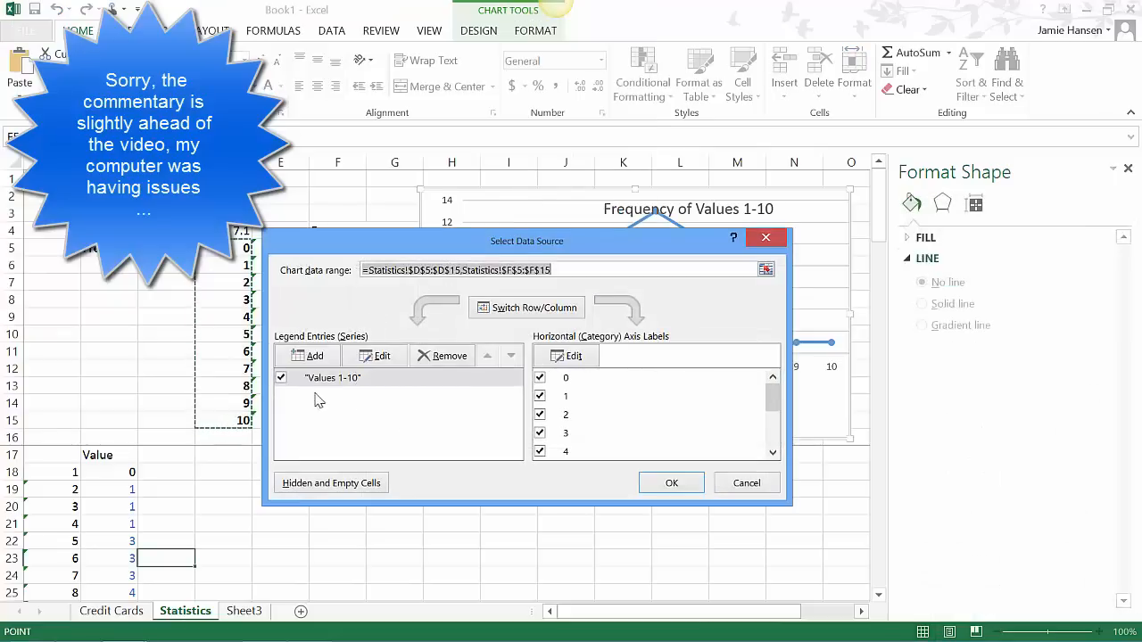
pyautogui.click(314, 357)
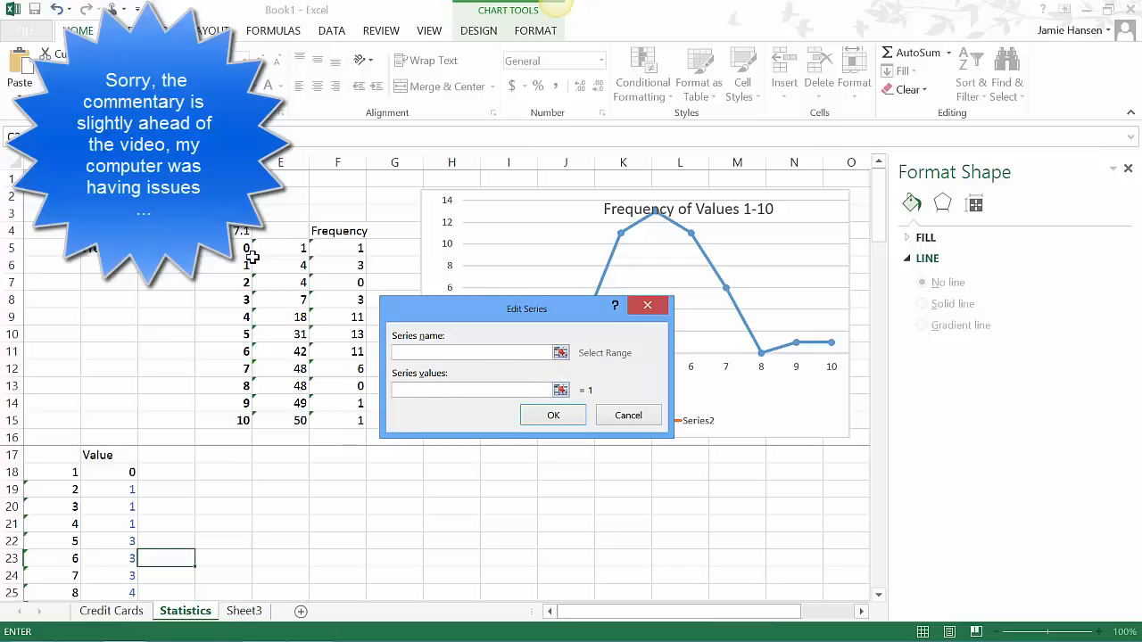
pyautogui.moveTo(247, 249); pyautogui.dragTo(237, 421)
pyautogui.moveTo(340, 251); pyautogui.dragTo(334, 410)
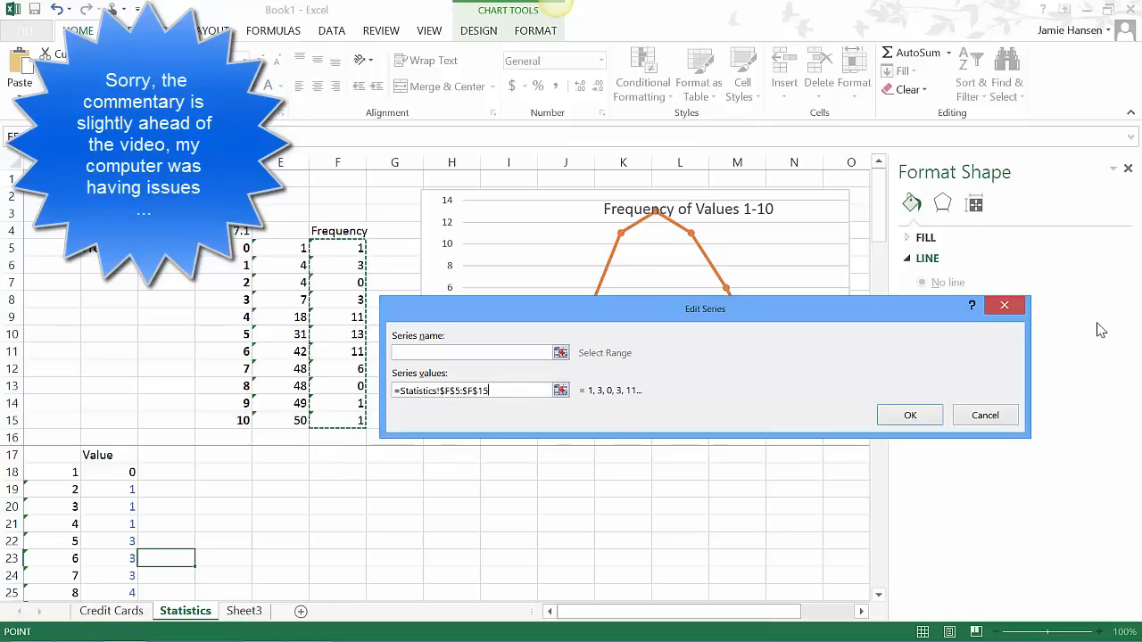
pyautogui.click(995, 416)
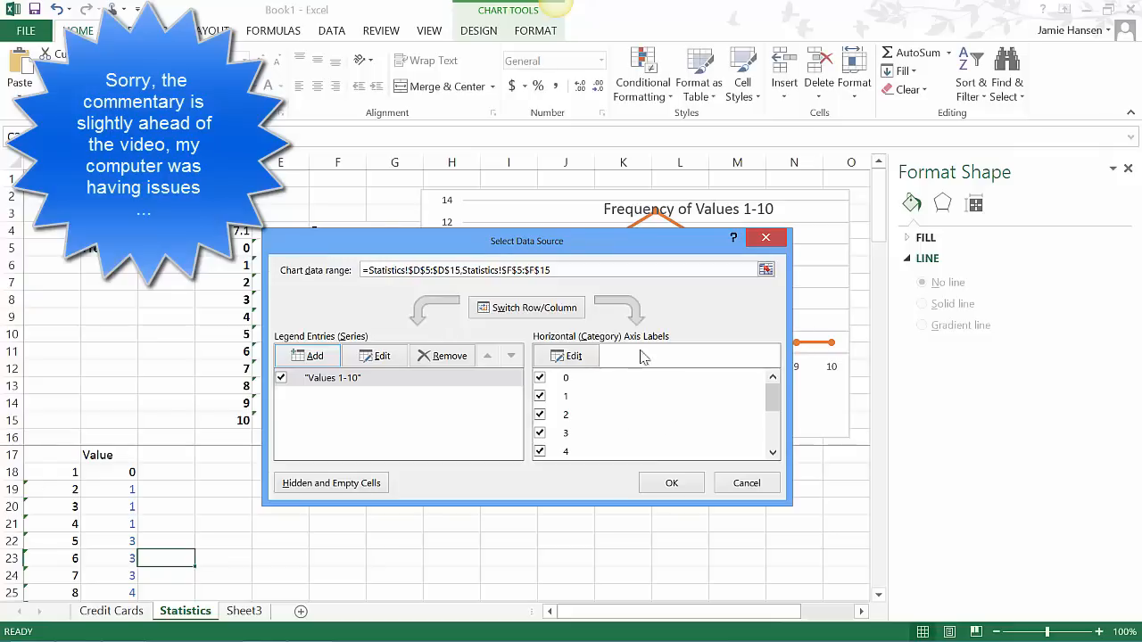
# - Try to set the frequency chart's horizontal axis label range to D5:D15 and leave the data source settings
pyautogui.click(571, 357)
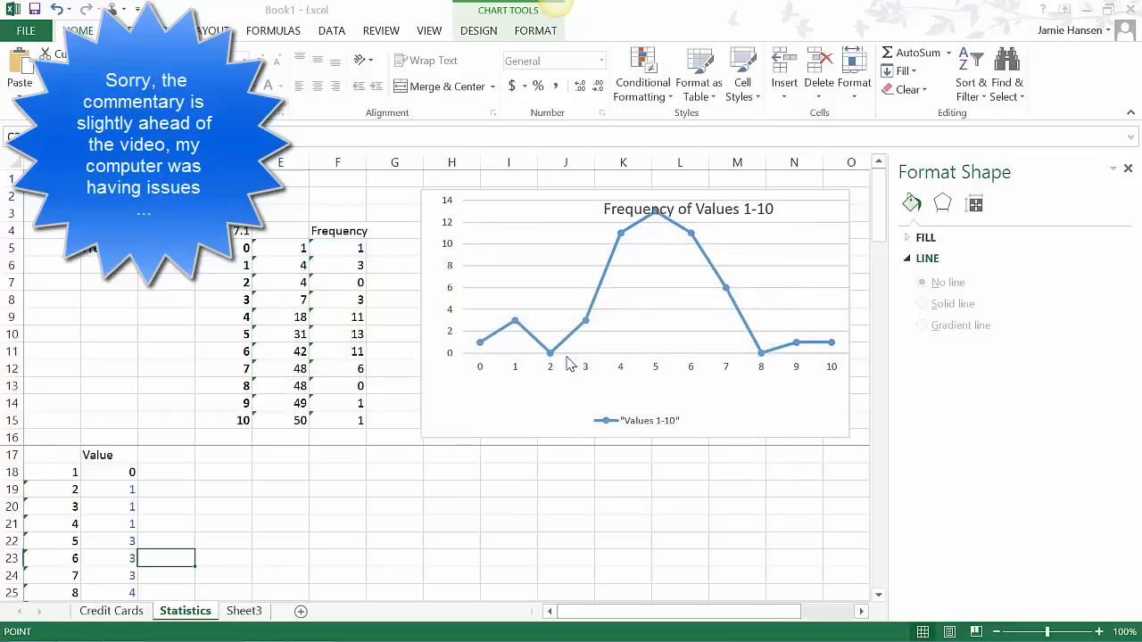
pyautogui.moveTo(227, 248); pyautogui.dragTo(210, 413)
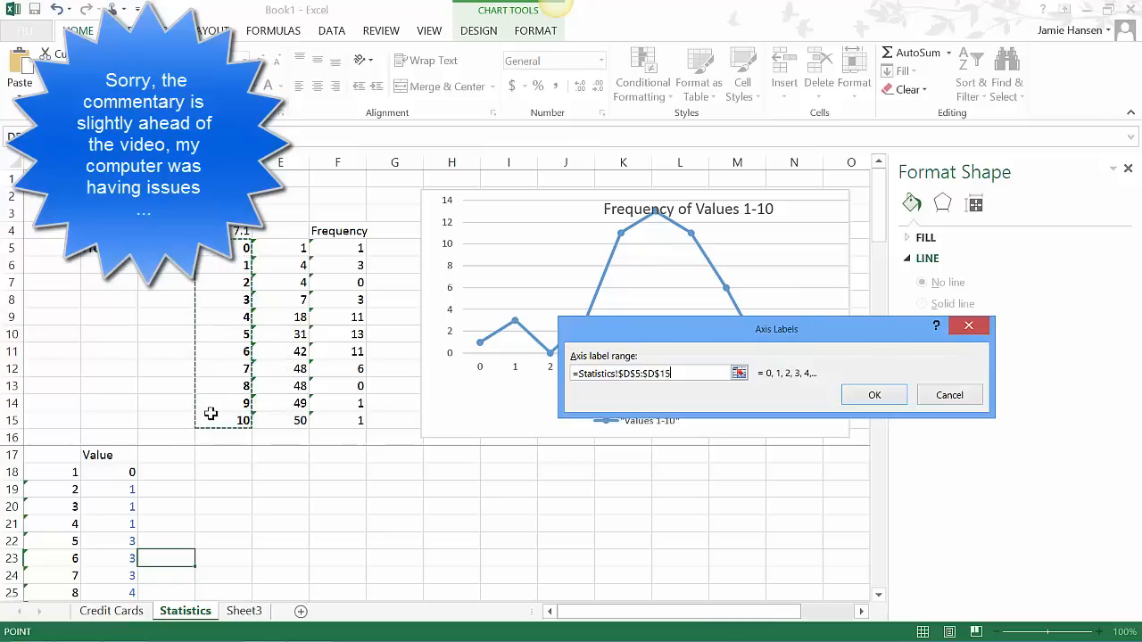
pyautogui.click(875, 397)
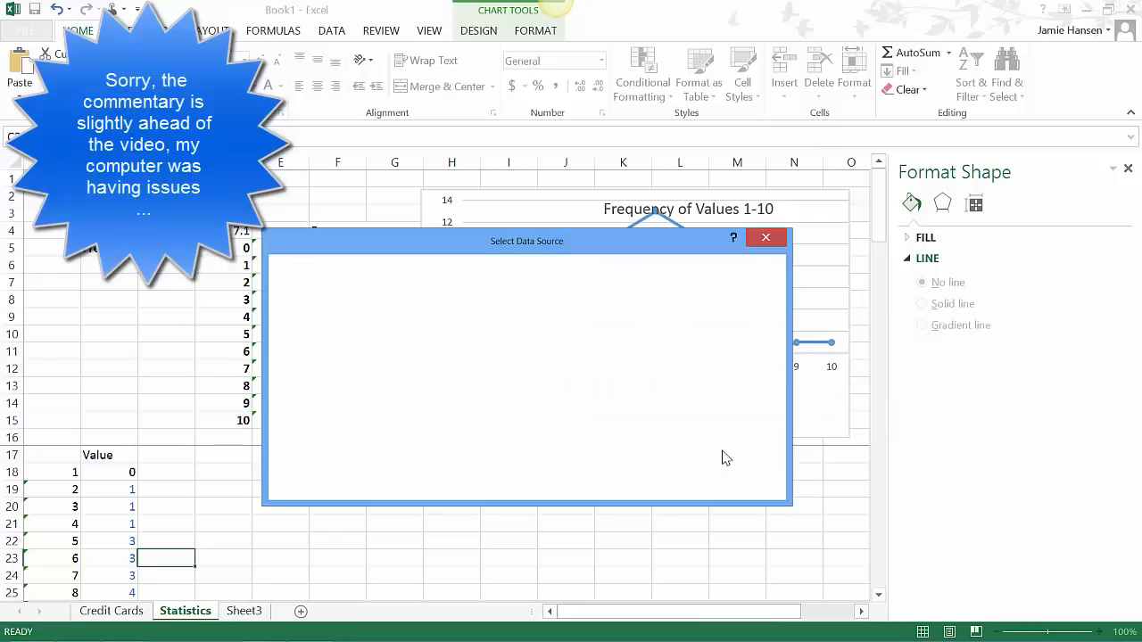
pyautogui.click(764, 239)
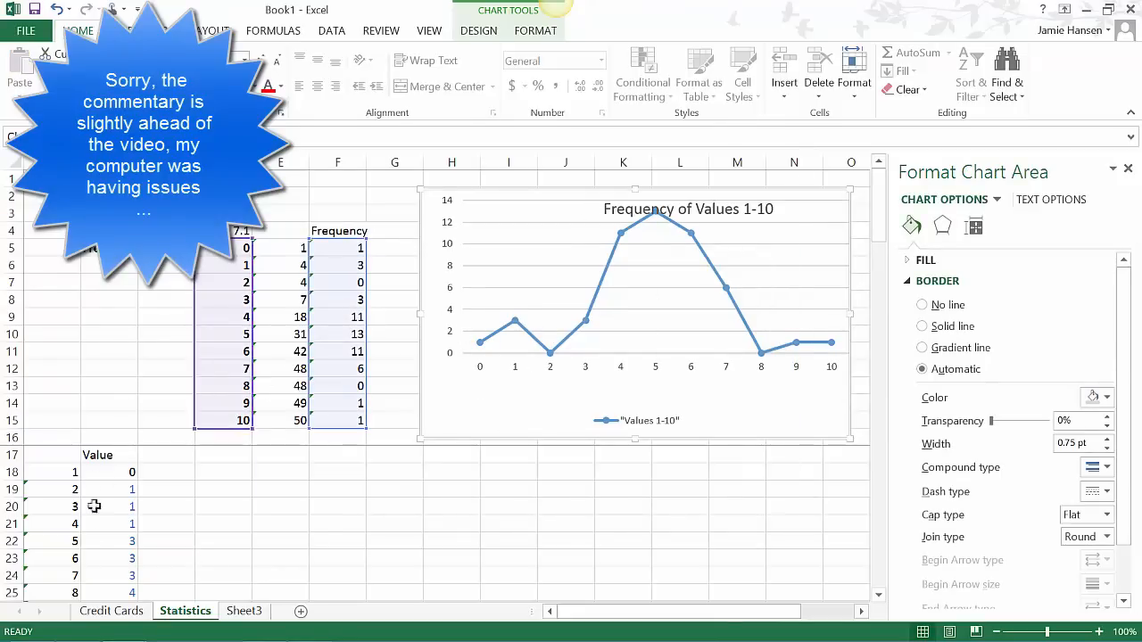
# - Set the sample value in B23 to 1 and the one in B25 to 2
pyautogui.click(117, 557)
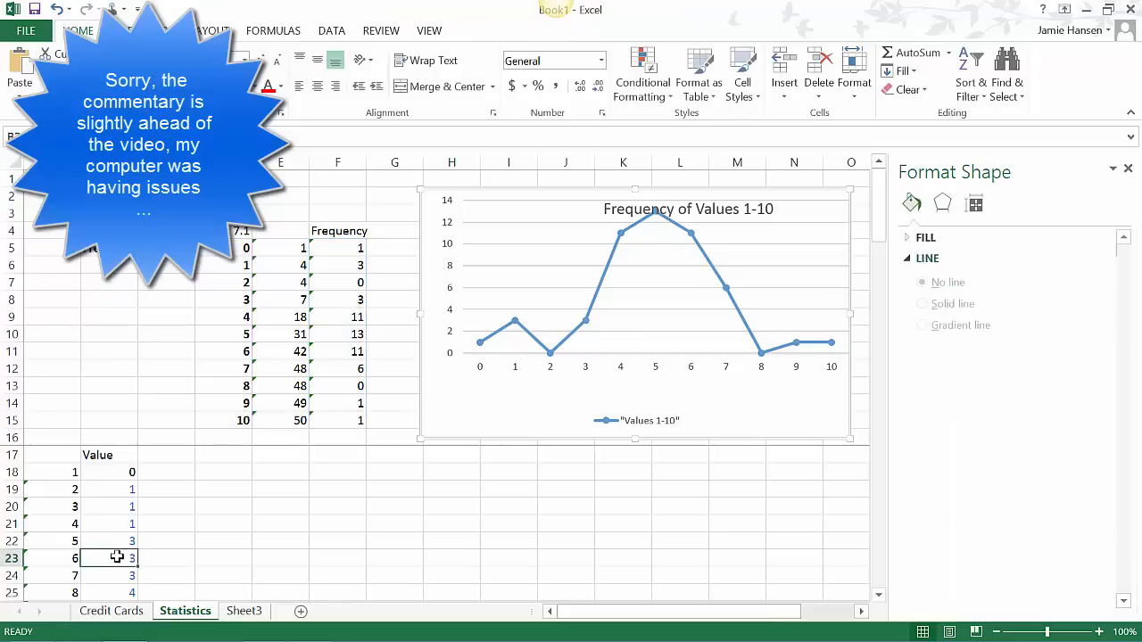
pyautogui.press('Return')
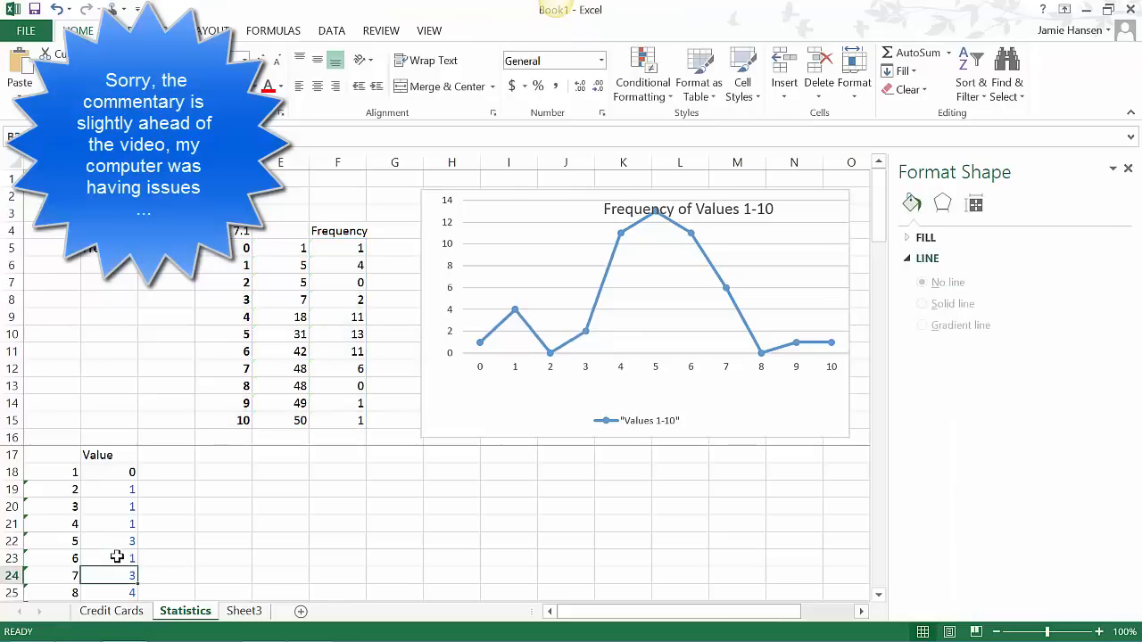
pyautogui.click(122, 600)
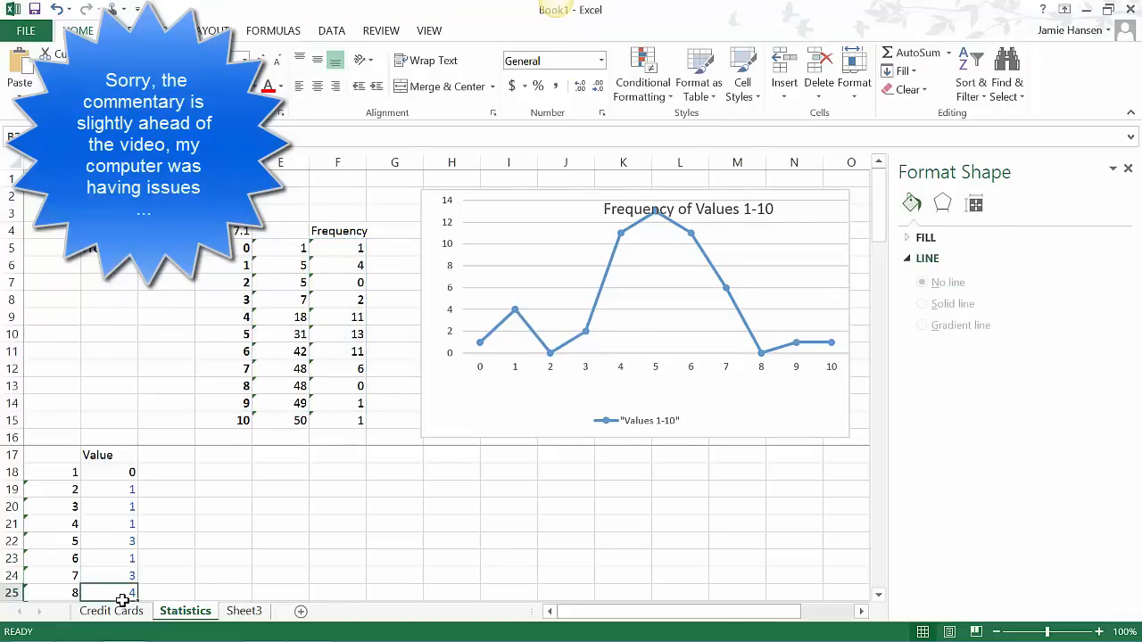
pyautogui.write('2')
pyautogui.press('Return')
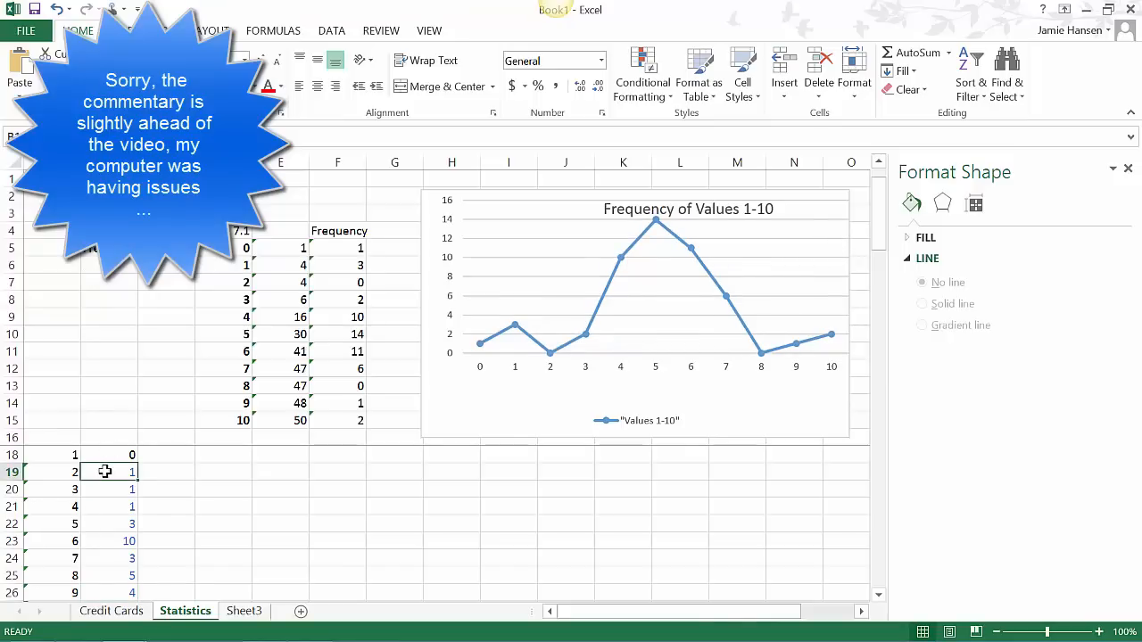
# - Sort the sample values in column B, from row 19 down, from smallest to largest
pyautogui.moveTo(105, 472); pyautogui.dragTo(106, 639)
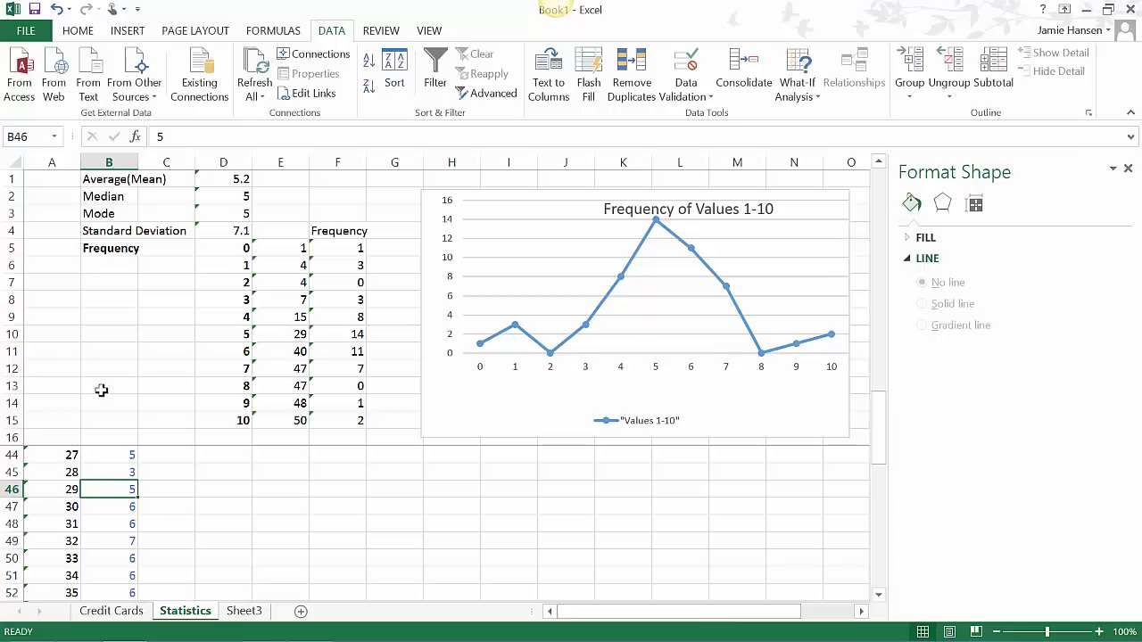
pyautogui.click(368, 72)
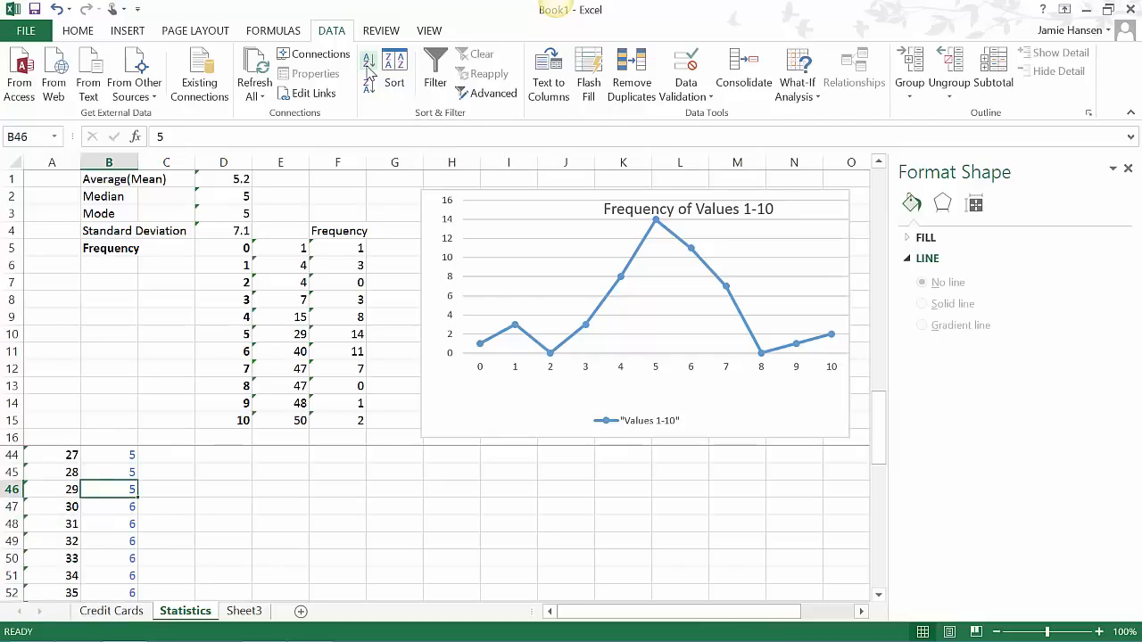
pyautogui.moveTo(886, 462); pyautogui.dragTo(877, 334)
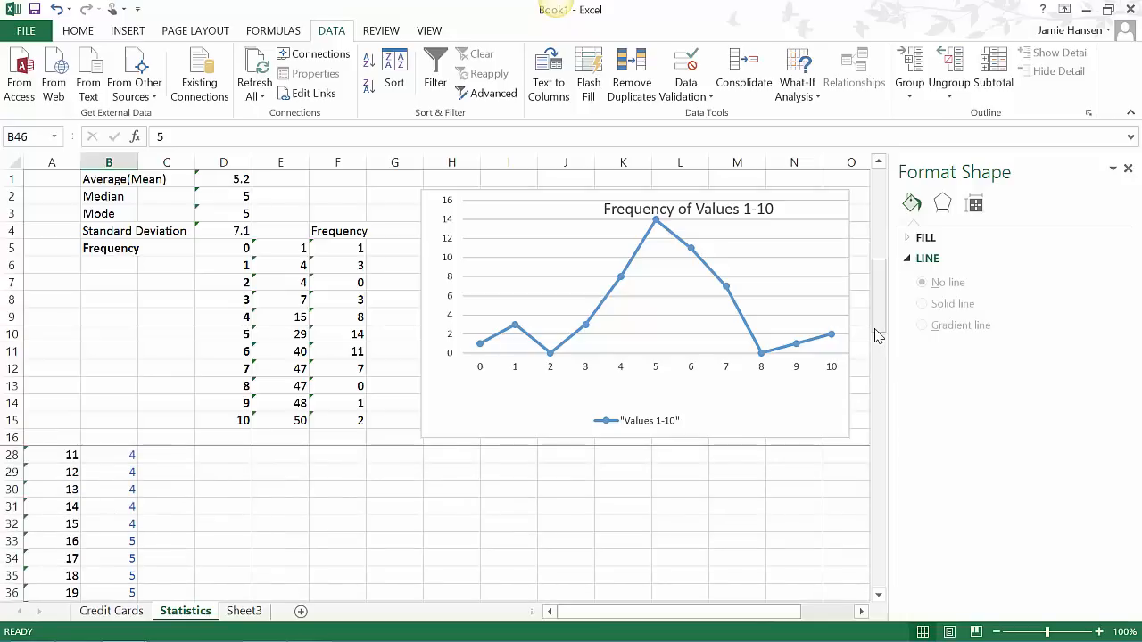